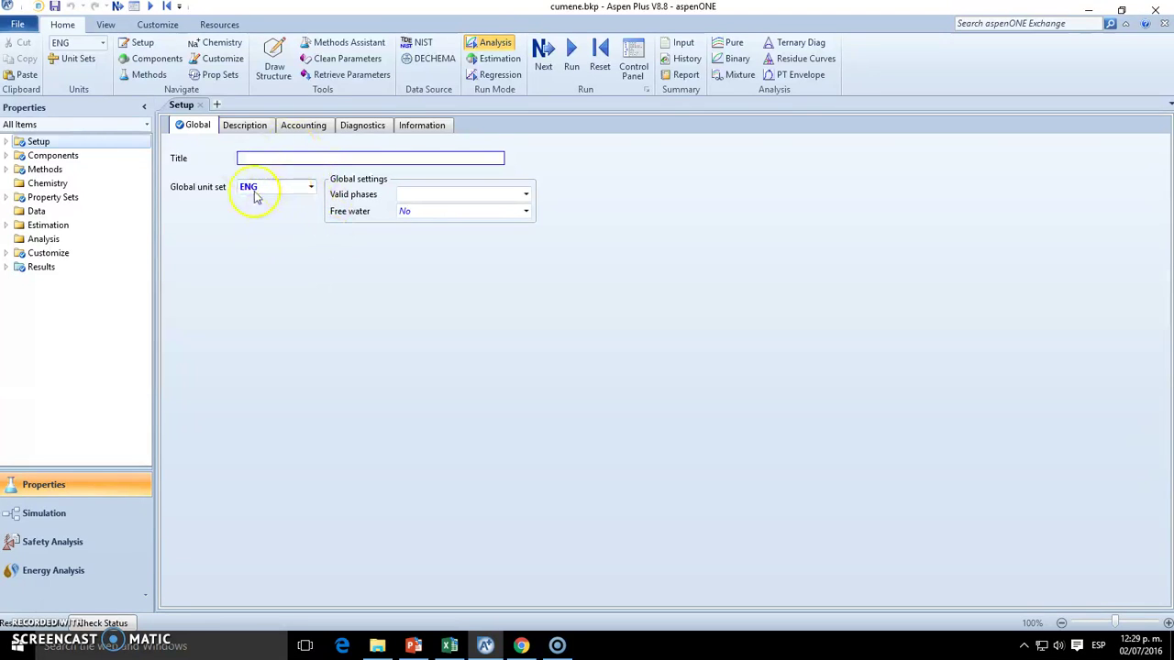
Step: Keep ENG as the global unit set and open the Setup Report Options form
click(287, 192)
click(309, 188)
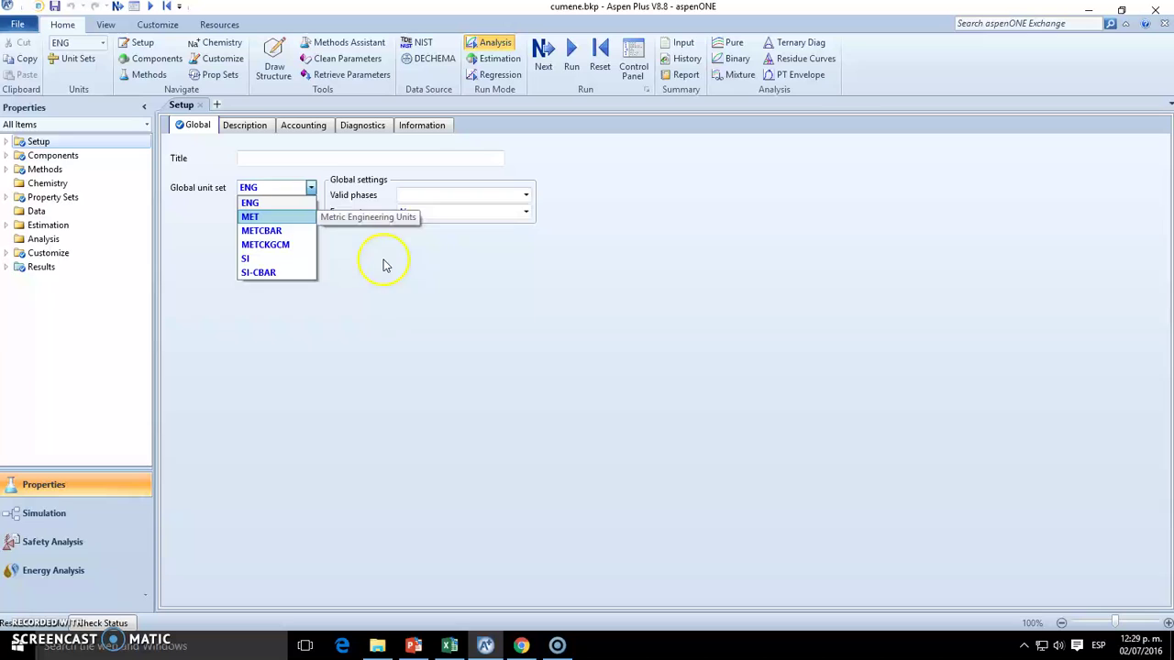
click(131, 243)
click(5, 141)
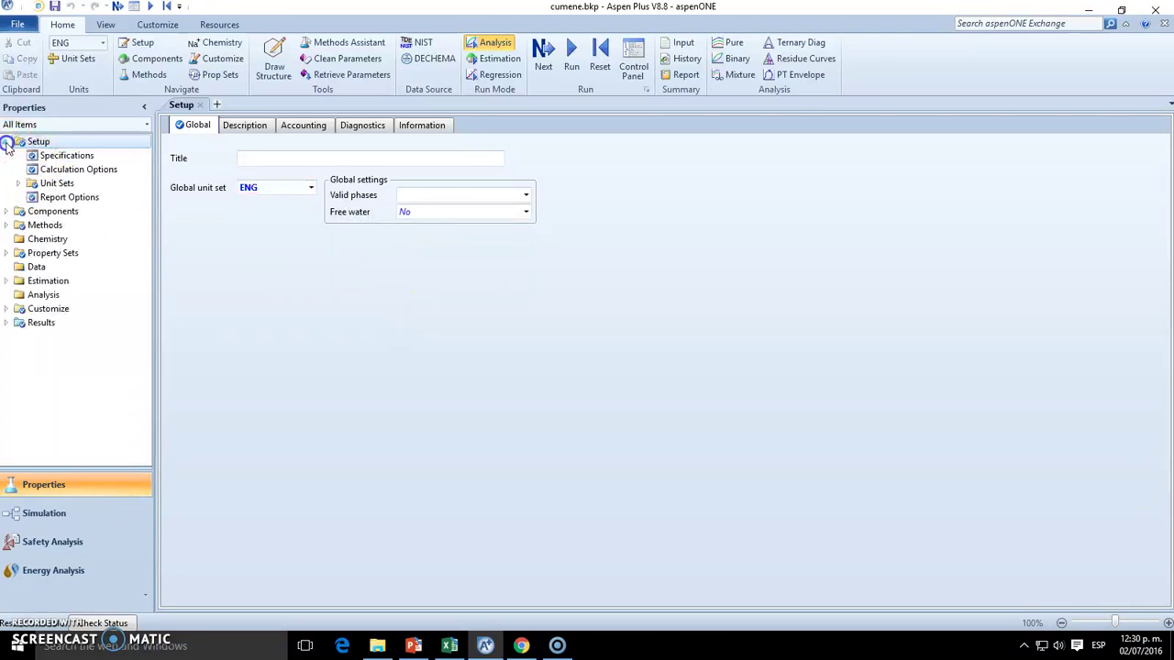
click(70, 197)
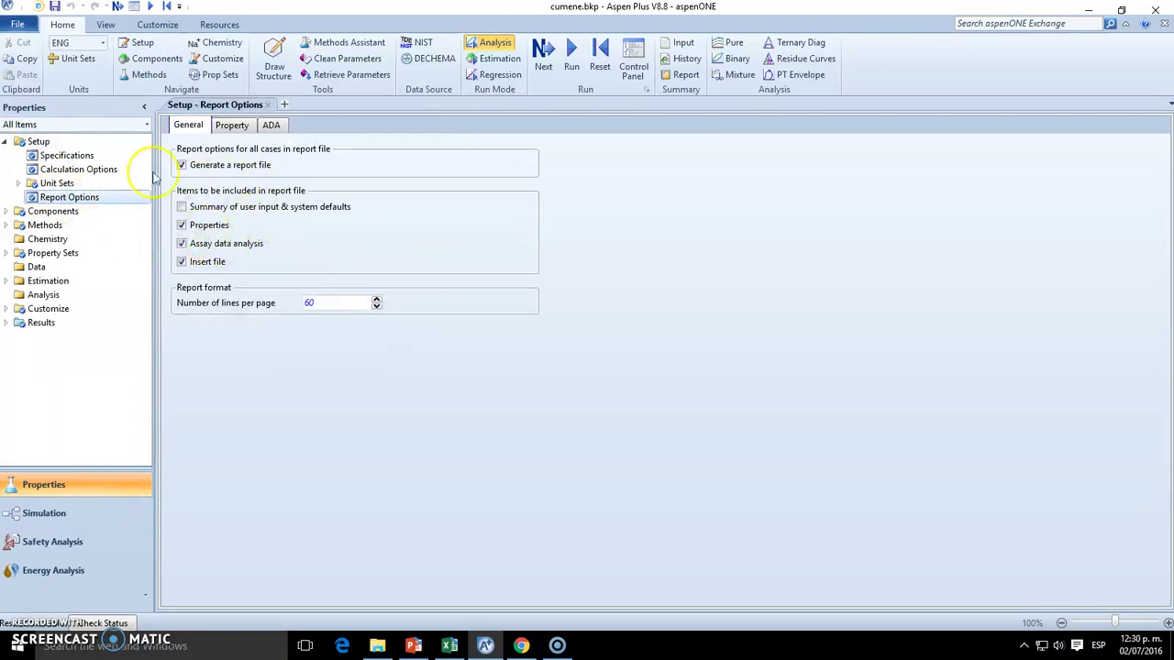
click(7, 142)
Step: Open Components Specifications and review the BENZENE, PROPYLEN and CUMENE (isopropylbenzene) entries
click(6, 155)
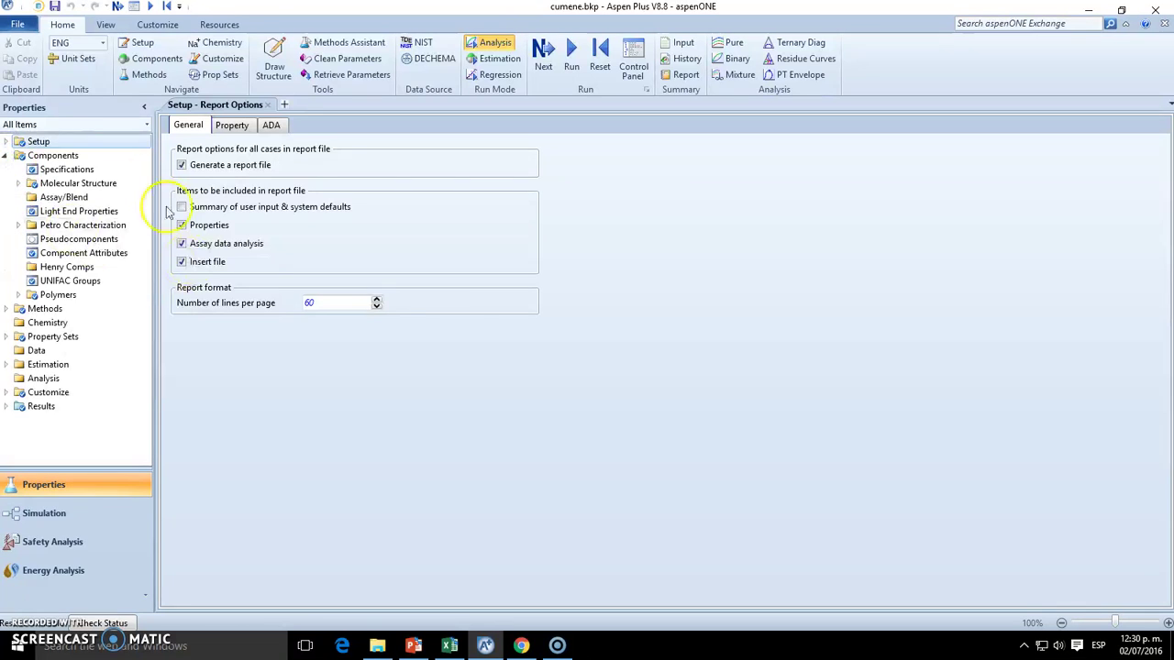
click(88, 169)
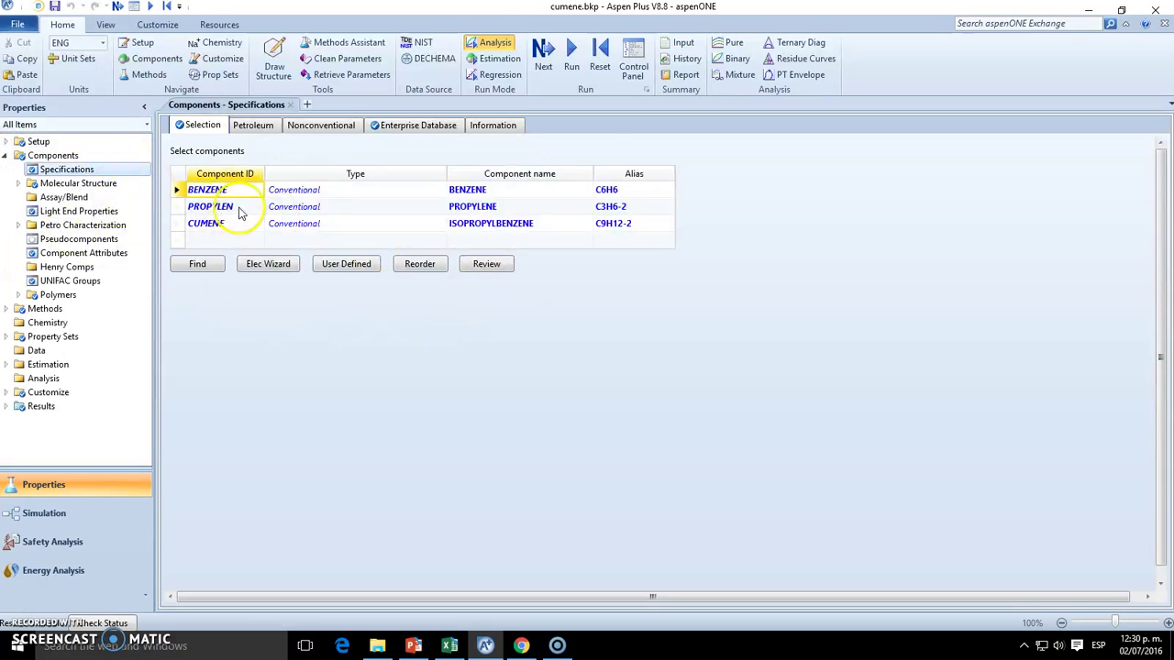
click(494, 192)
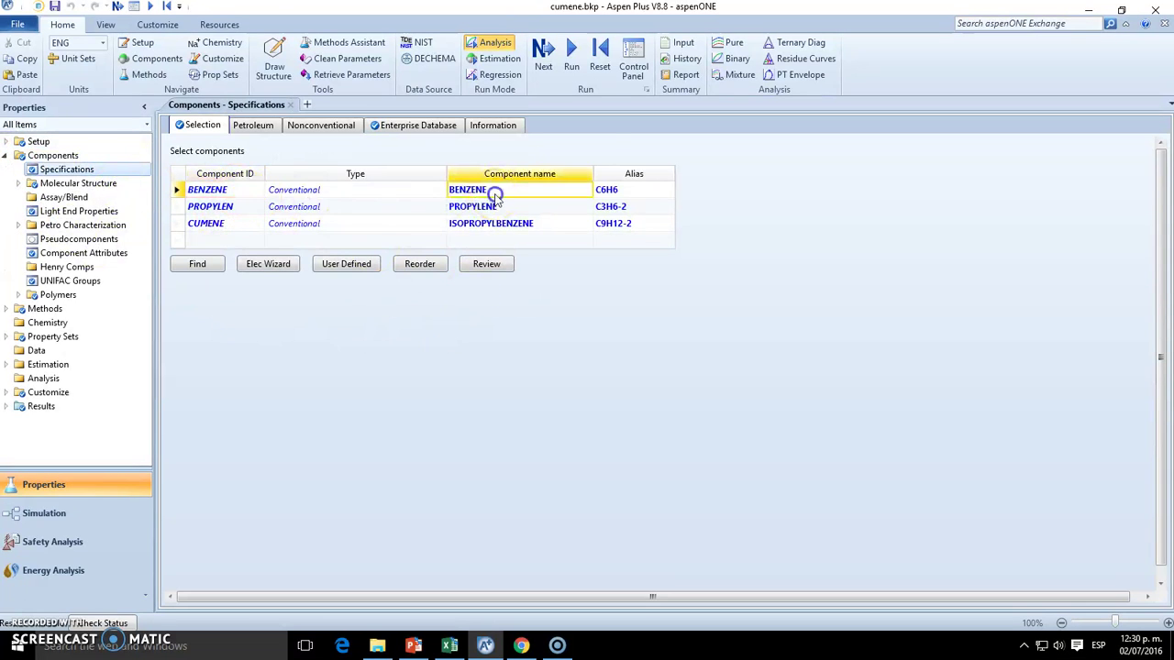
click(229, 206)
click(506, 206)
click(220, 224)
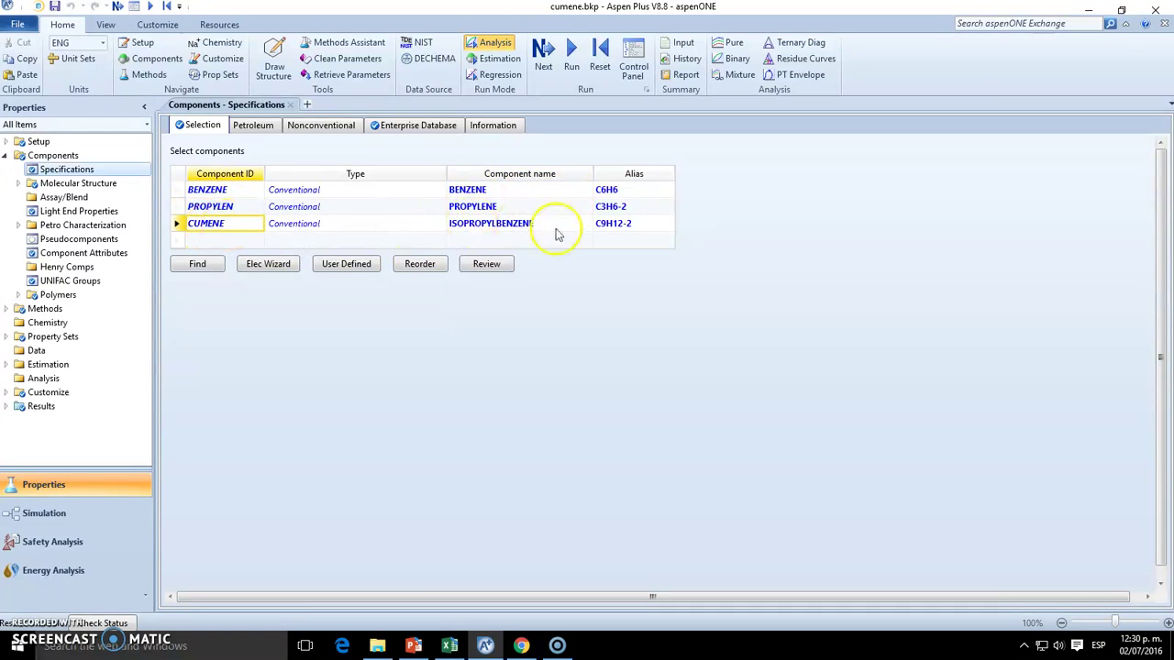
click(516, 225)
click(491, 188)
click(488, 207)
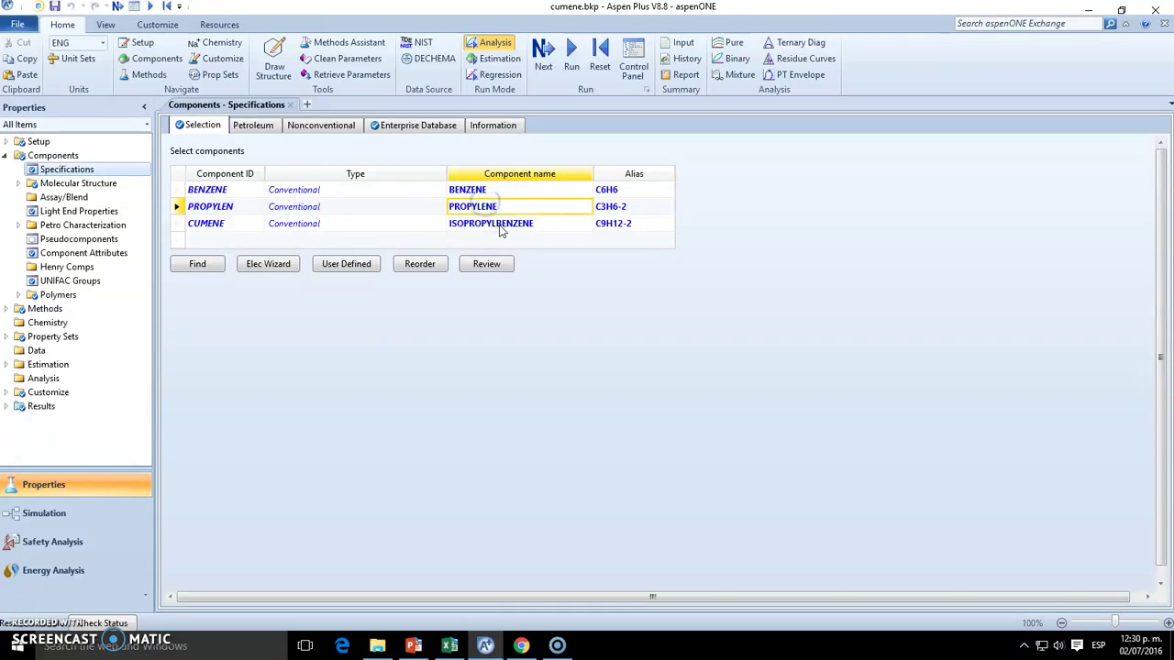
click(501, 228)
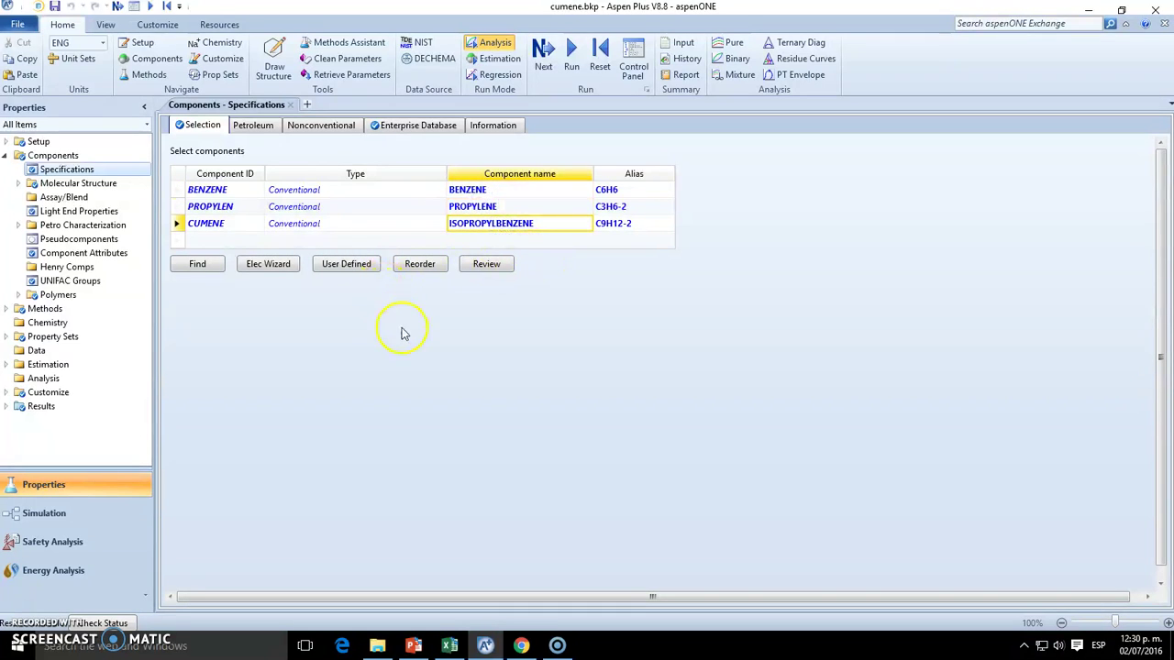
Step: Open Methods Specifications and confirm SRK as the property method
click(6, 309)
click(5, 155)
click(58, 182)
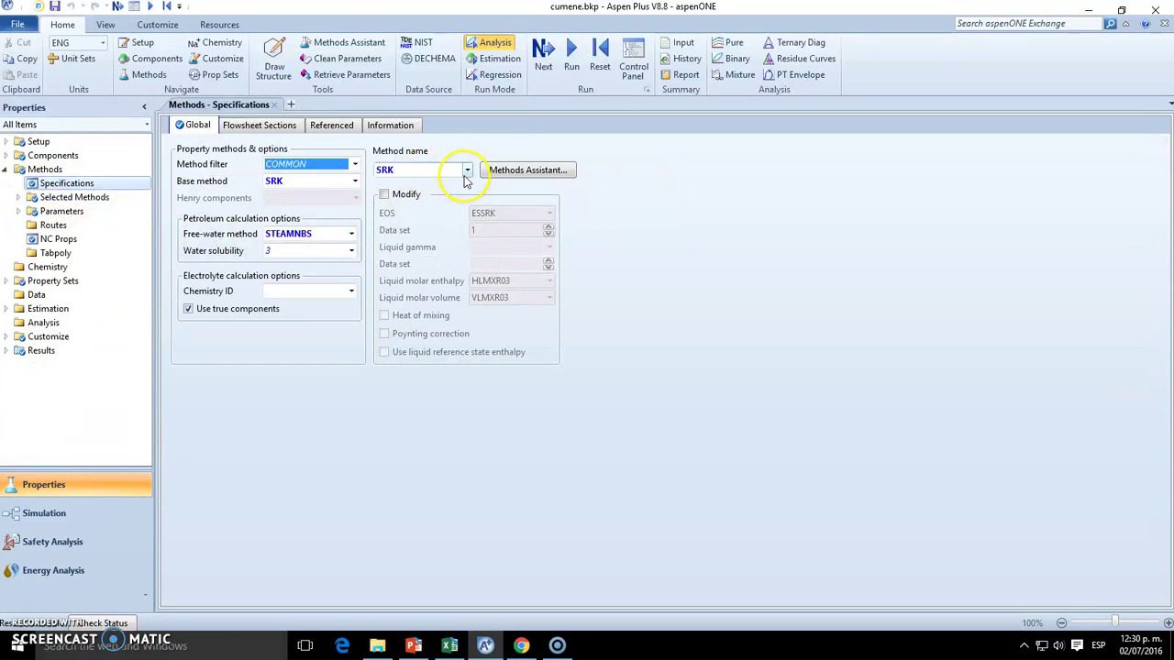
click(465, 171)
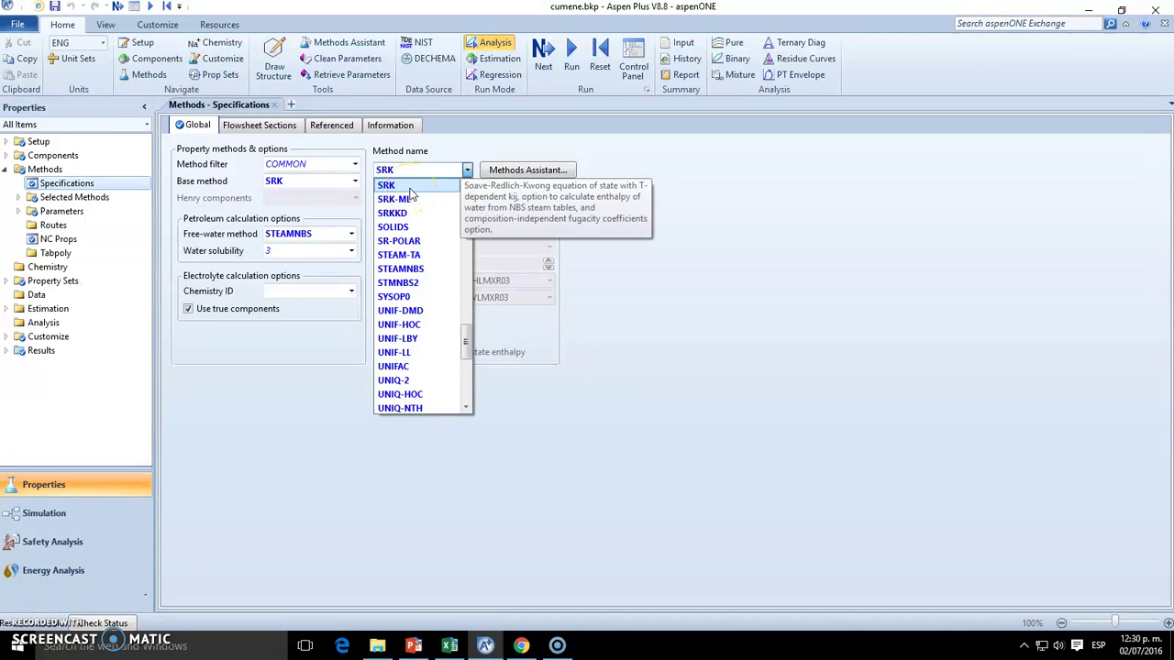
click(669, 288)
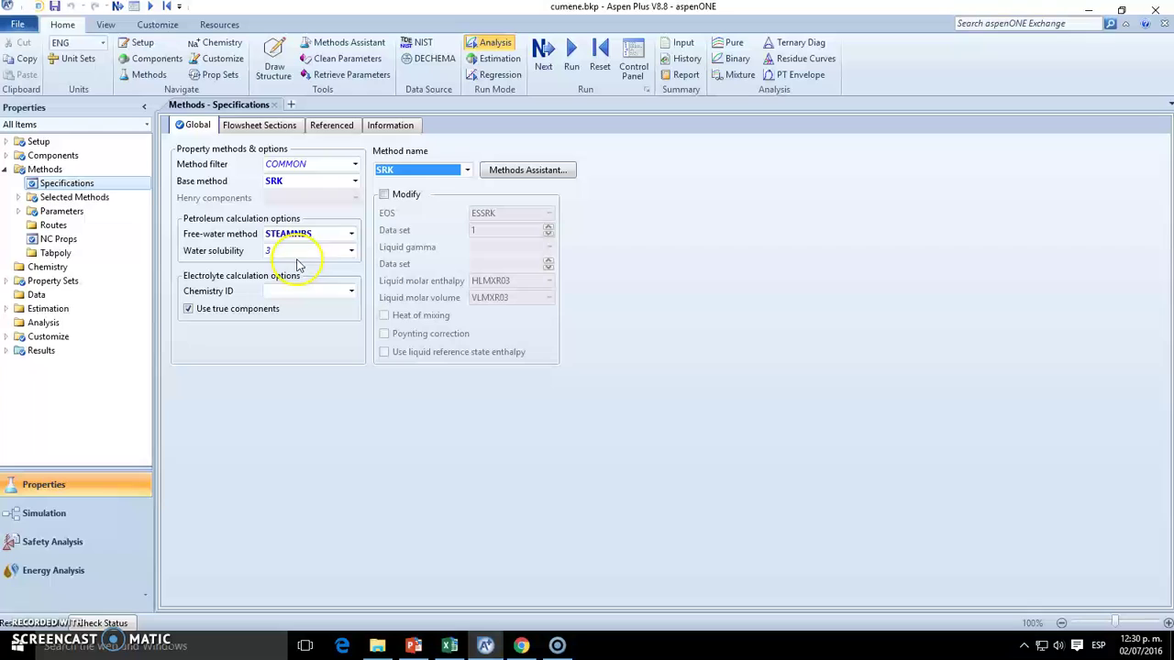
click(6, 169)
click(6, 169)
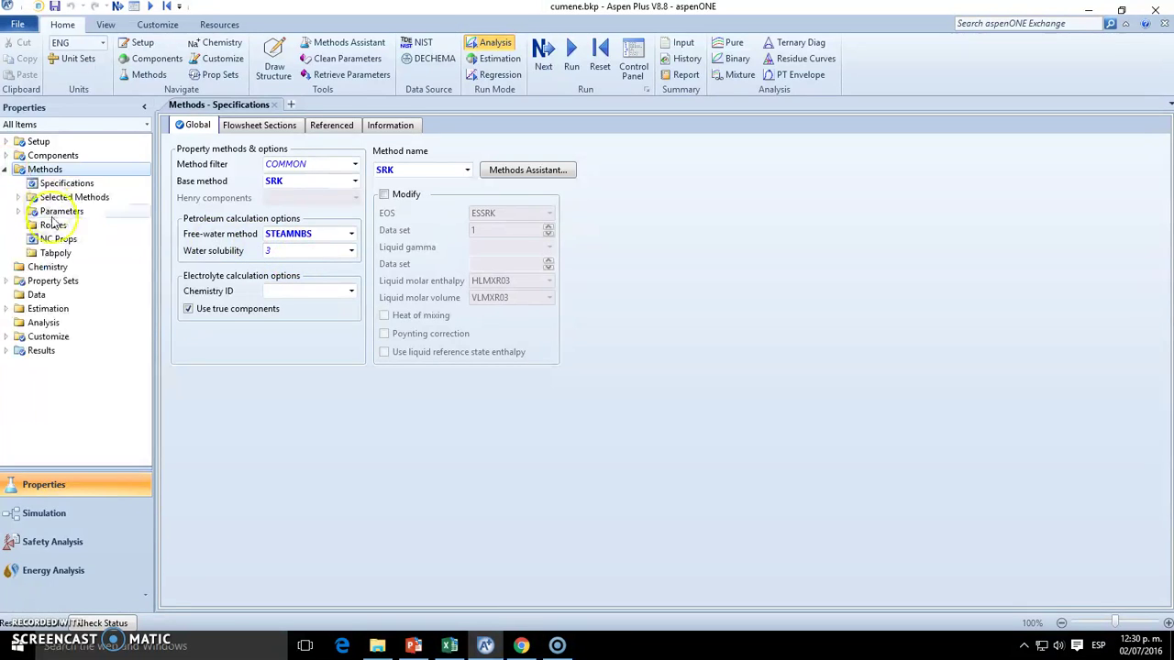
click(6, 170)
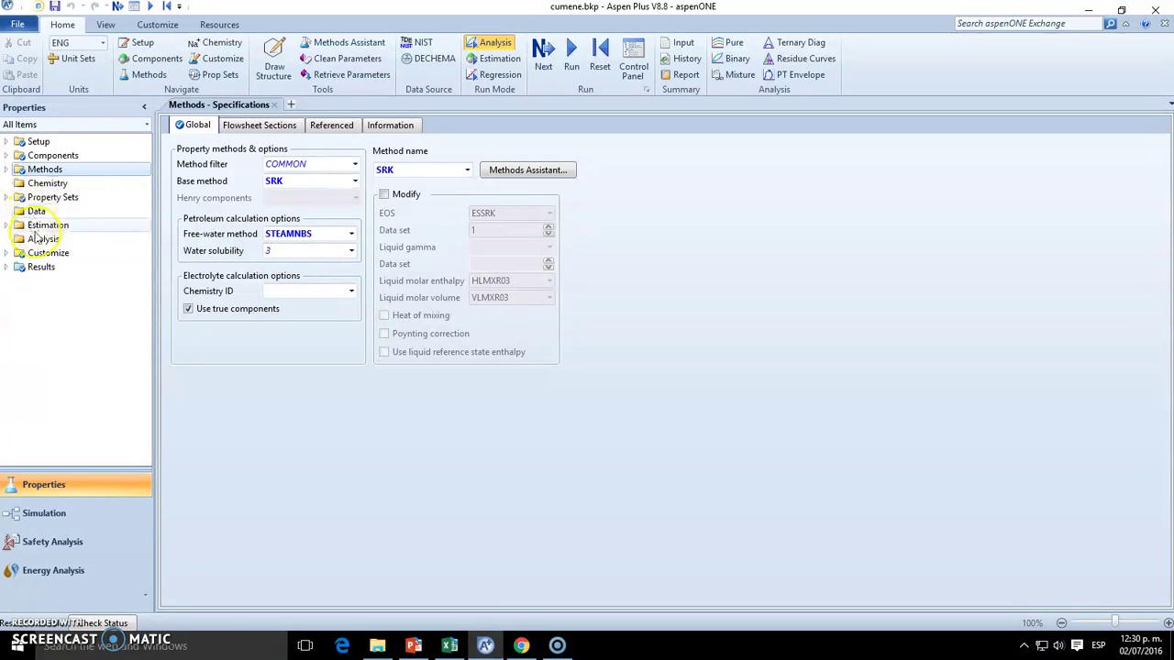
Step: Switch to Simulation and close the FEED, SEP, COOL, REACTOR, PRODUCT, RECYCLE and report forms
click(56, 514)
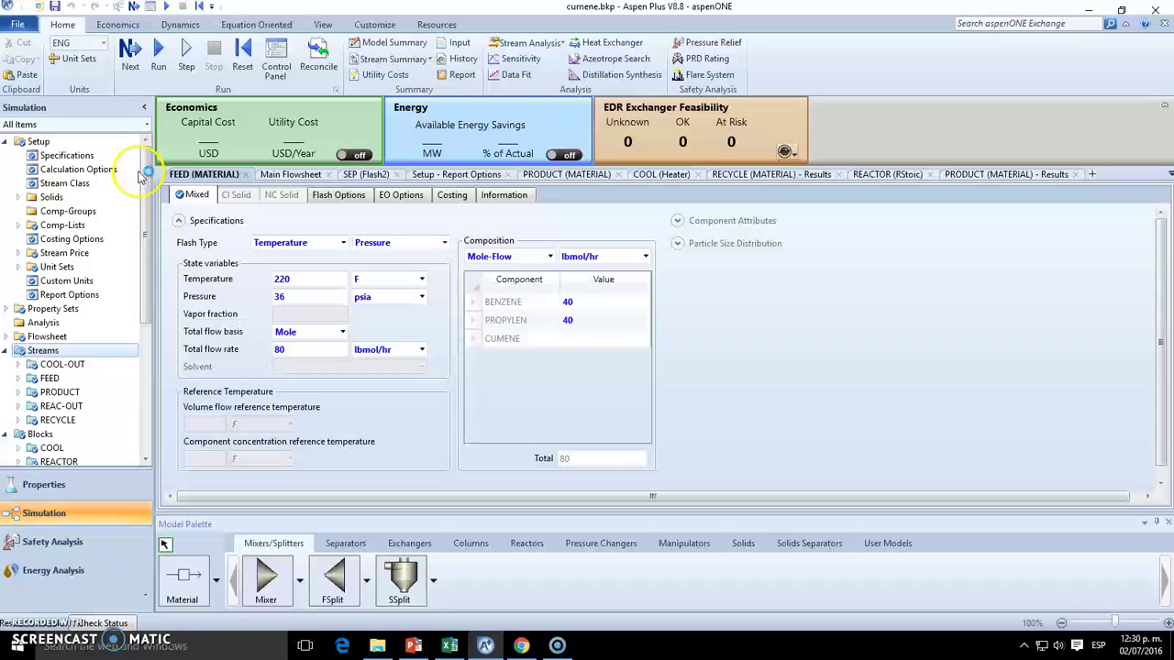
click(243, 174)
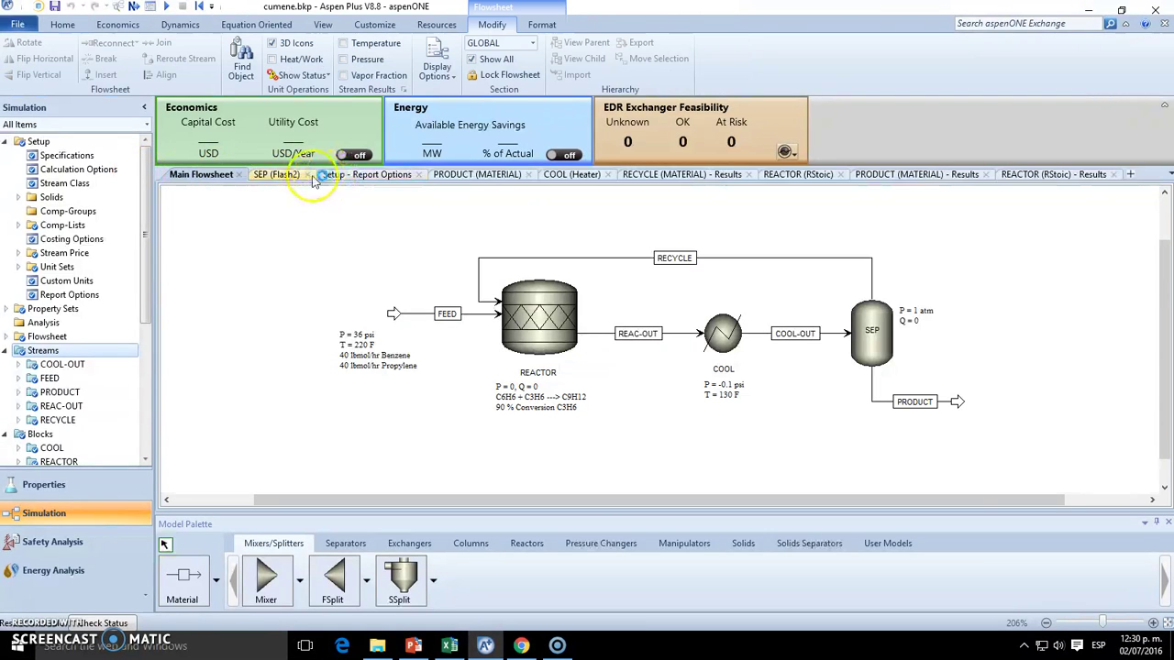
click(307, 175)
click(351, 175)
click(350, 175)
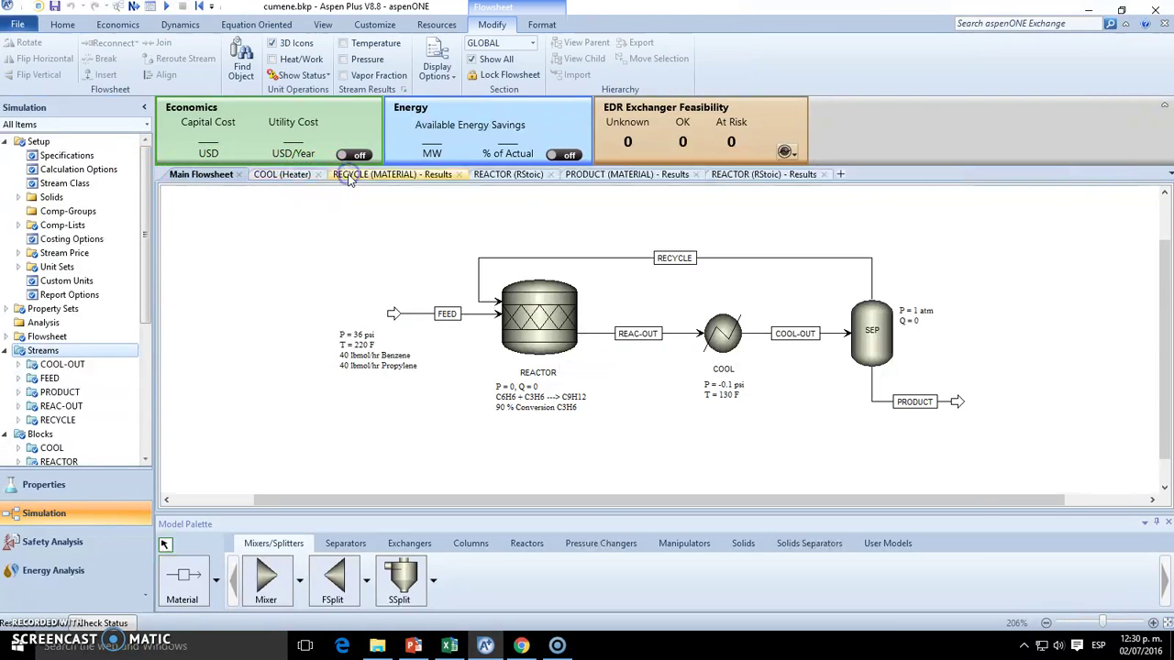
click(320, 175)
click(384, 175)
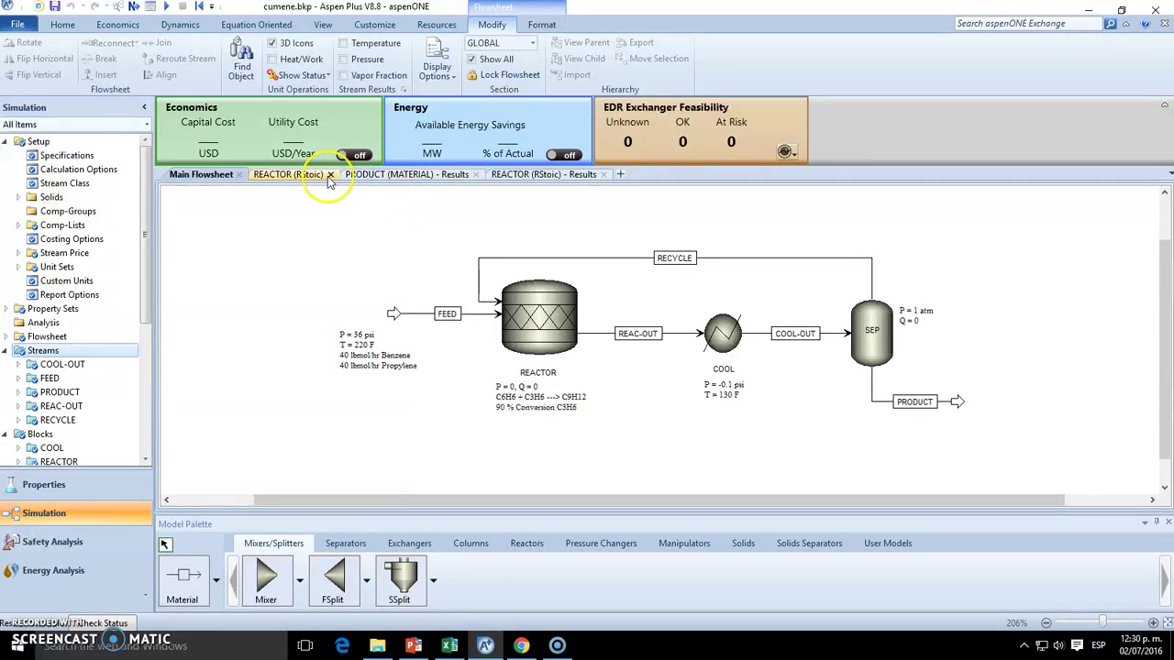
click(329, 175)
click(383, 175)
click(366, 175)
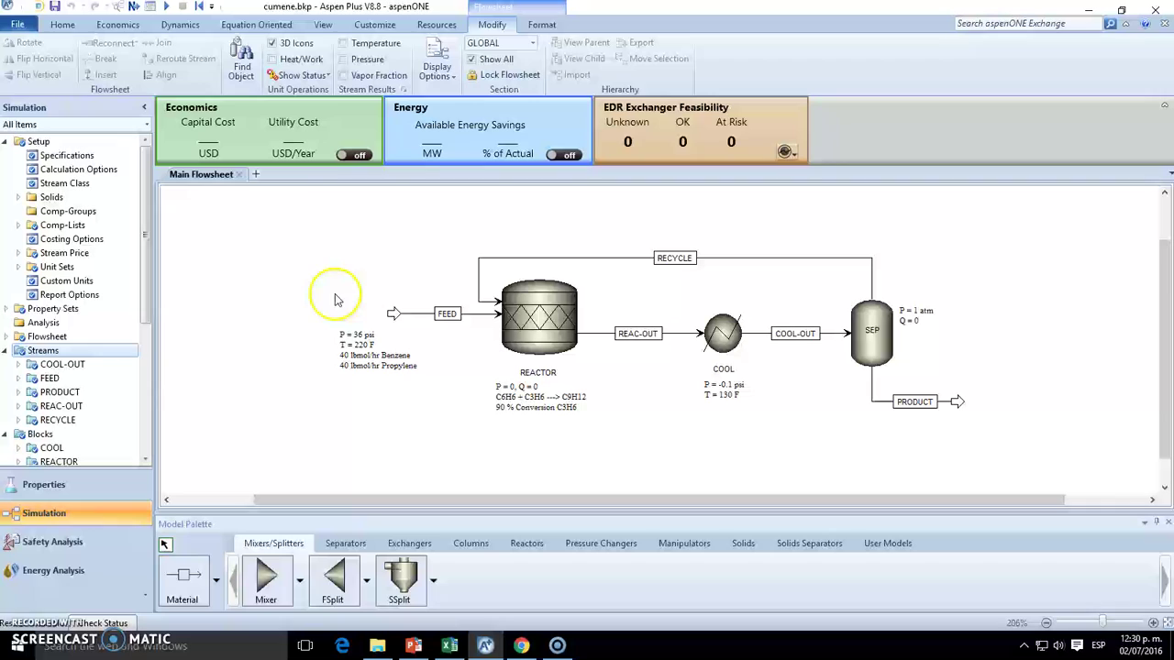
click(394, 314)
Step: Reconnect the RECYCLE stream's destination to the REACTOR inlet
click(527, 319)
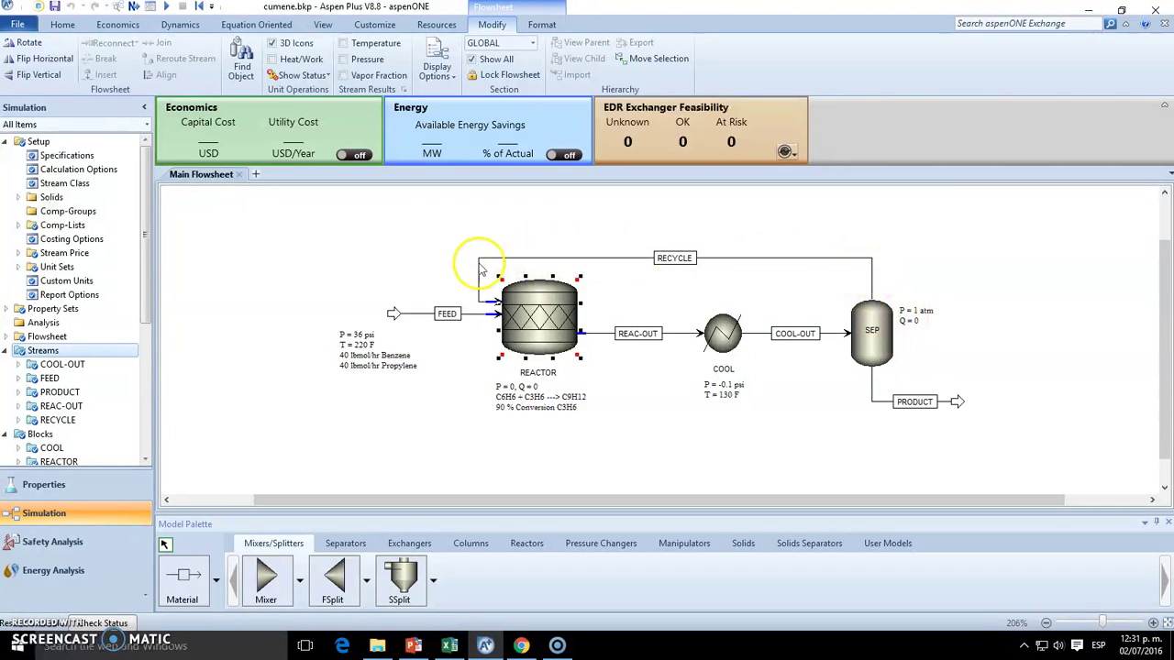
click(441, 451)
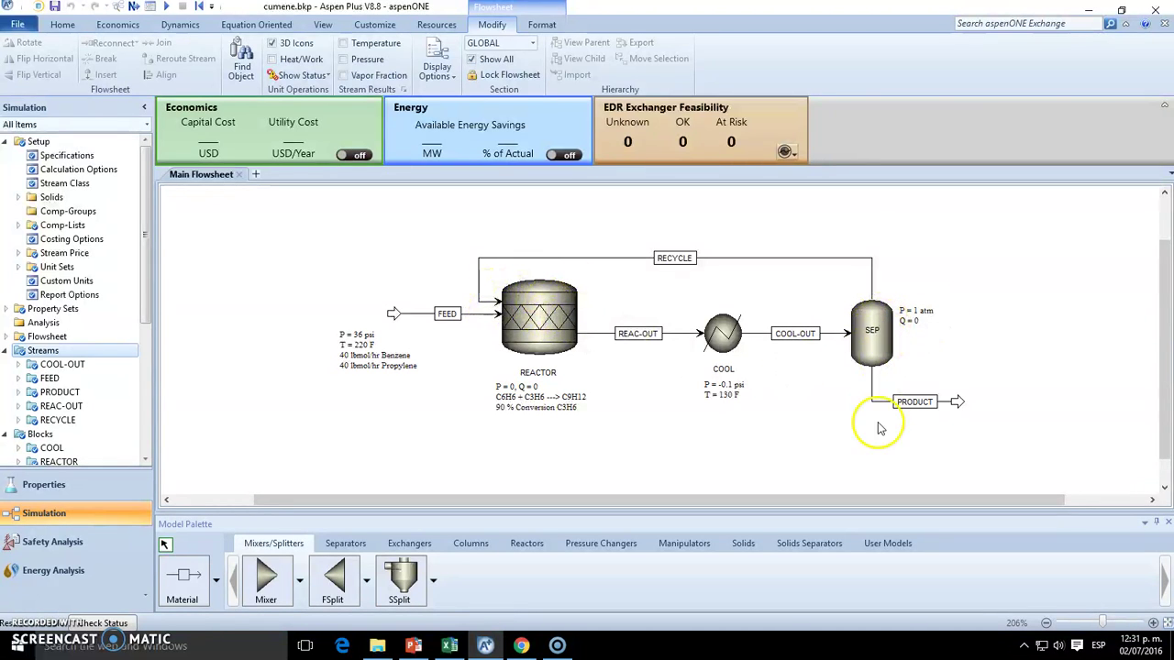
click(997, 441)
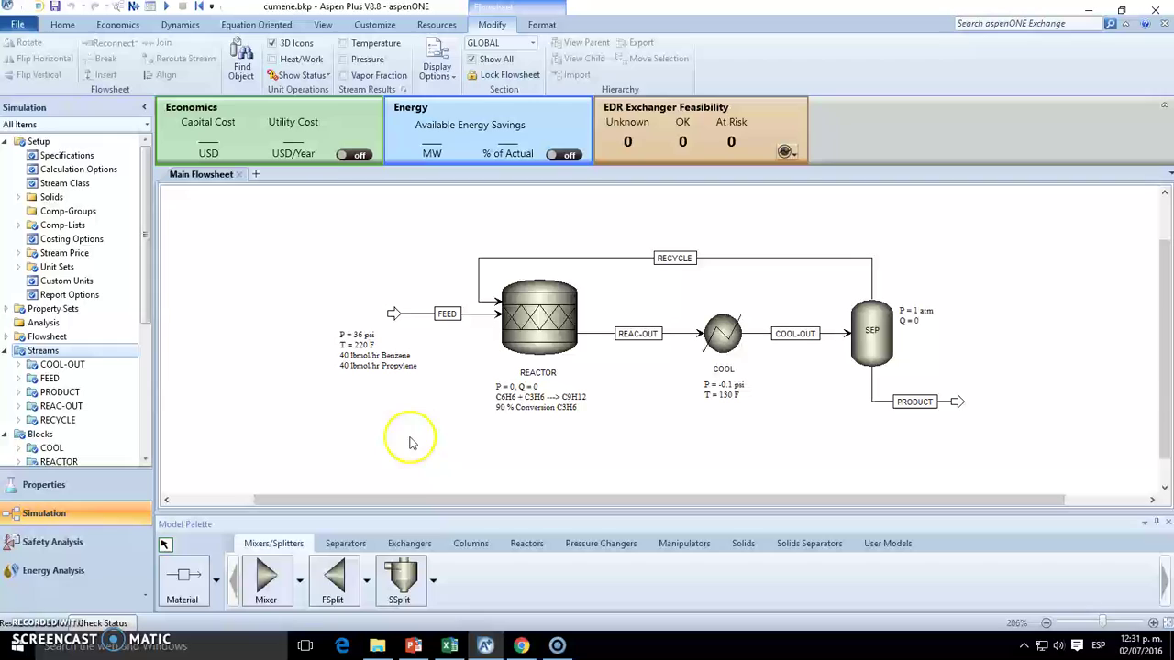
click(551, 294)
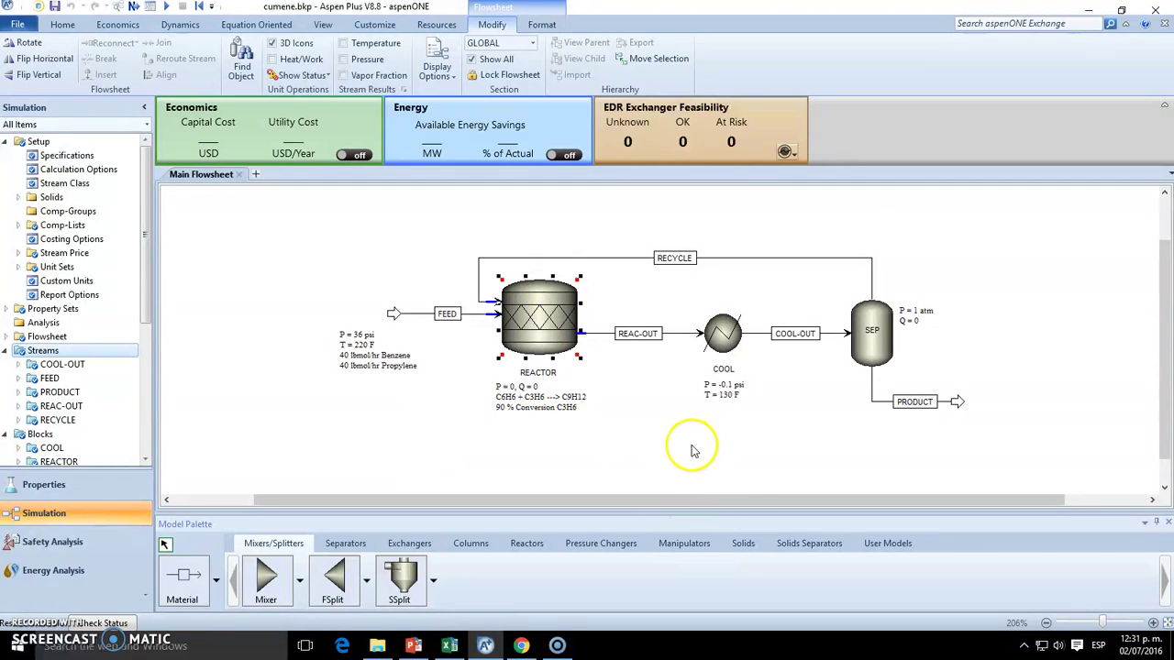
click(462, 469)
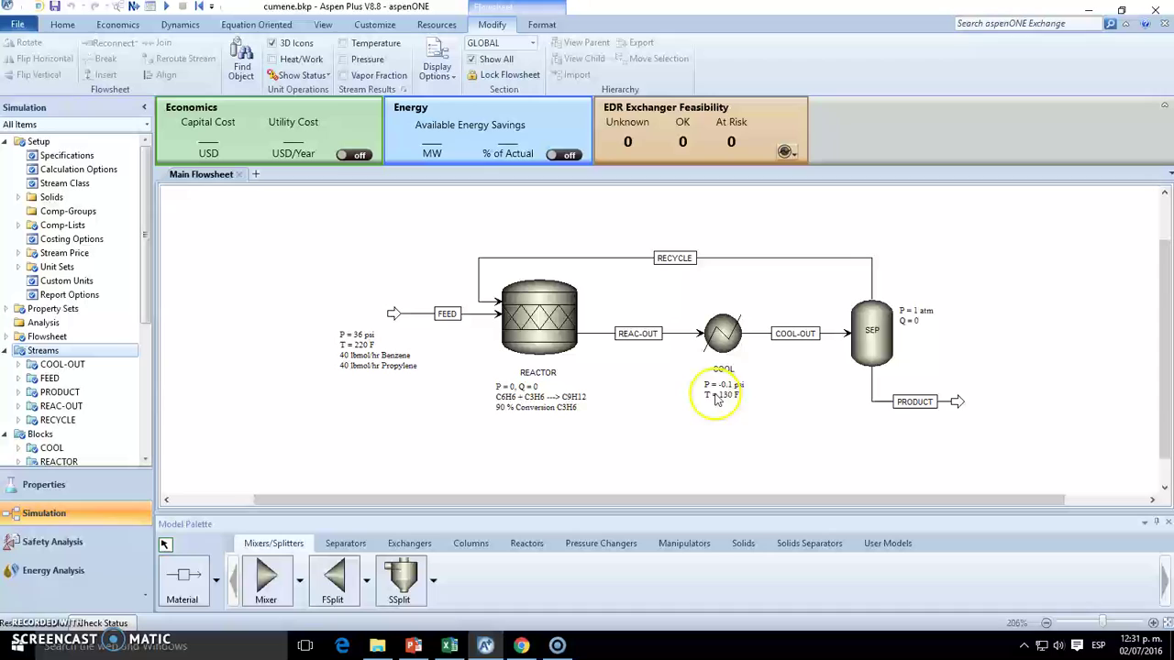
click(863, 444)
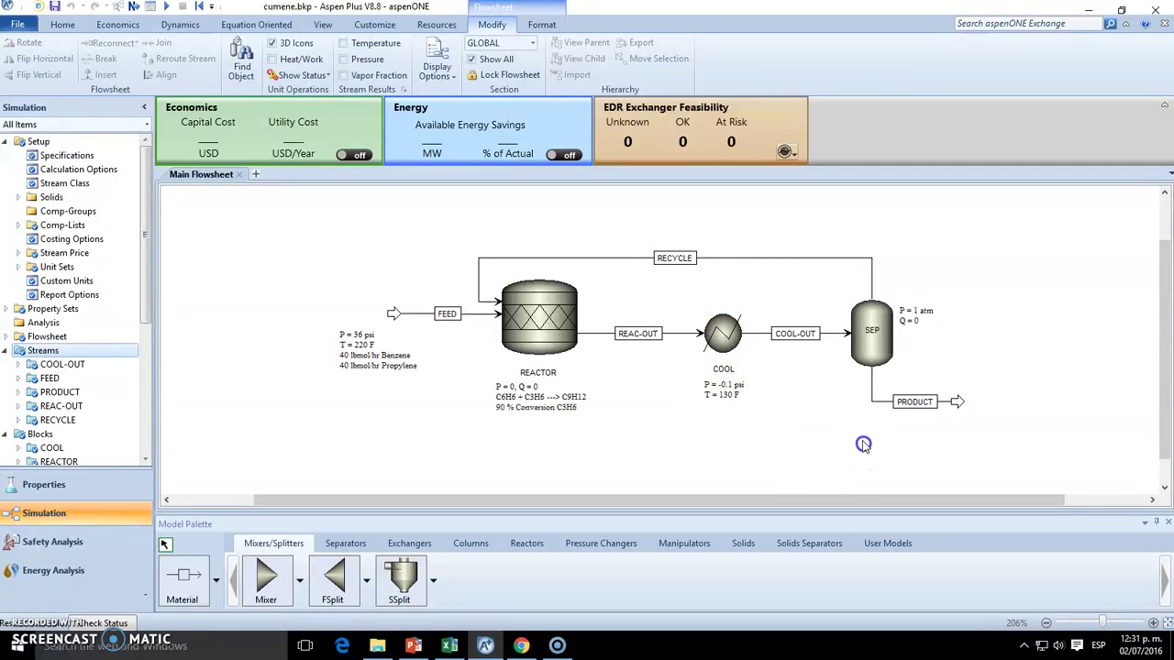
Step: Check the COOL, RECYCLE, PRODUCT and FEED connections on the flowsheet
click(723, 332)
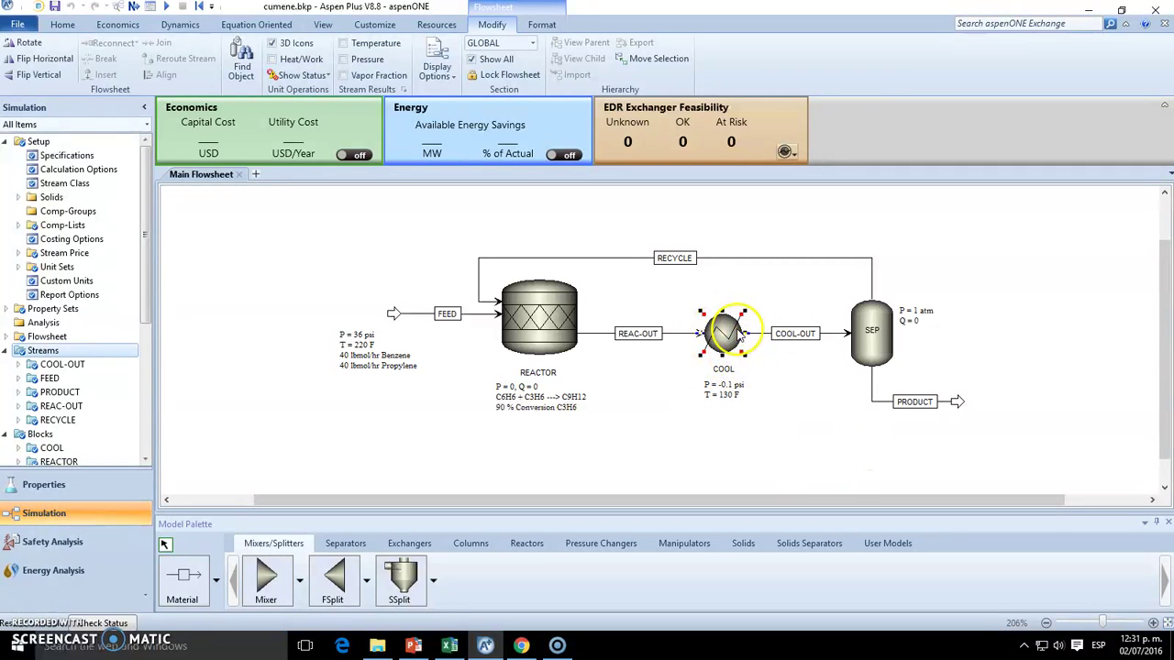
click(840, 419)
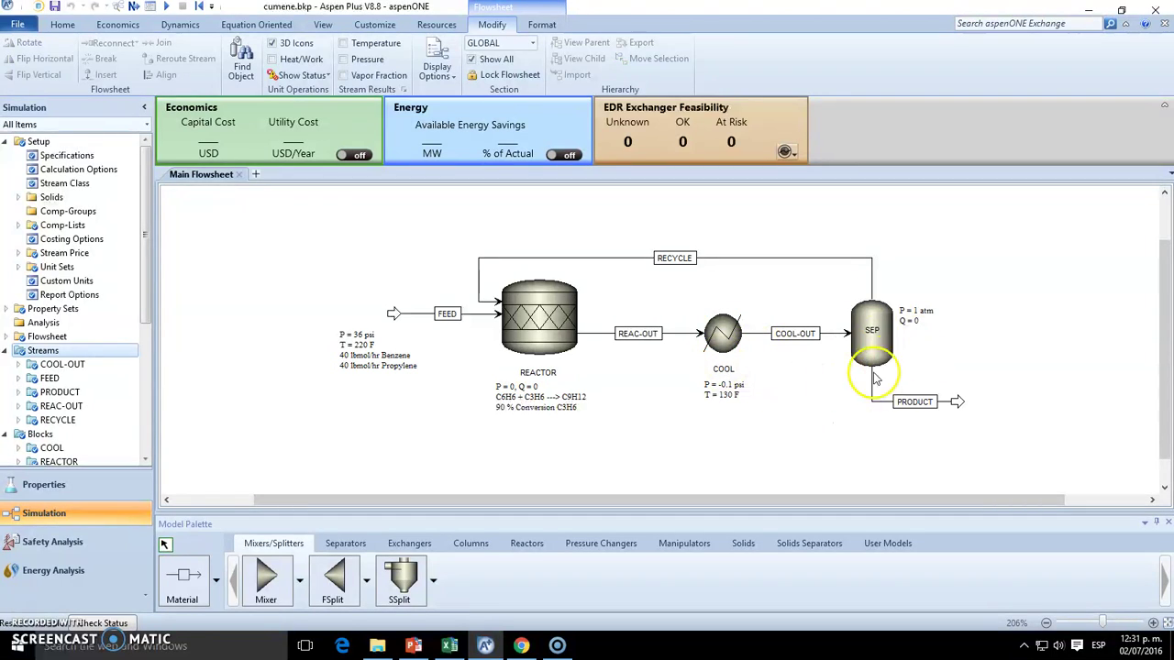
click(872, 269)
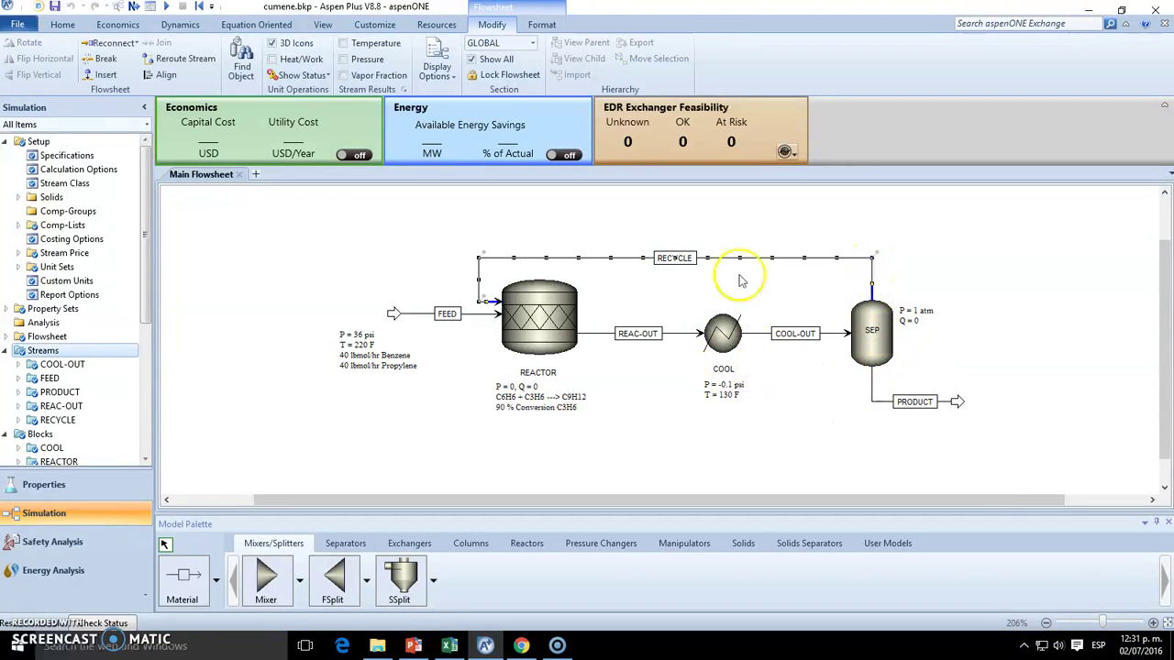
click(894, 479)
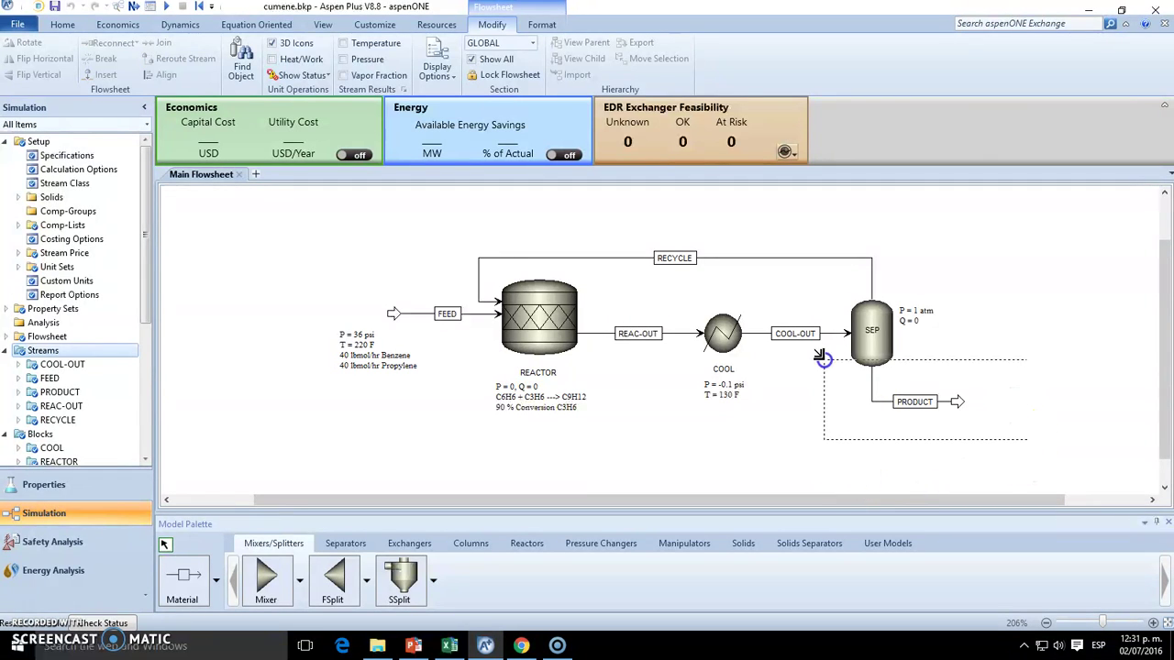
drag(1027, 438, 822, 358)
click(1004, 461)
click(405, 314)
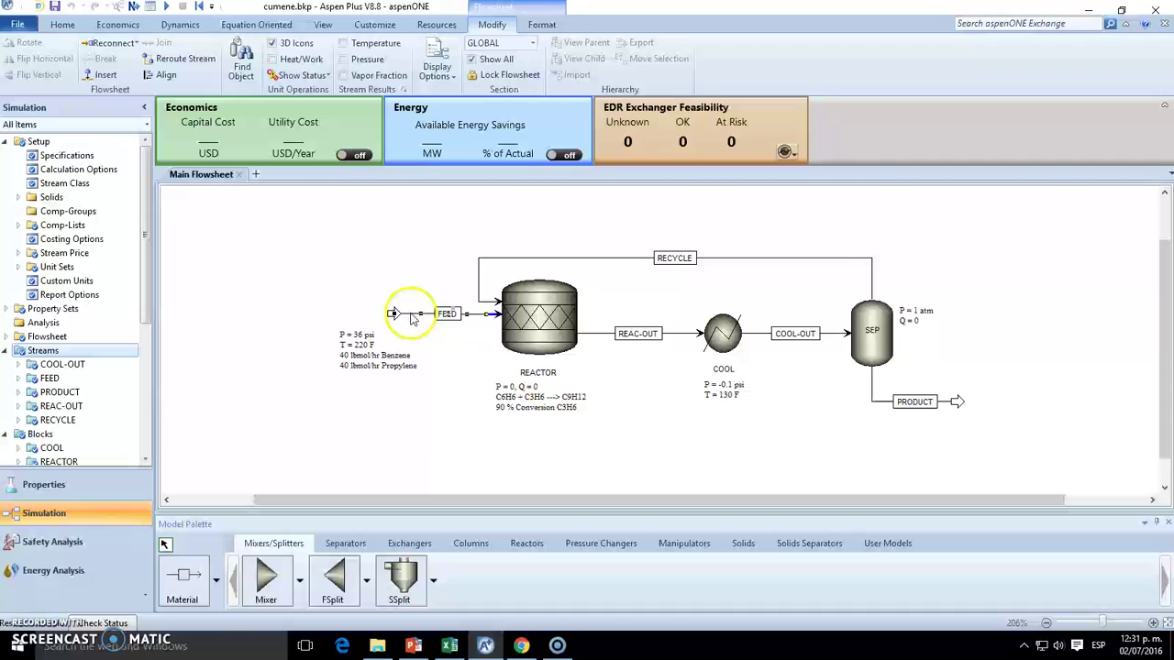
double_click(421, 331)
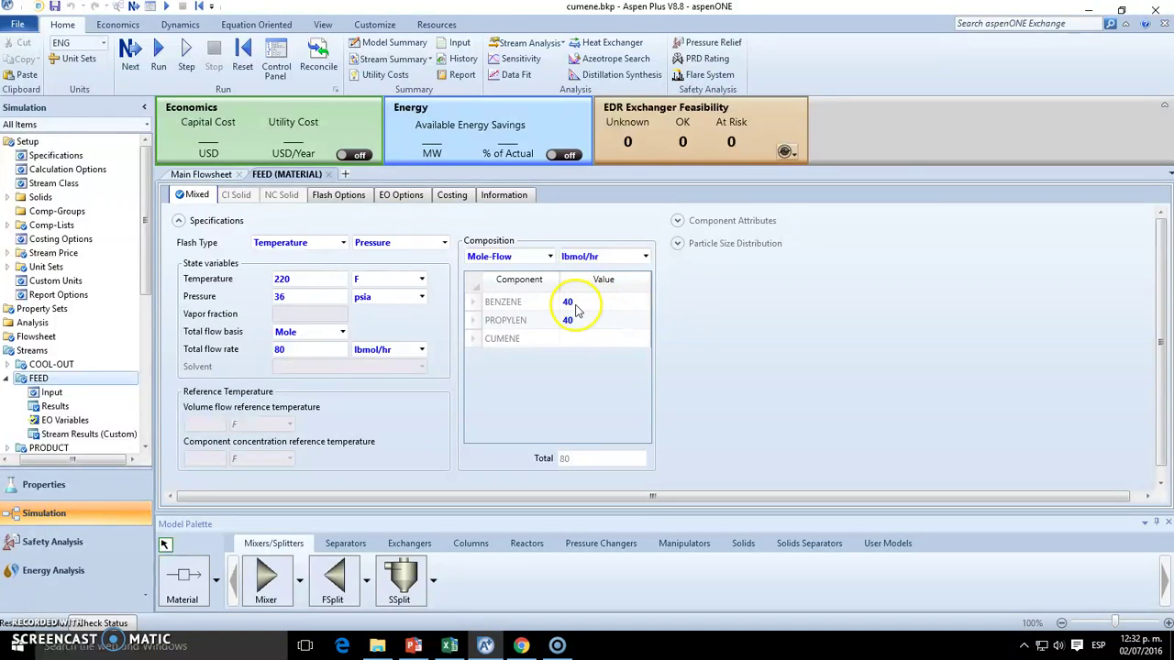
click(202, 175)
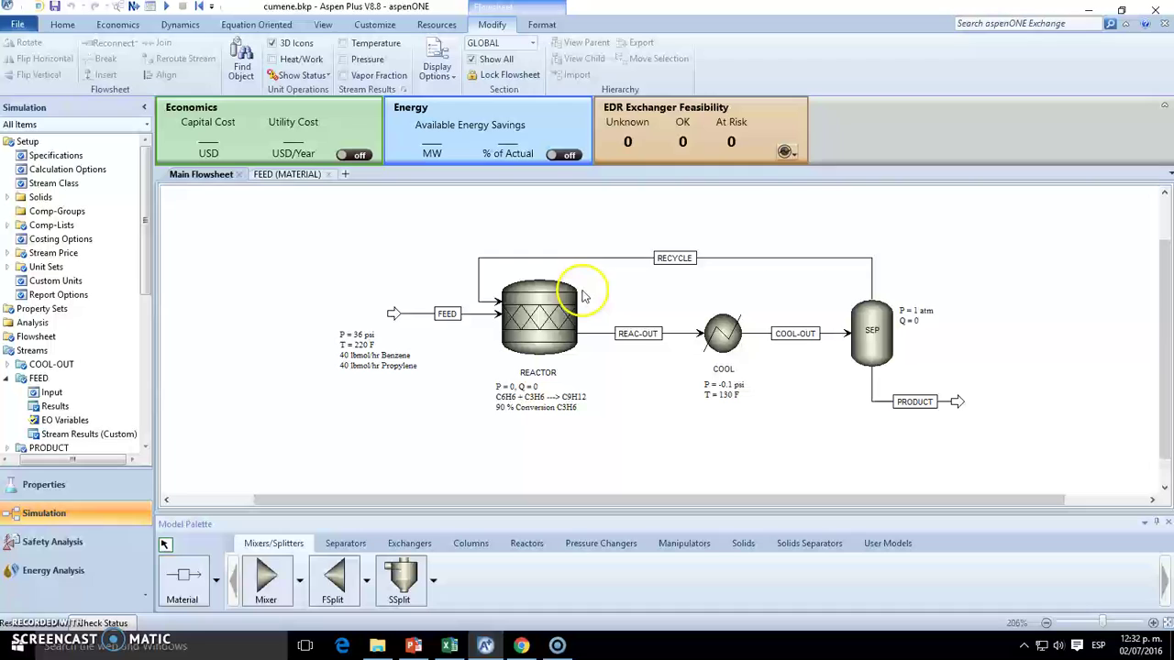
Step: Check the REACTOR's 0 psia pressure and 0 Btu/hr duty, then view its reaction list
double_click(547, 296)
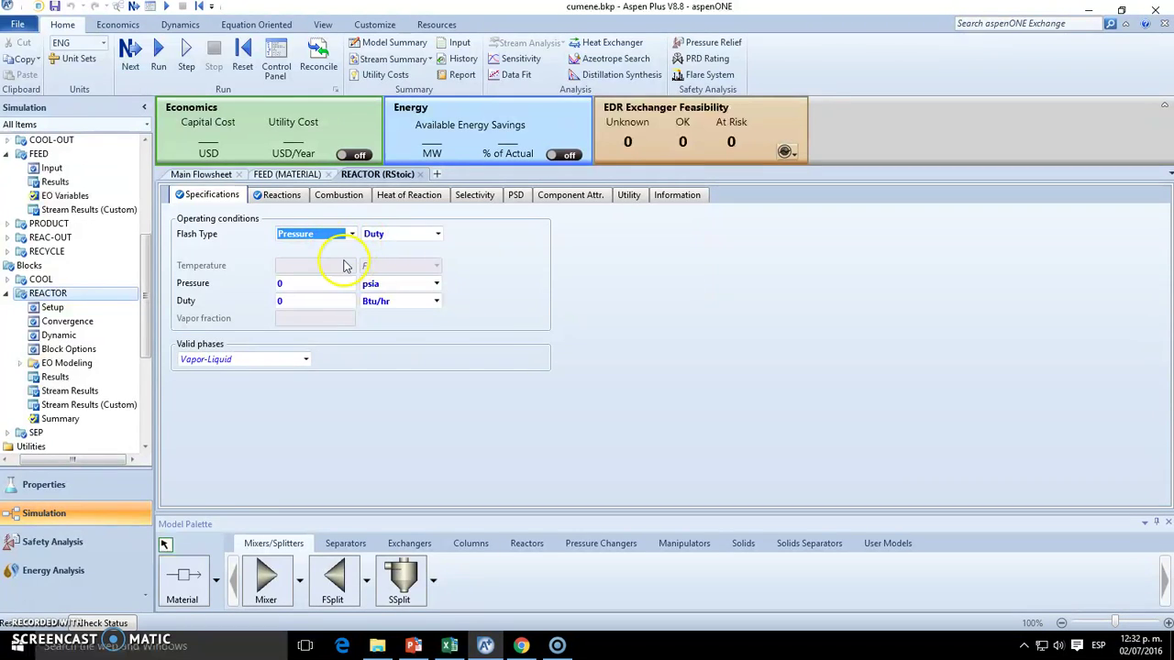
click(322, 284)
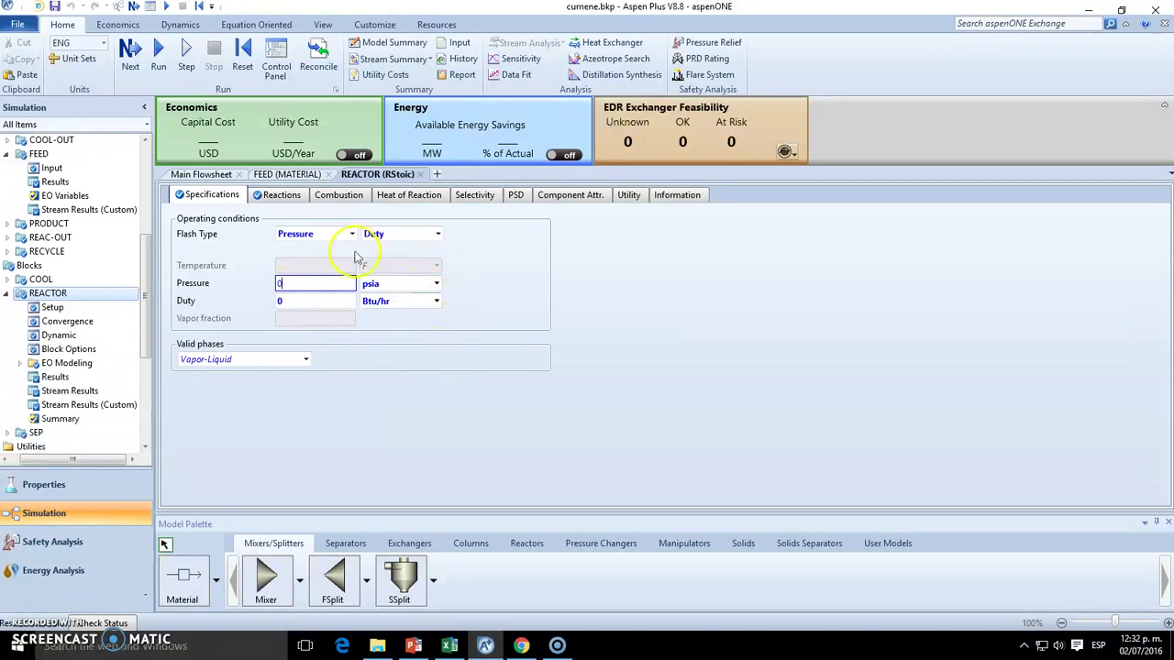
click(299, 303)
click(468, 366)
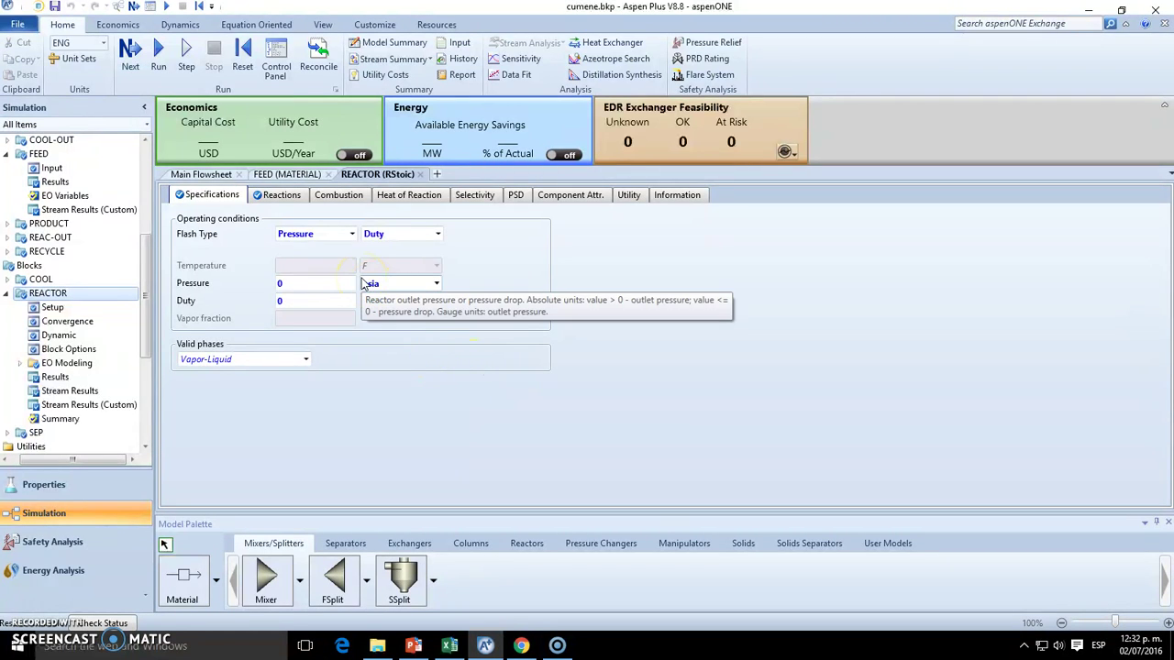
click(374, 321)
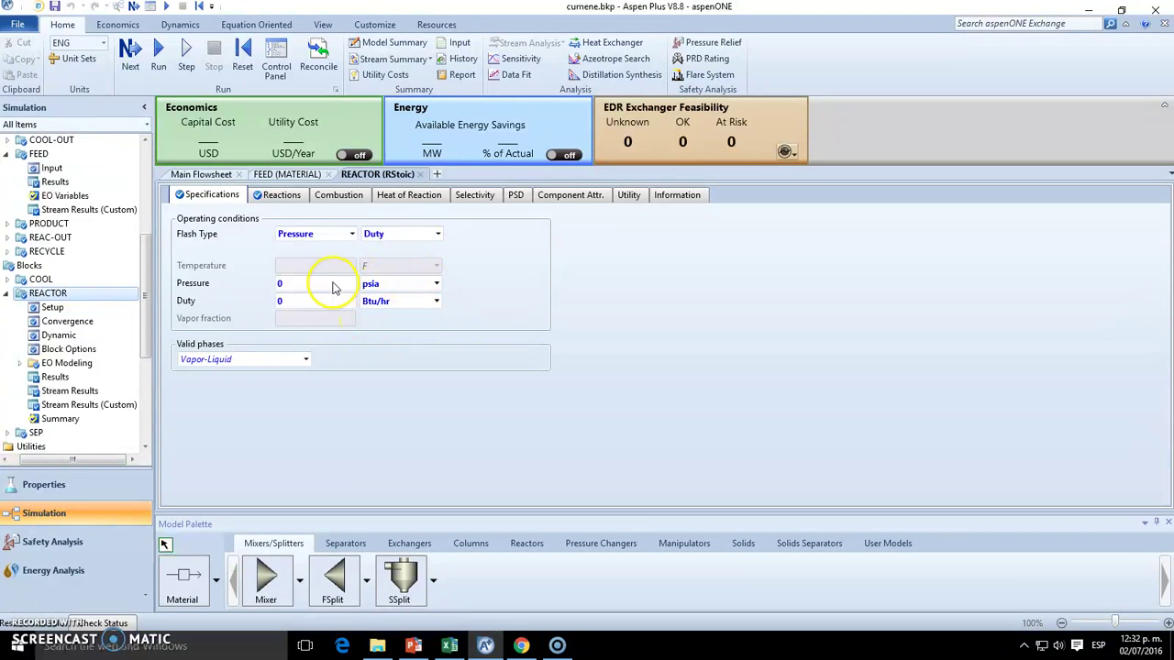
click(279, 195)
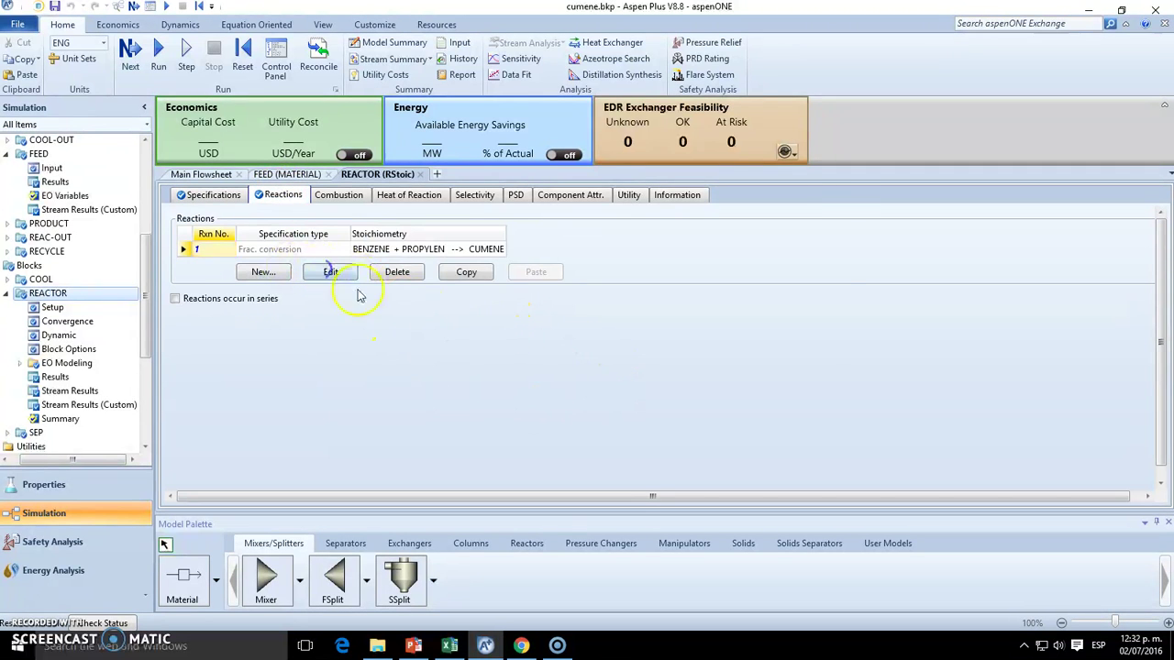
click(330, 272)
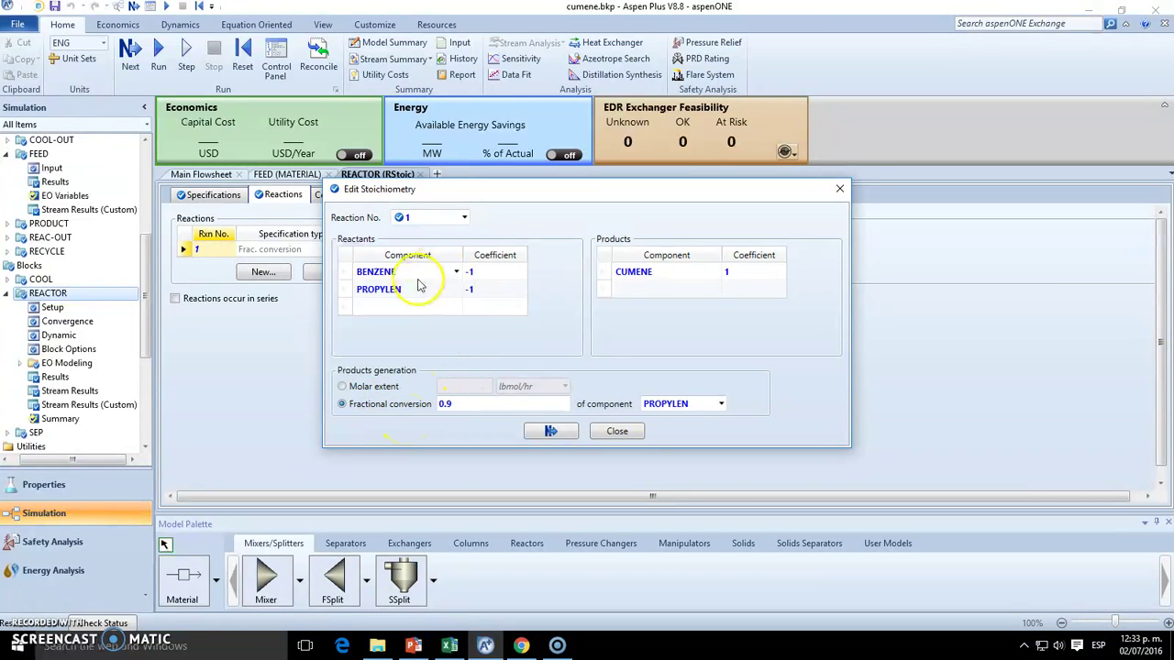
click(722, 405)
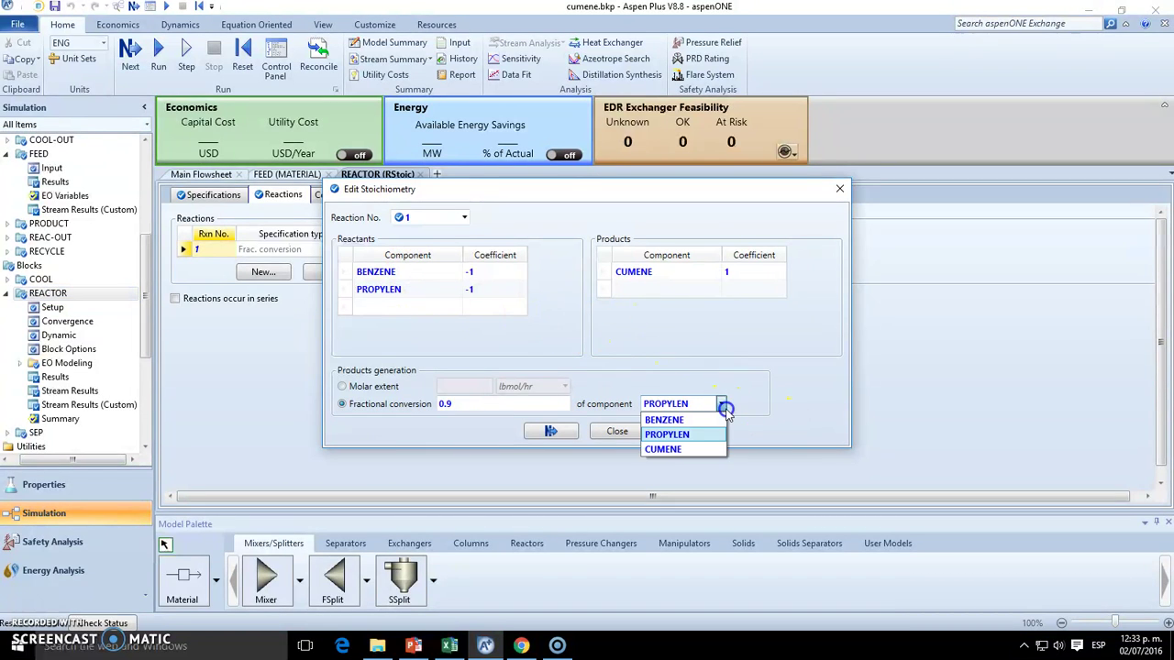
click(721, 405)
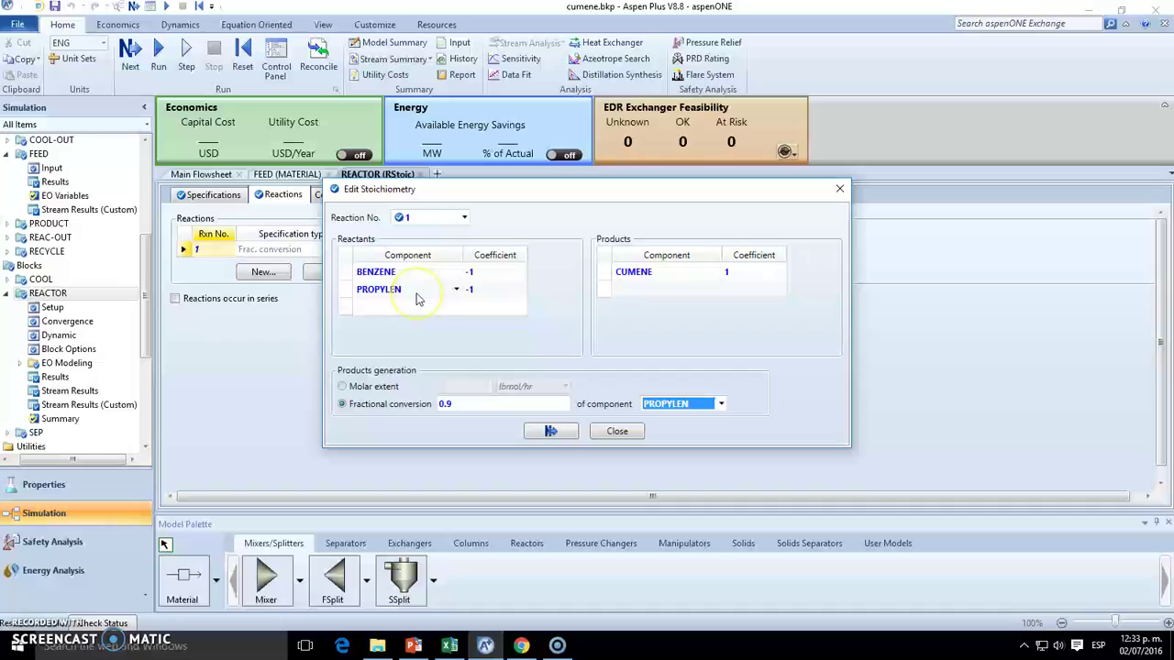
click(805, 383)
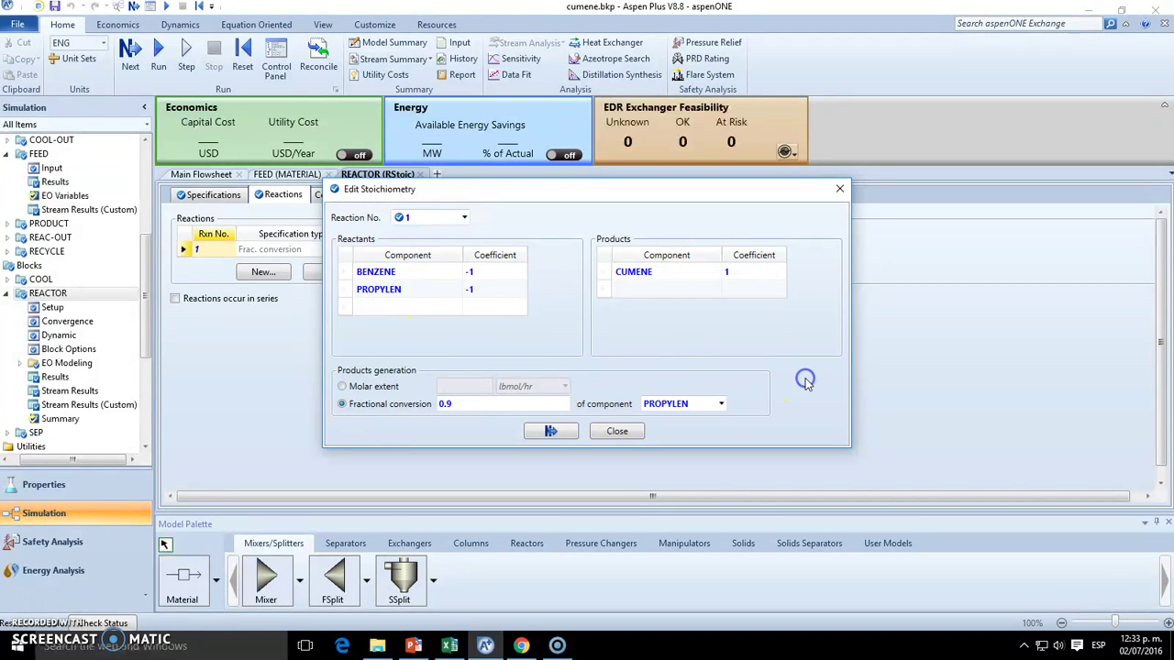
click(453, 403)
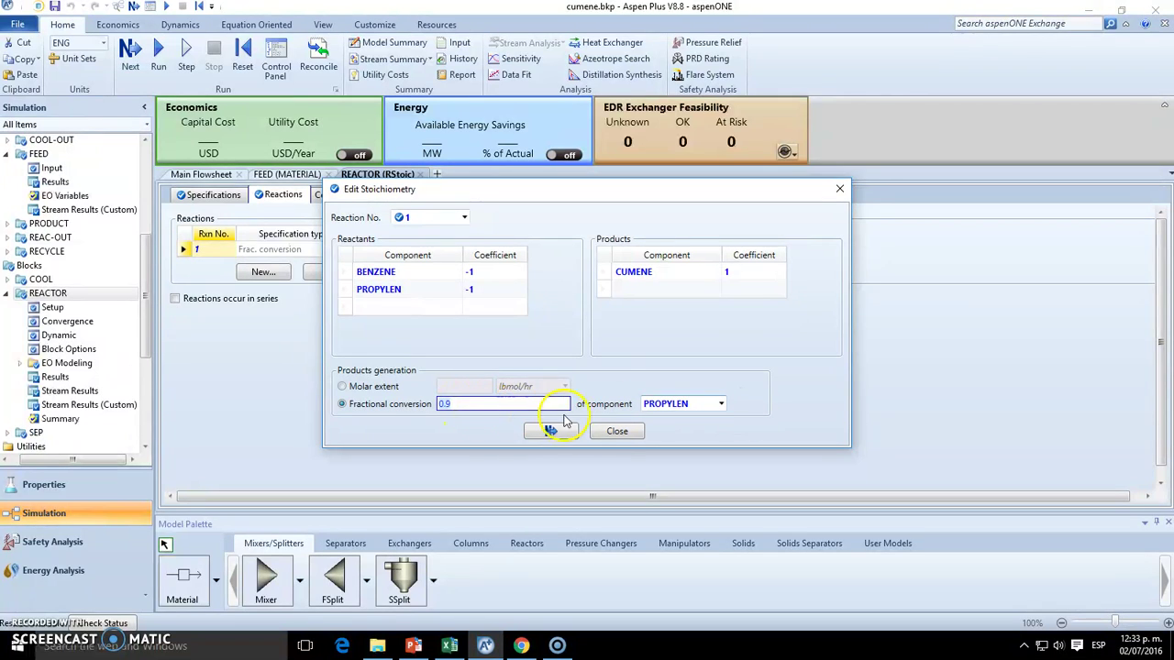
Step: Close the stoichiometry editor and return to the Main Flowsheet
click(616, 431)
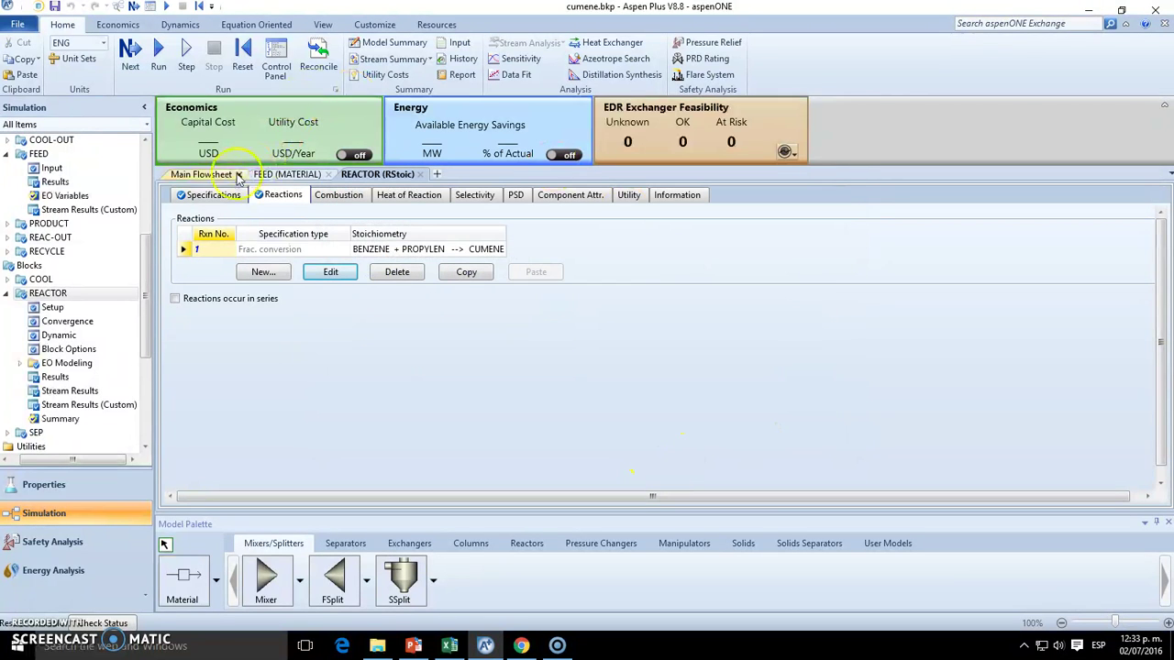
click(202, 174)
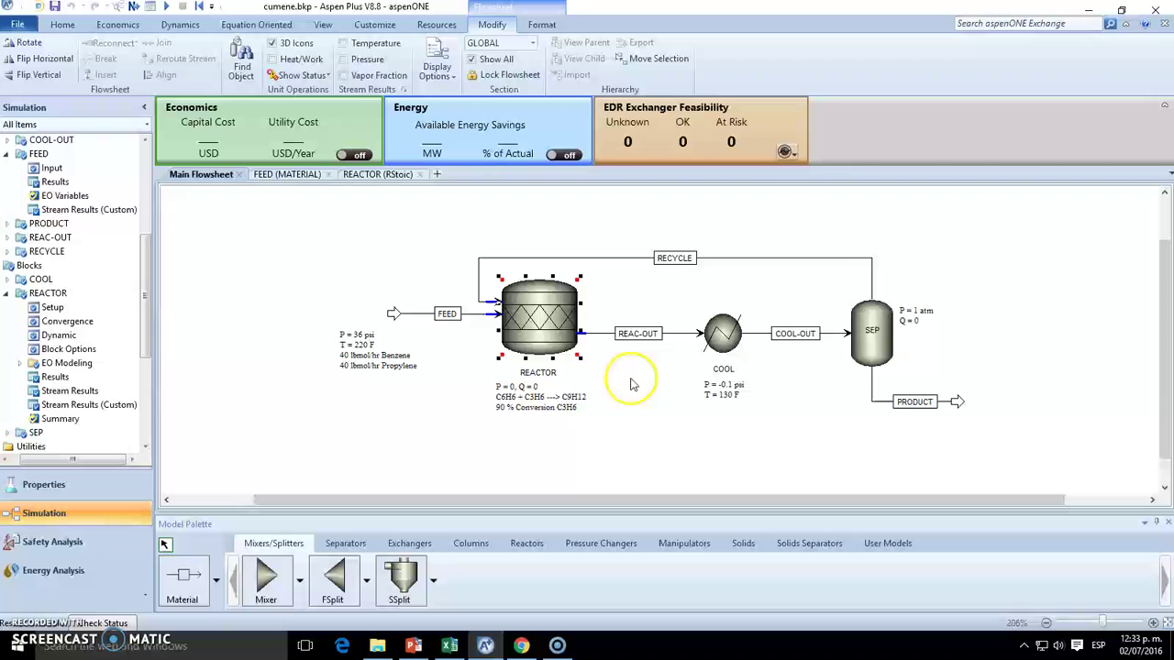
click(587, 360)
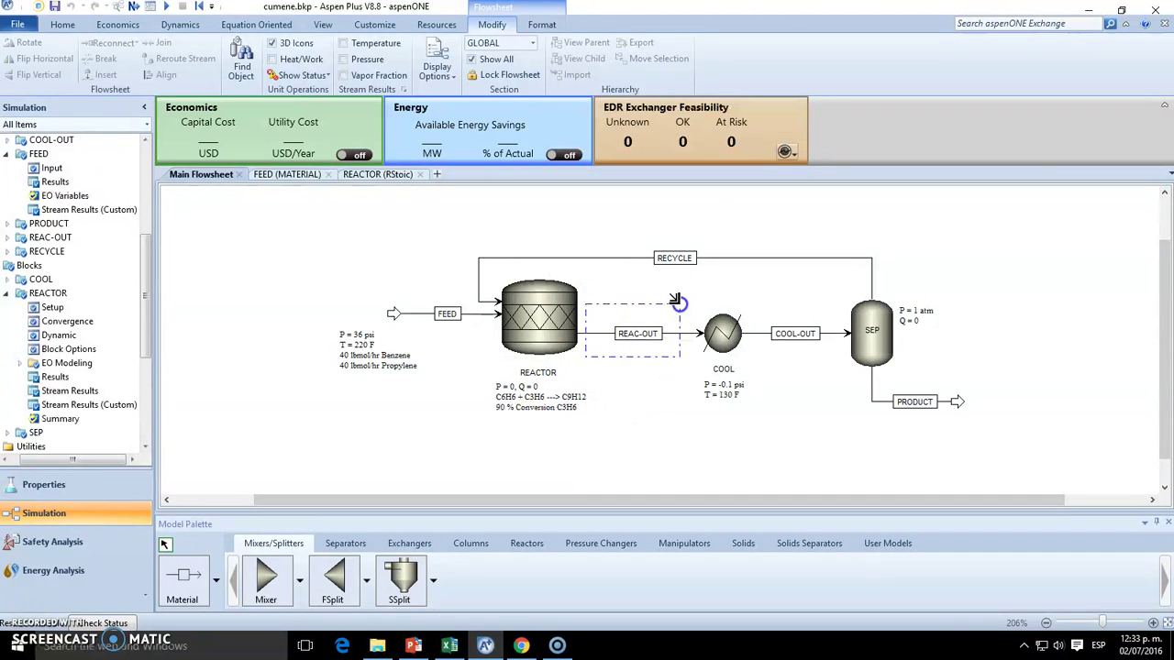
Step: Review the COOL heater's 130 F outlet temperature and -0.1 psia pressure
double_click(734, 360)
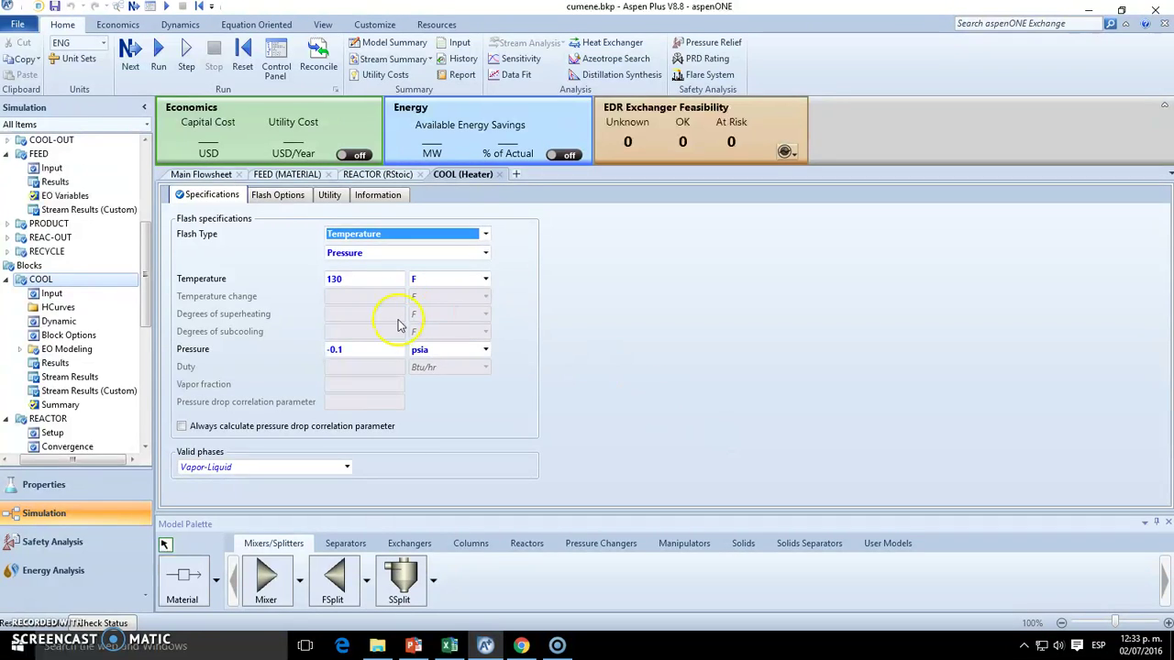
click(367, 279)
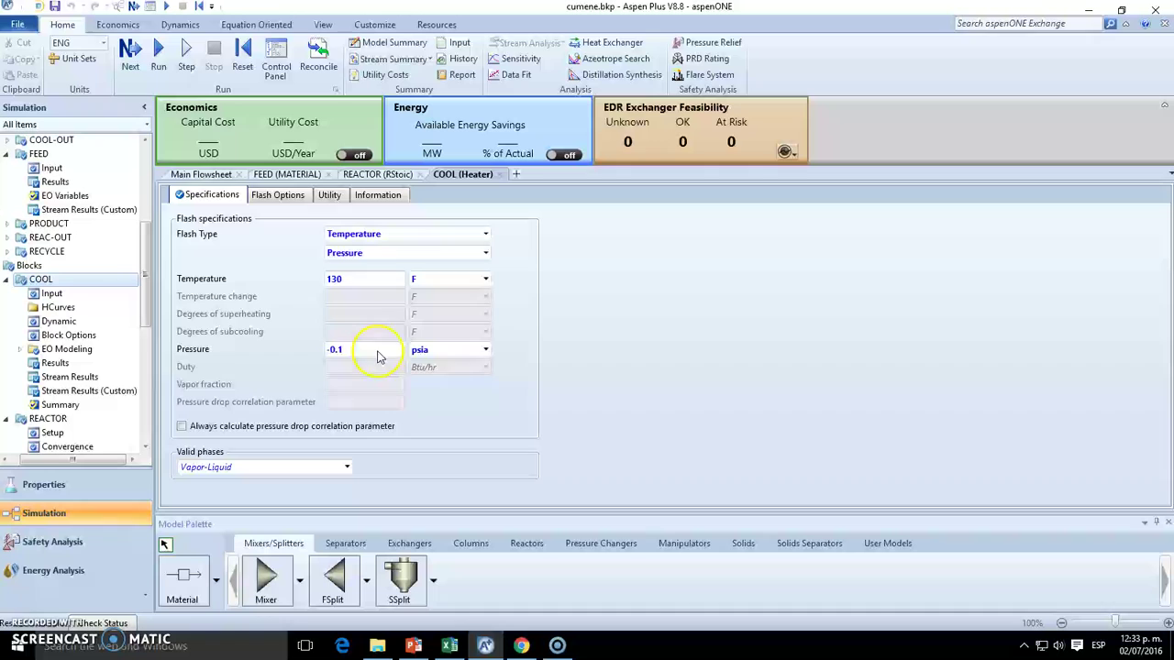
click(372, 353)
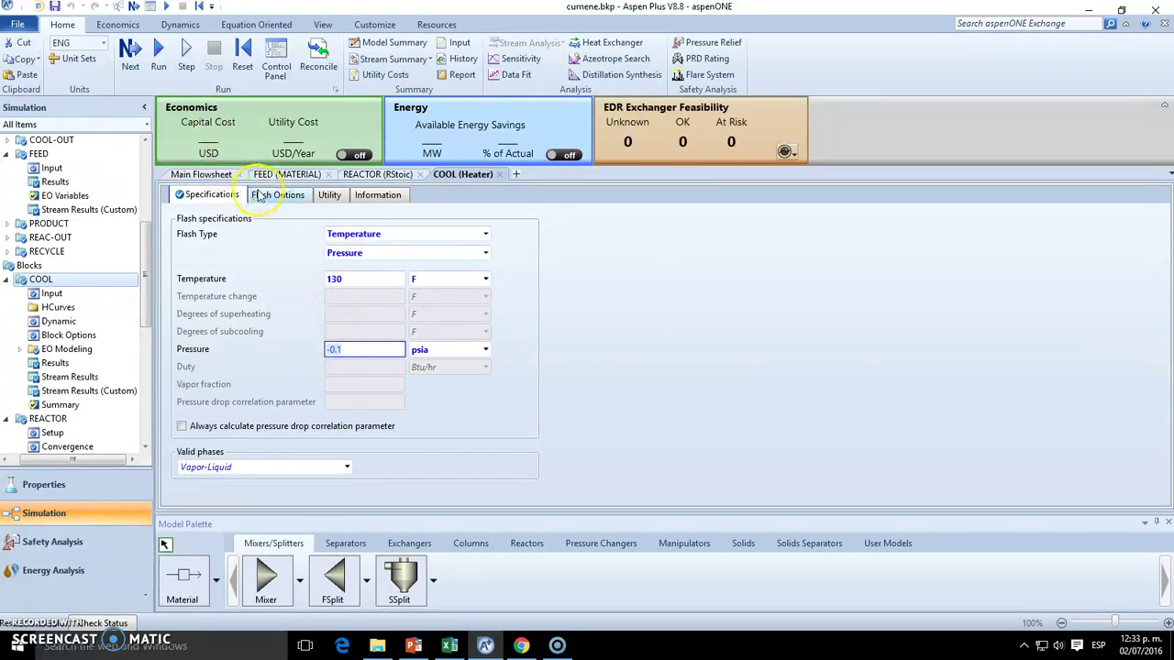
click(204, 175)
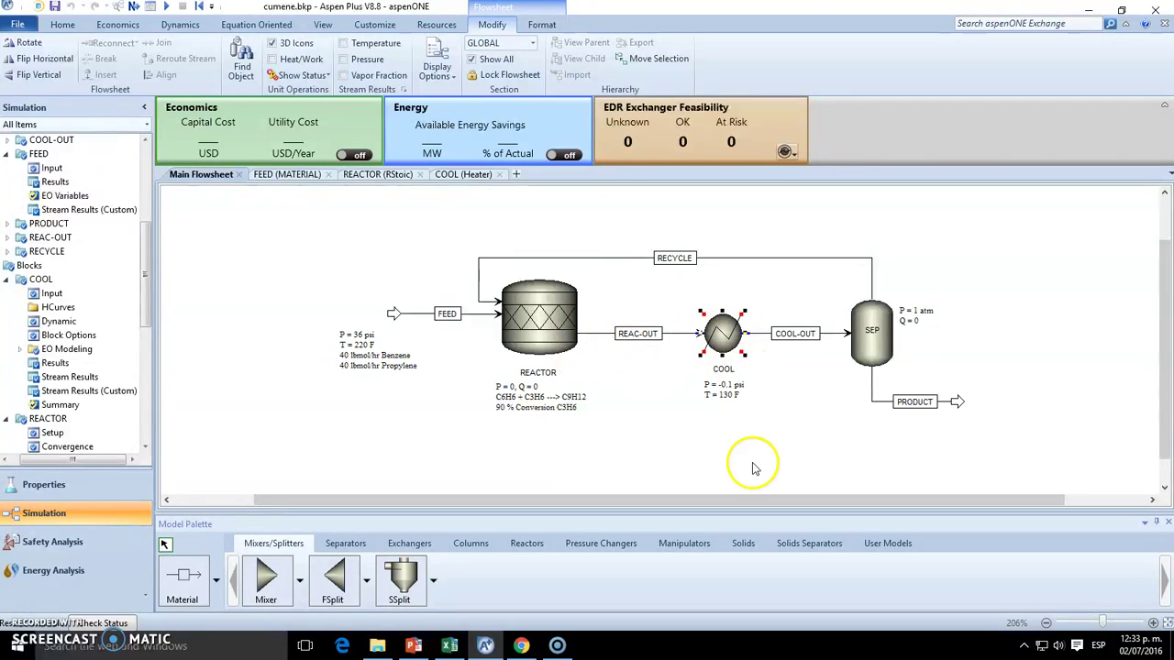
click(809, 342)
click(799, 453)
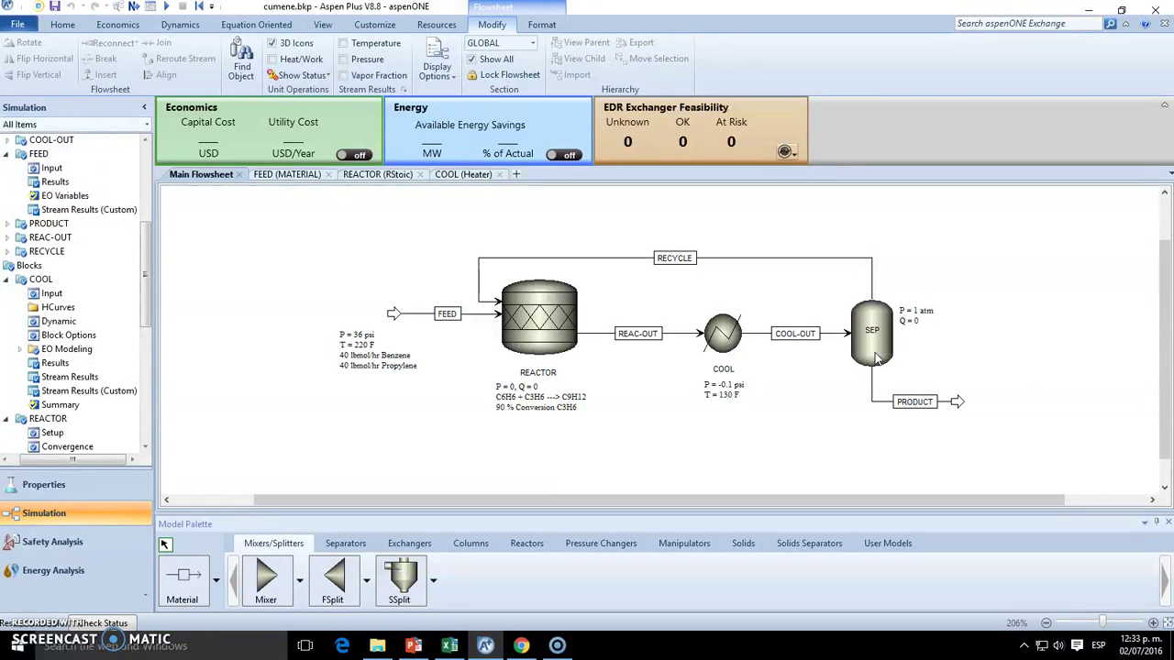
Step: Review the SEP flash drum's 1 atm pressure and 0 Btu/hr duty, then return to the flowsheet
double_click(875, 357)
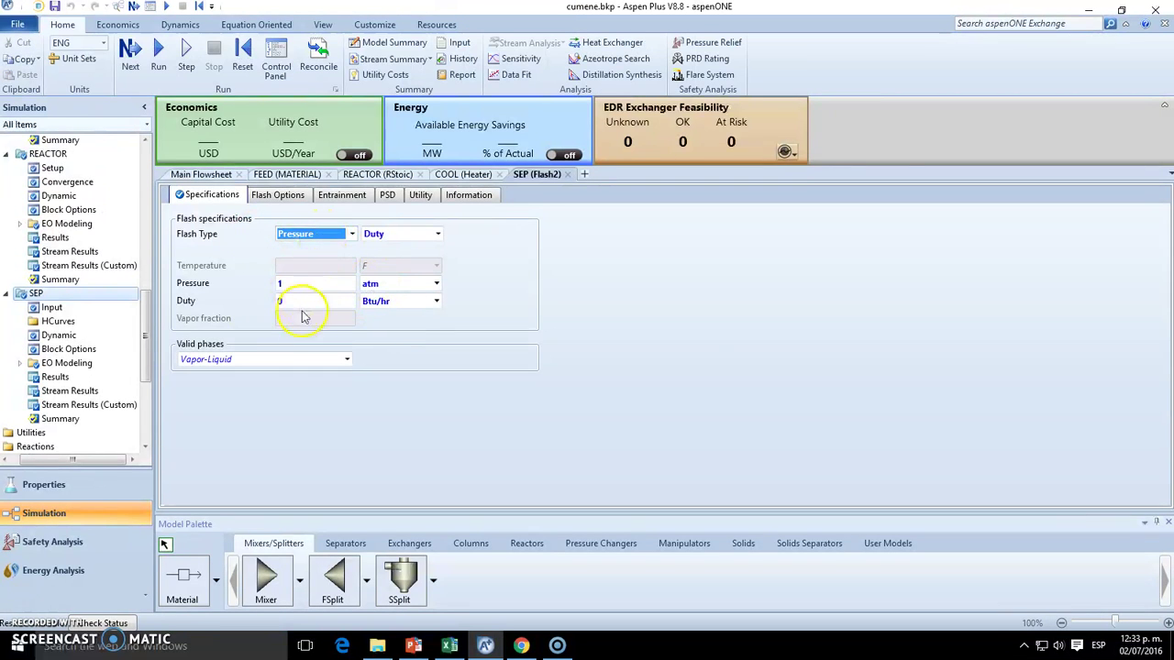
click(329, 286)
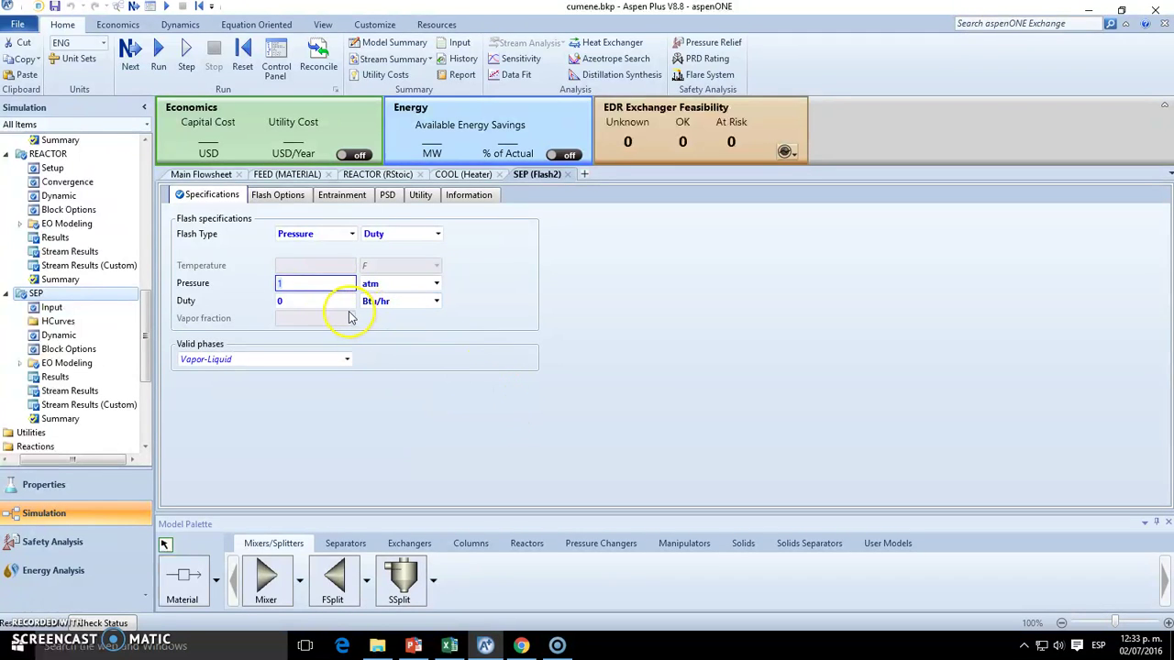
click(321, 304)
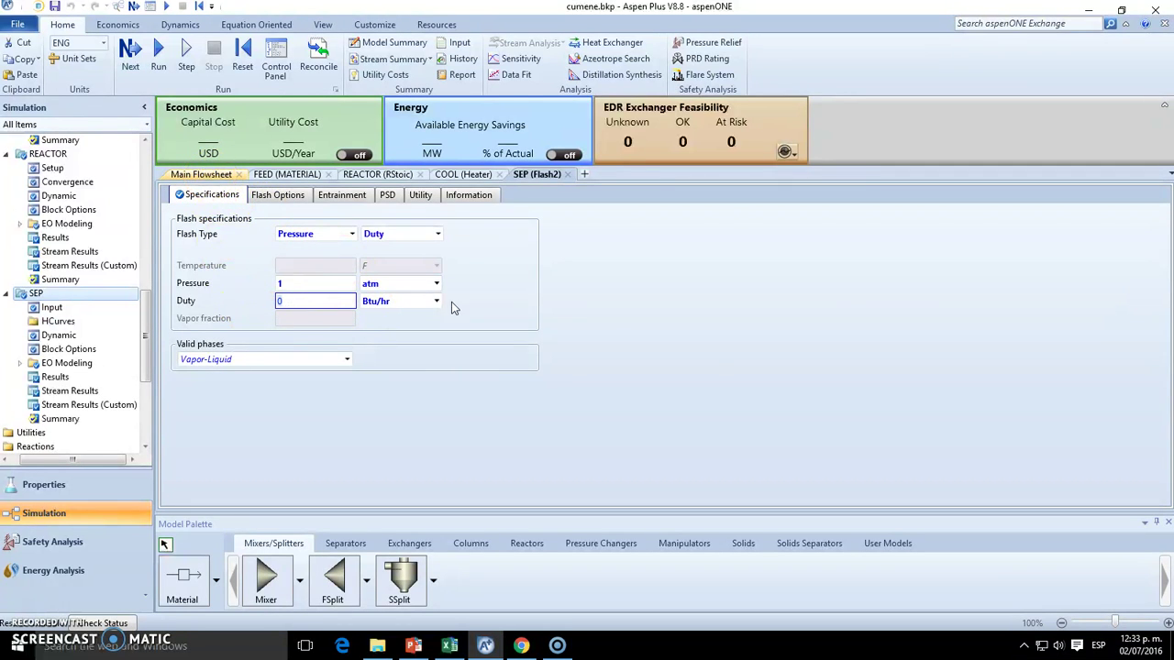
click(201, 174)
click(871, 358)
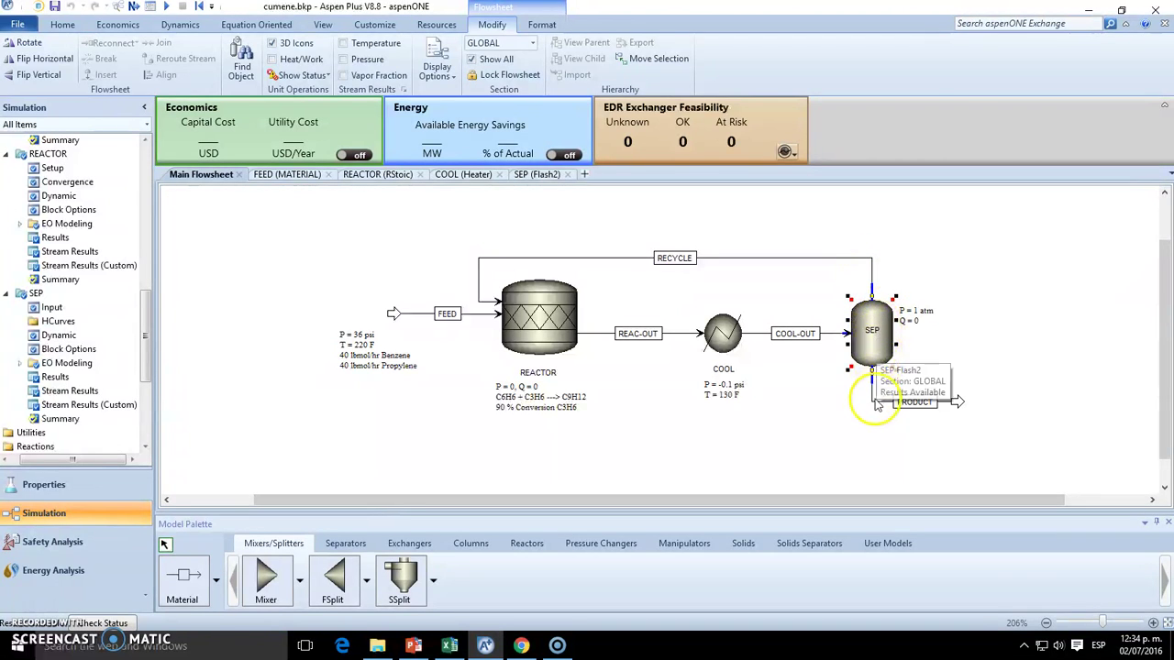
click(871, 277)
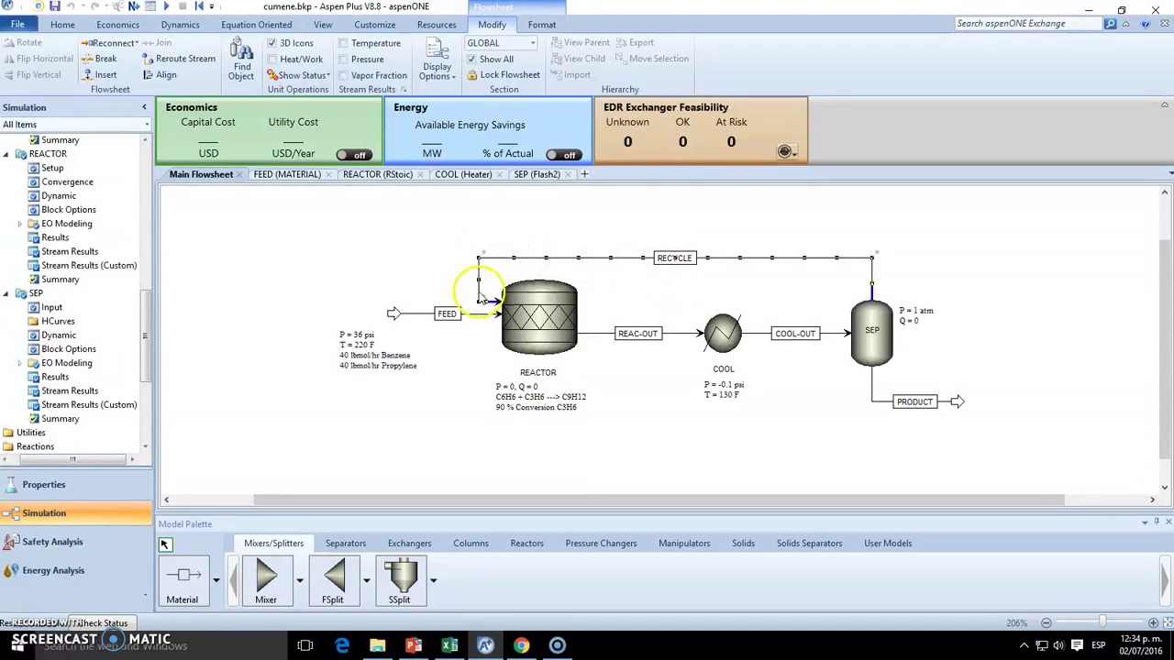
click(530, 305)
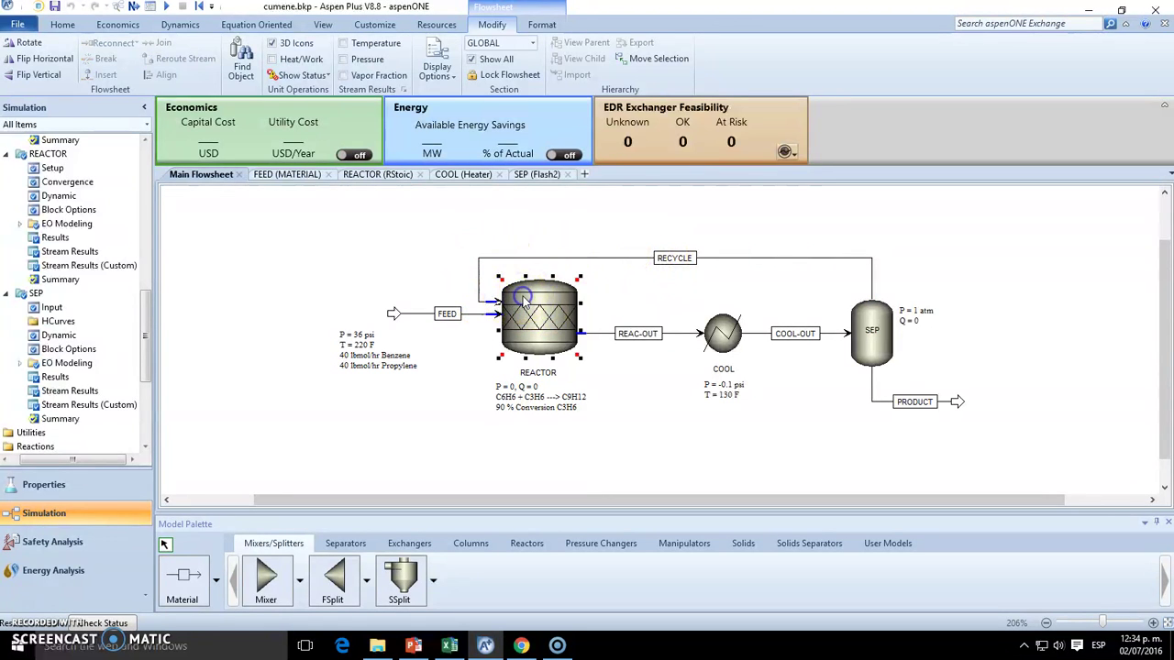
click(812, 354)
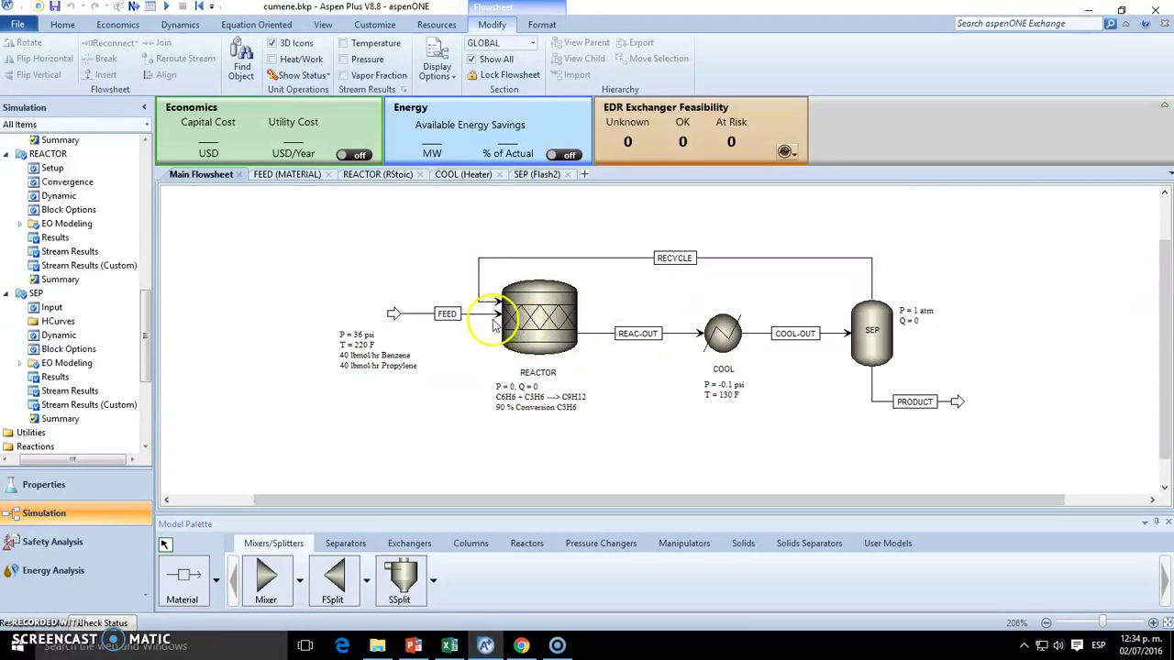
click(871, 330)
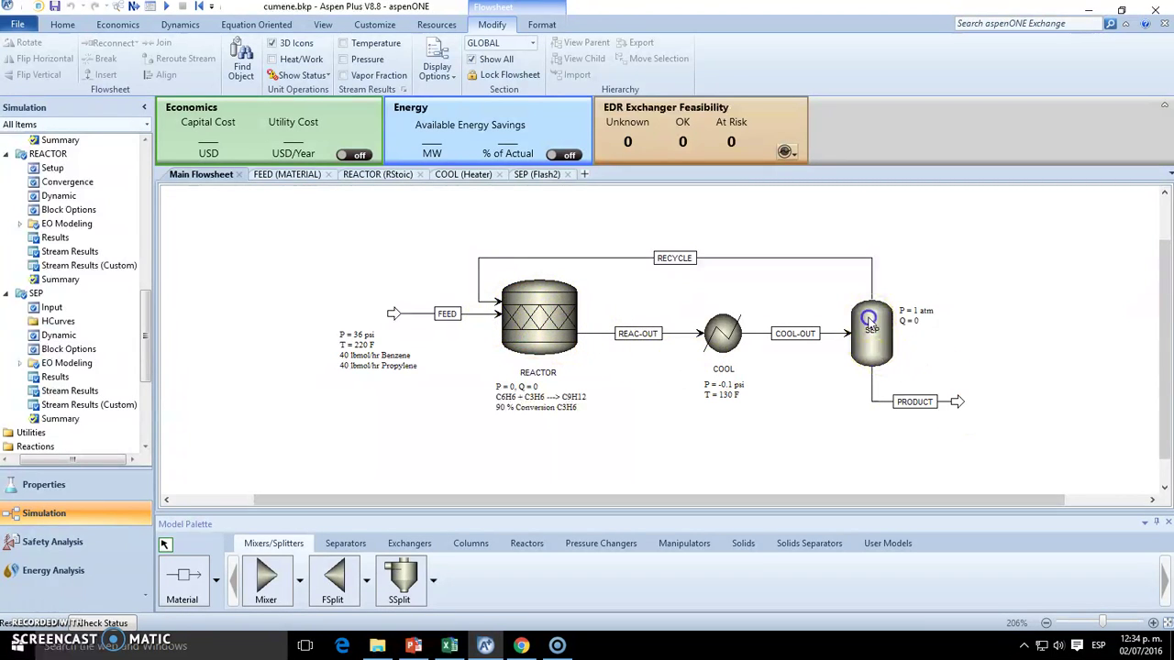
click(1032, 376)
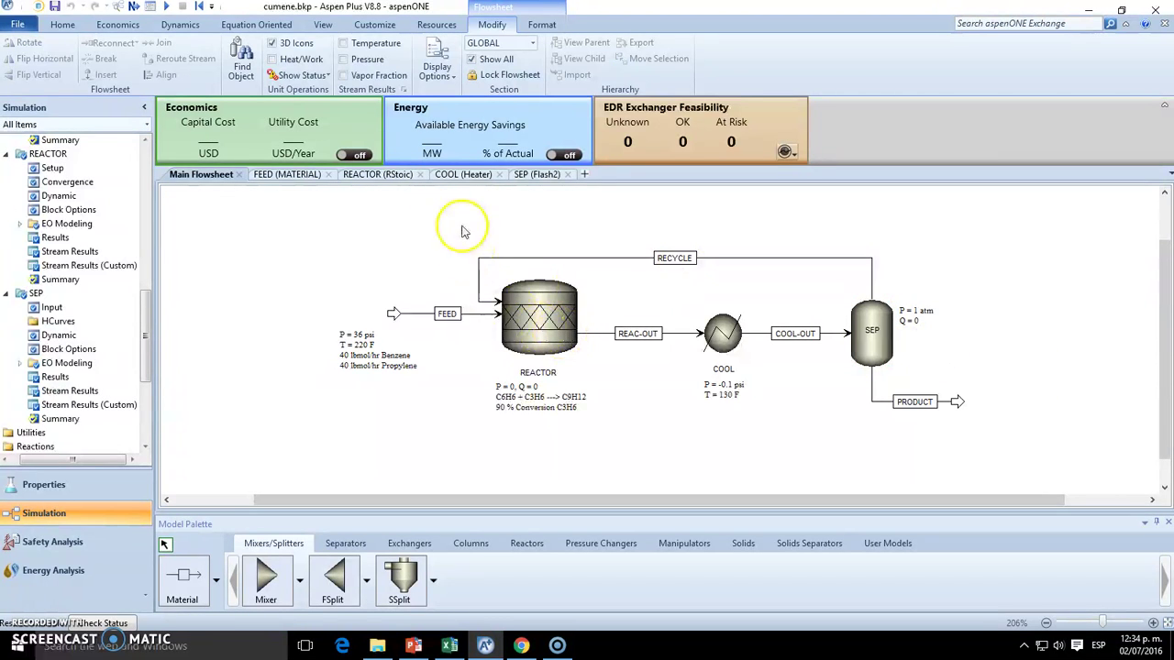
drag(449, 211, 917, 470)
click(1053, 429)
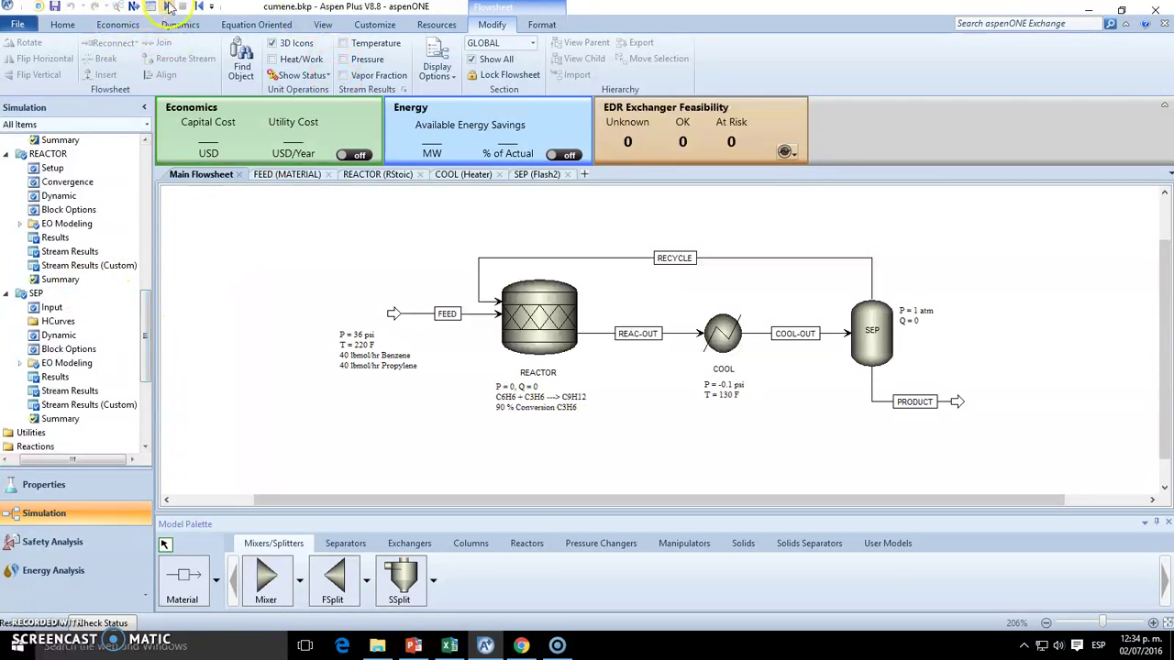
Step: Run the cumene simulation again with RECYCLE feeding REACTOR
click(131, 7)
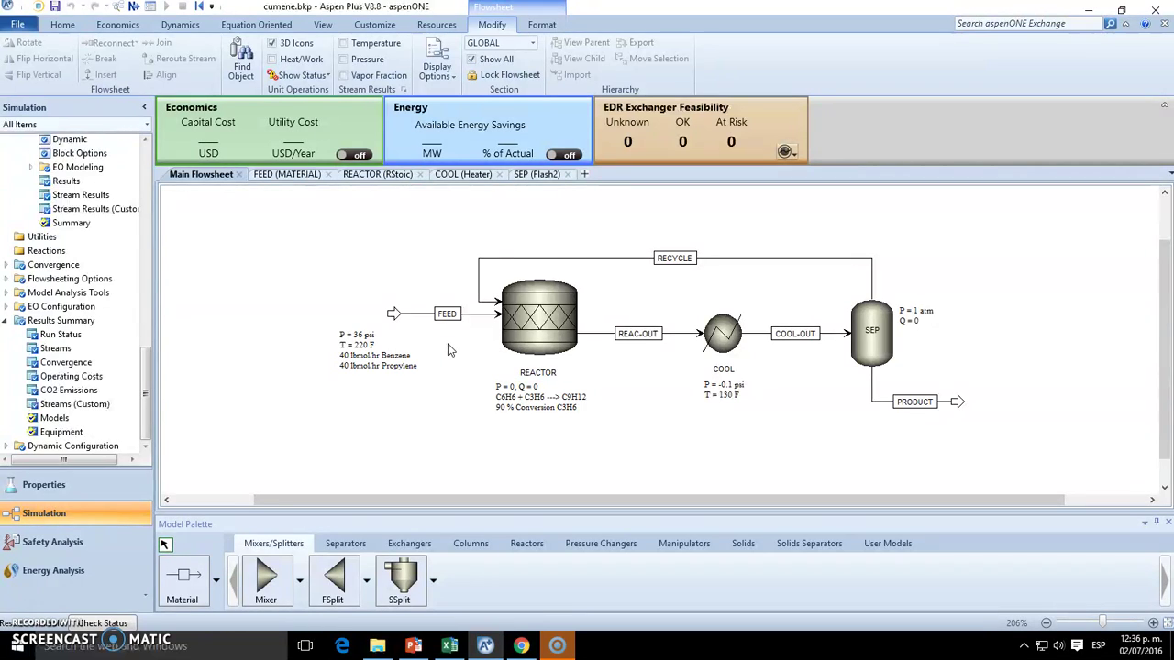
Step: Open the REACTOR results (857.464295 F outlet at 14.6959 psia) and return to the flowsheet
right_click(541, 289)
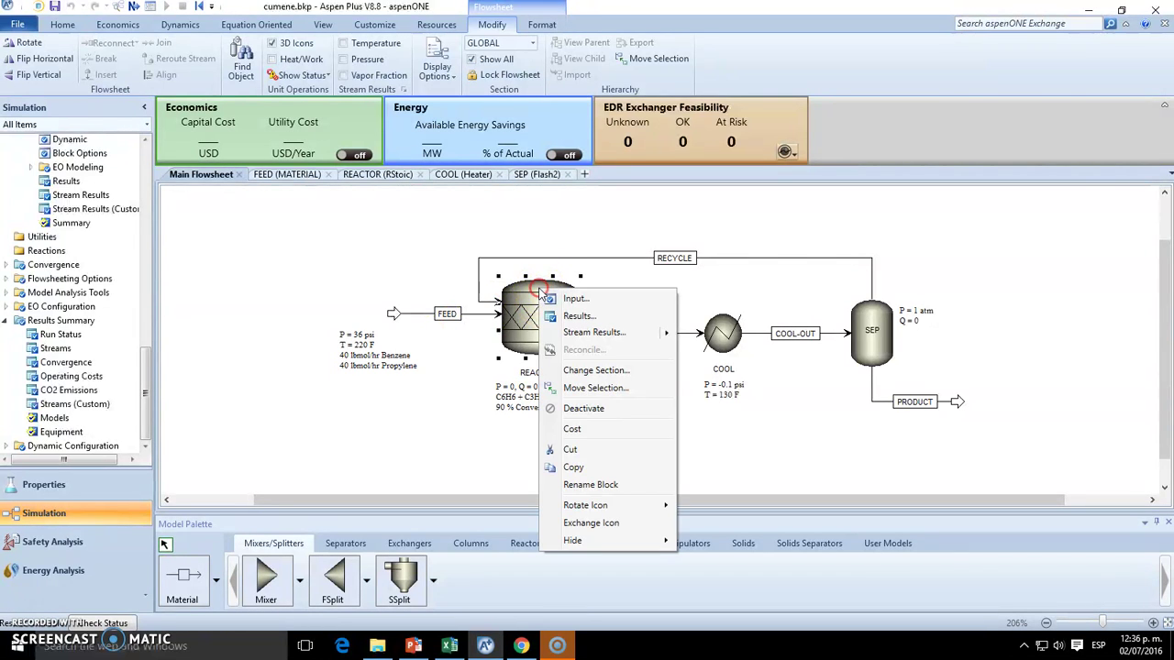
click(604, 319)
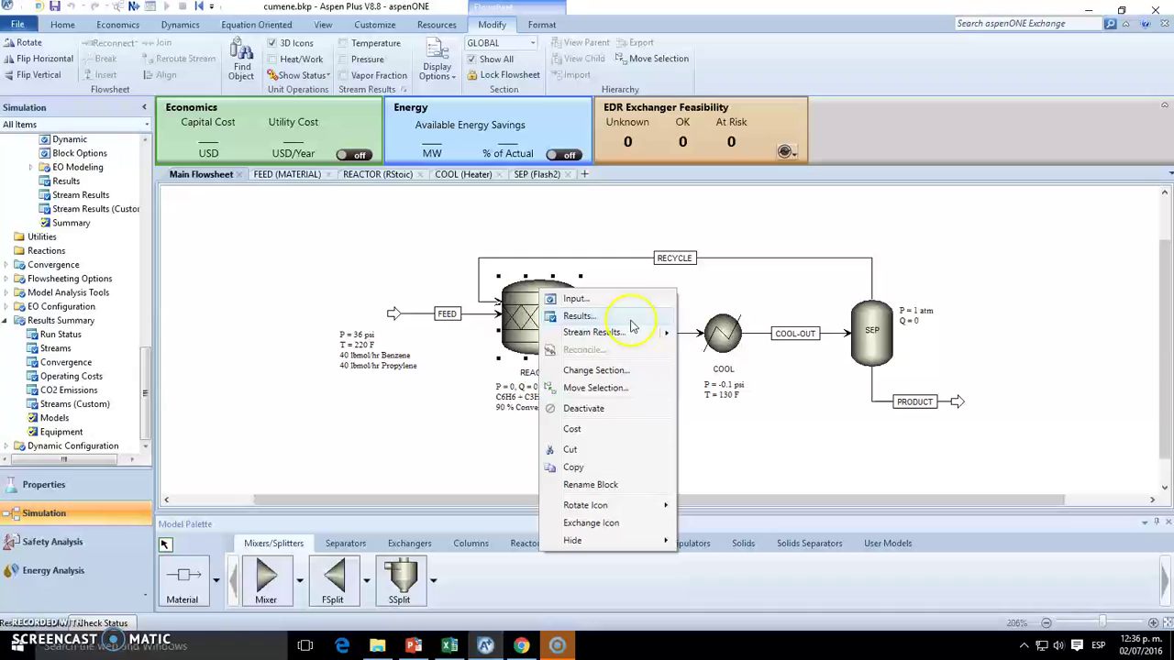
click(630, 321)
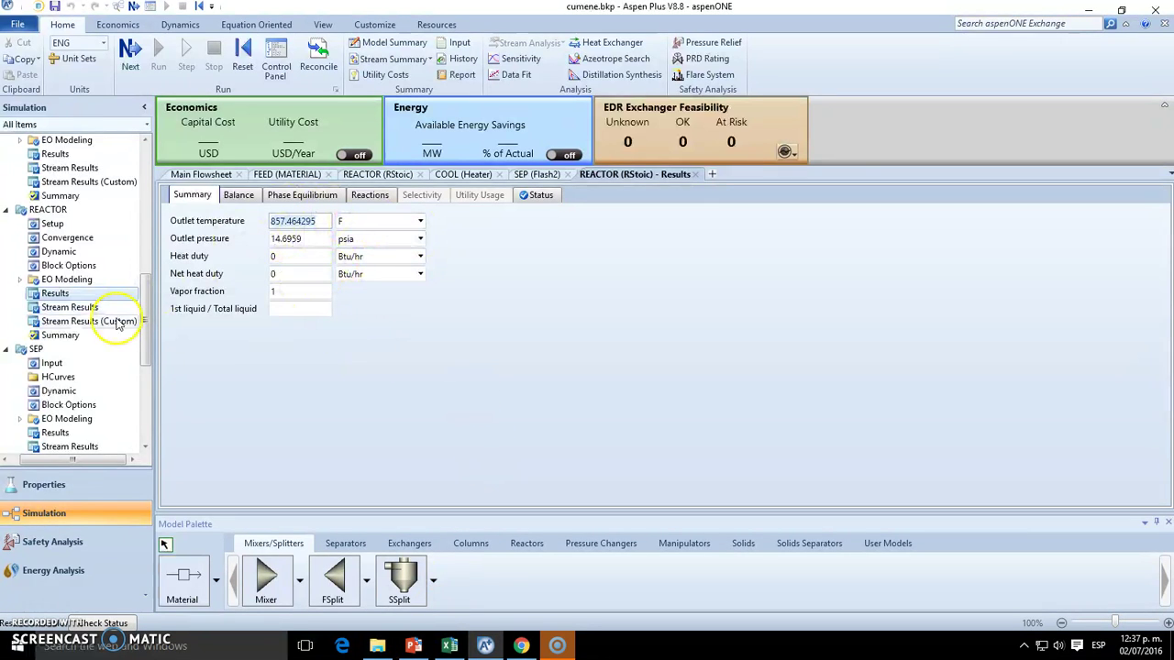
click(229, 176)
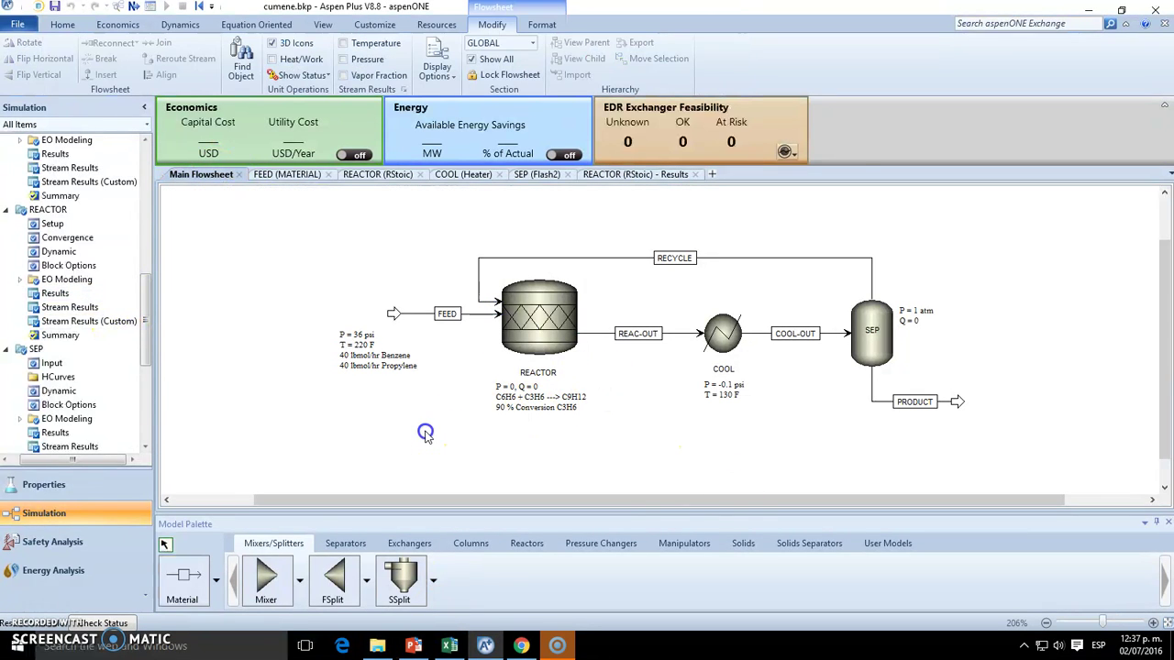
Step: Open the REAC-OUT stream results and review its BENZENE, PROPYLEN and CUMENE flows
right_click(597, 336)
click(639, 57)
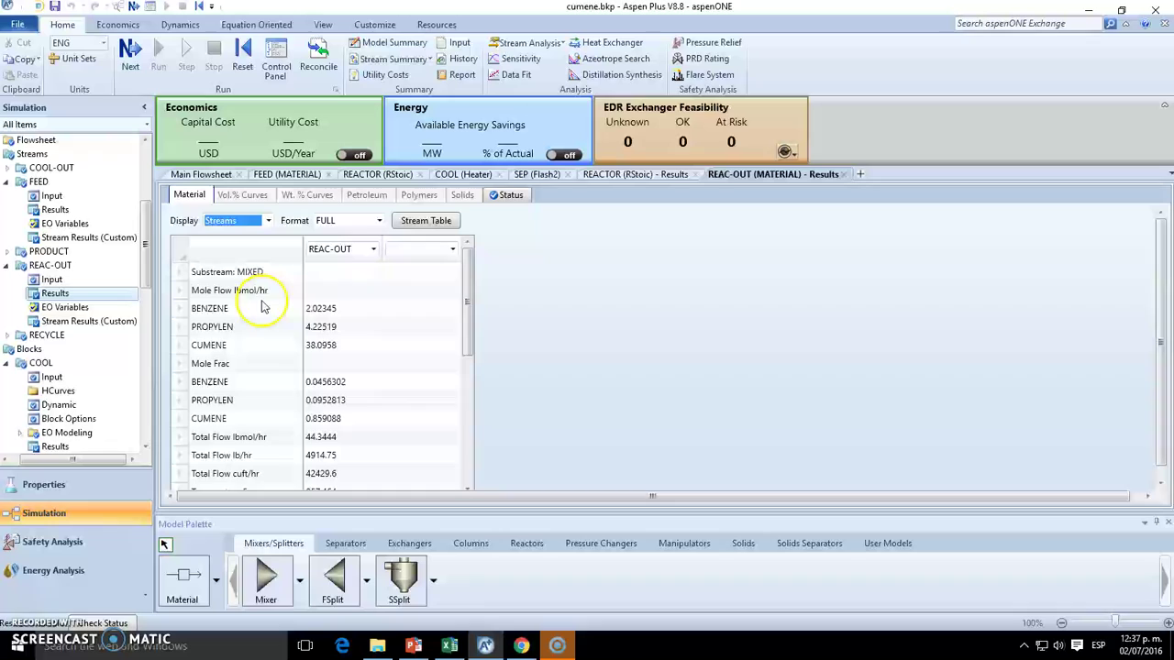
click(332, 310)
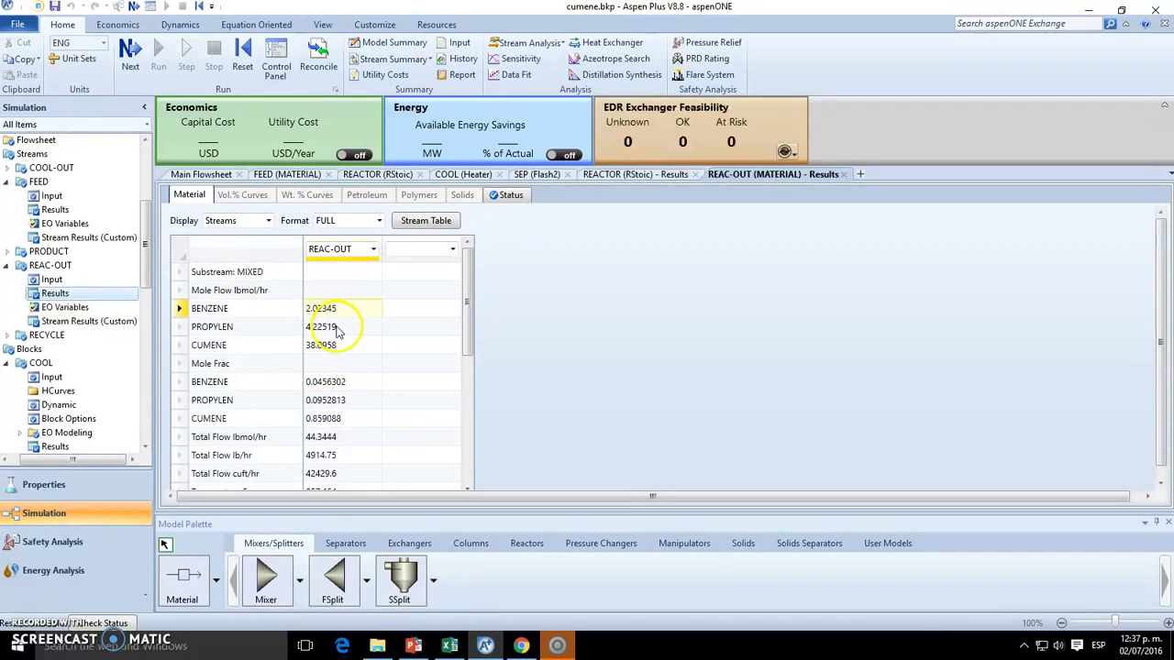
click(334, 327)
click(353, 310)
click(345, 330)
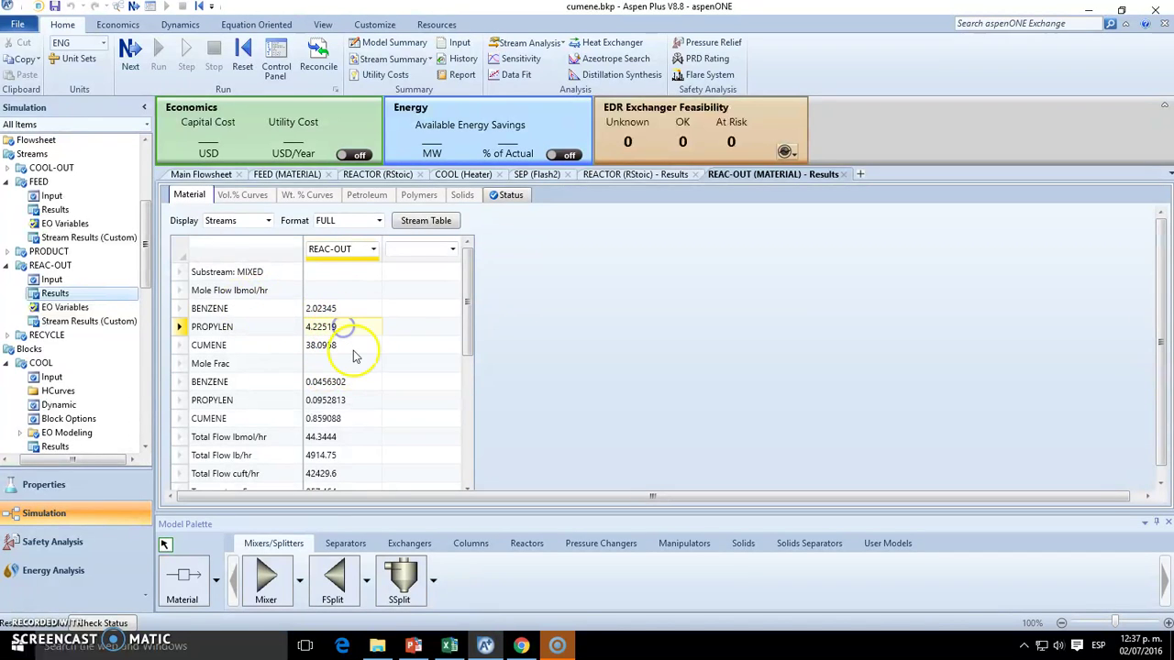
click(341, 345)
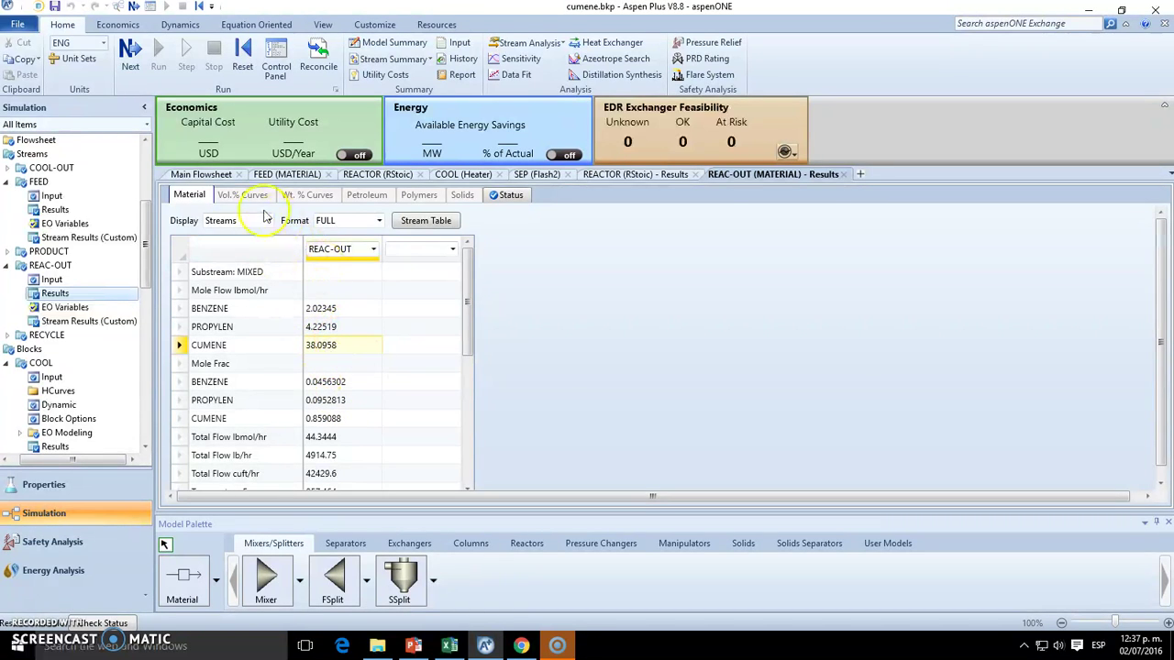
click(200, 174)
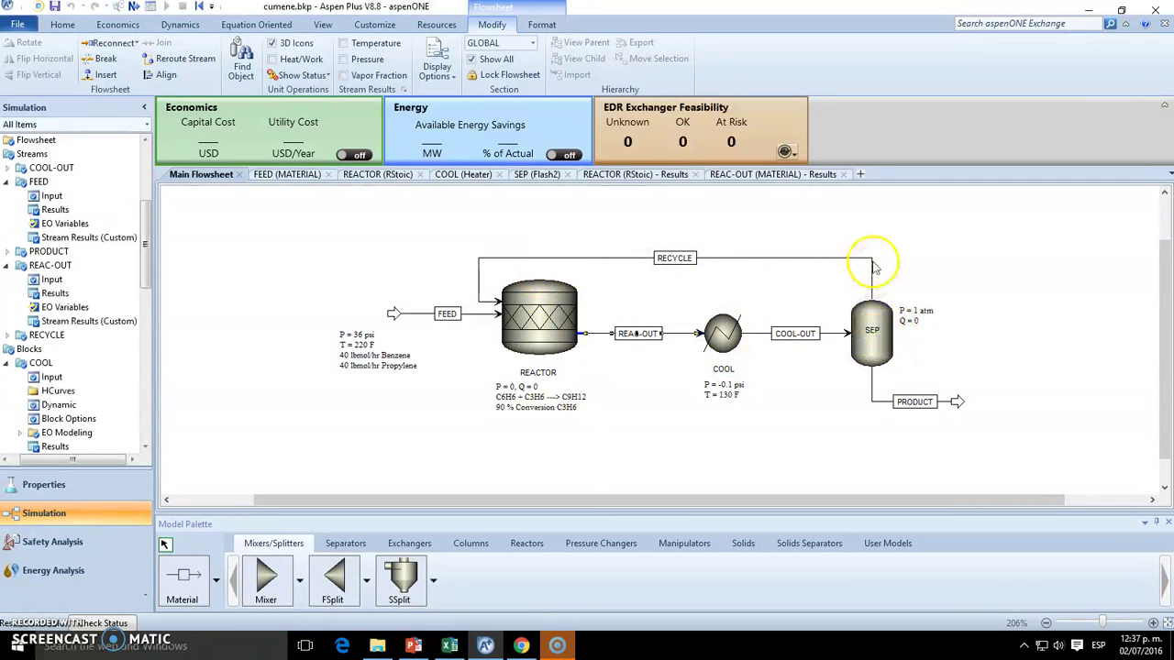
Step: Compare REAC-OUT cumene mole fraction 0.859088 against the FEED stream specification
click(796, 174)
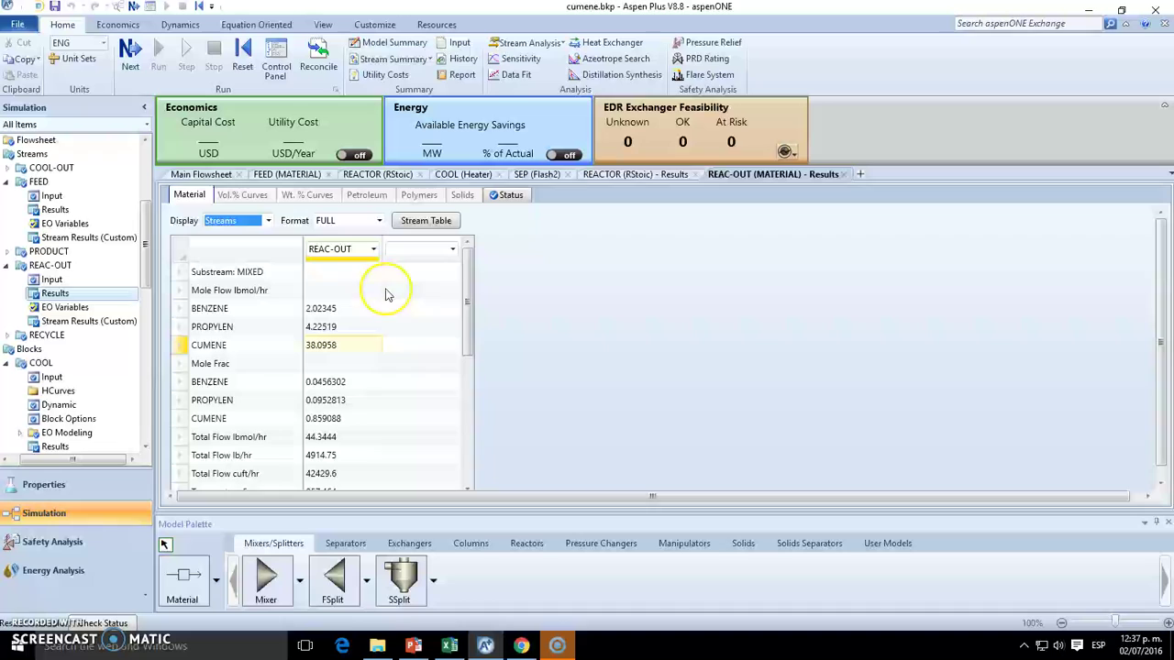
click(201, 174)
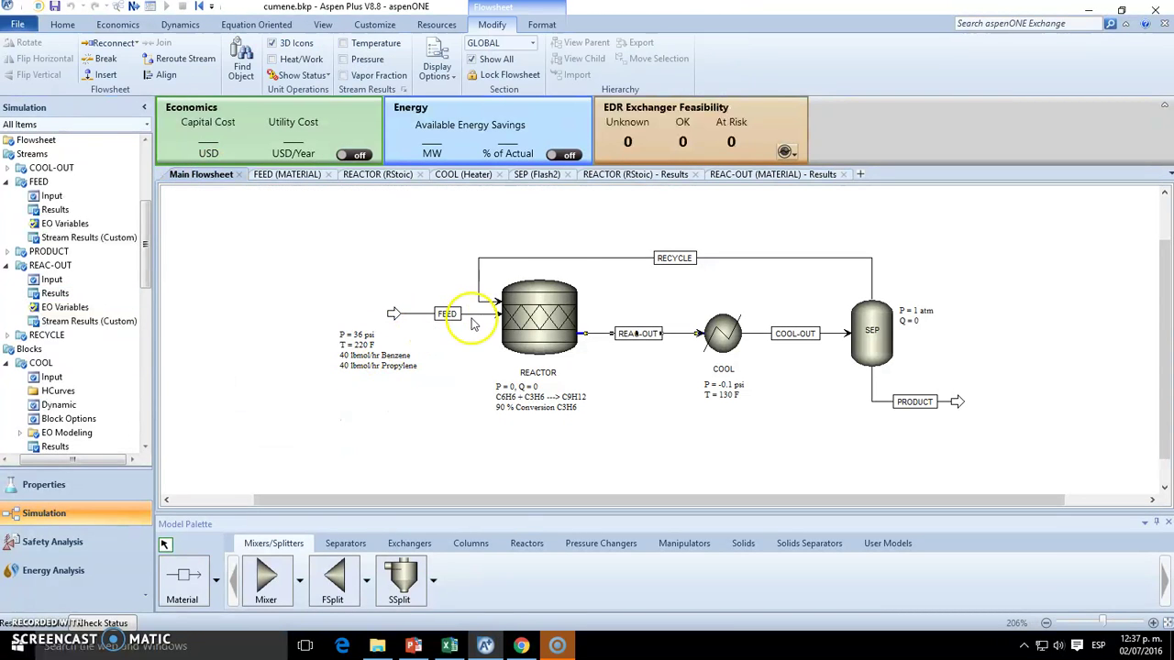
click(291, 174)
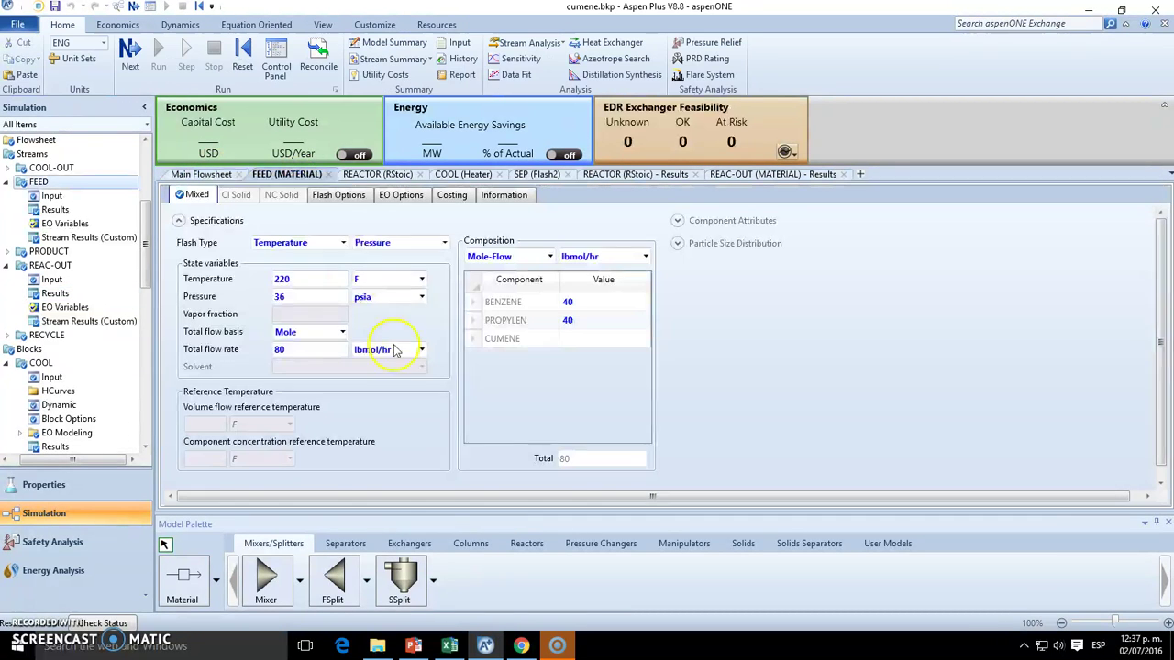
click(201, 174)
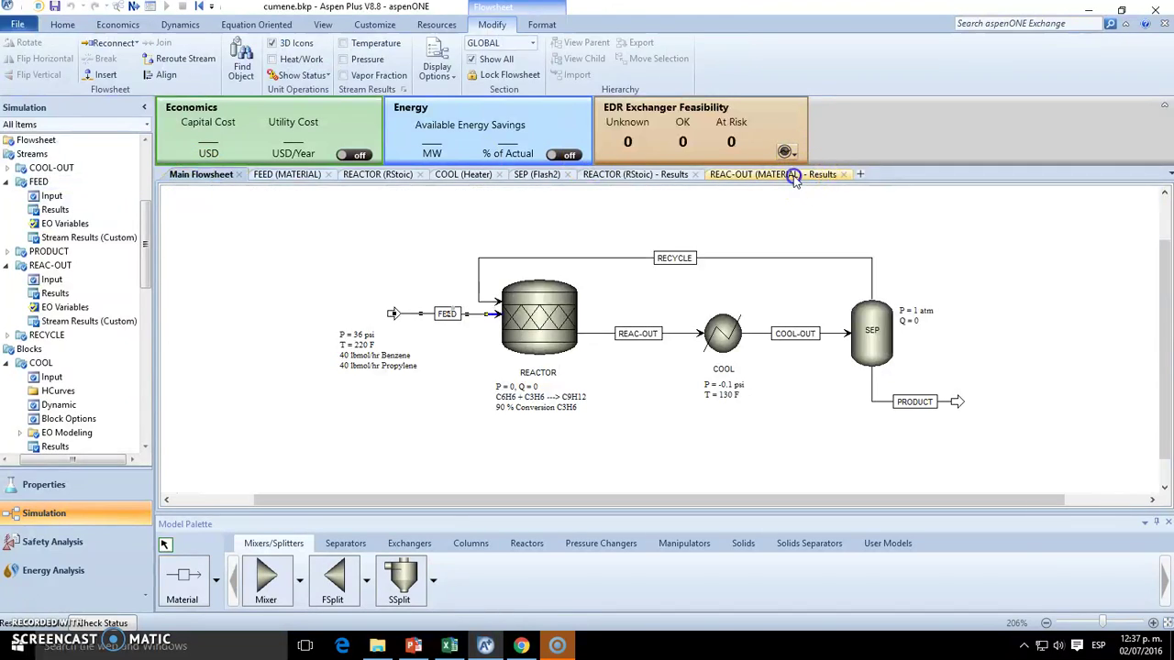
click(789, 175)
click(344, 351)
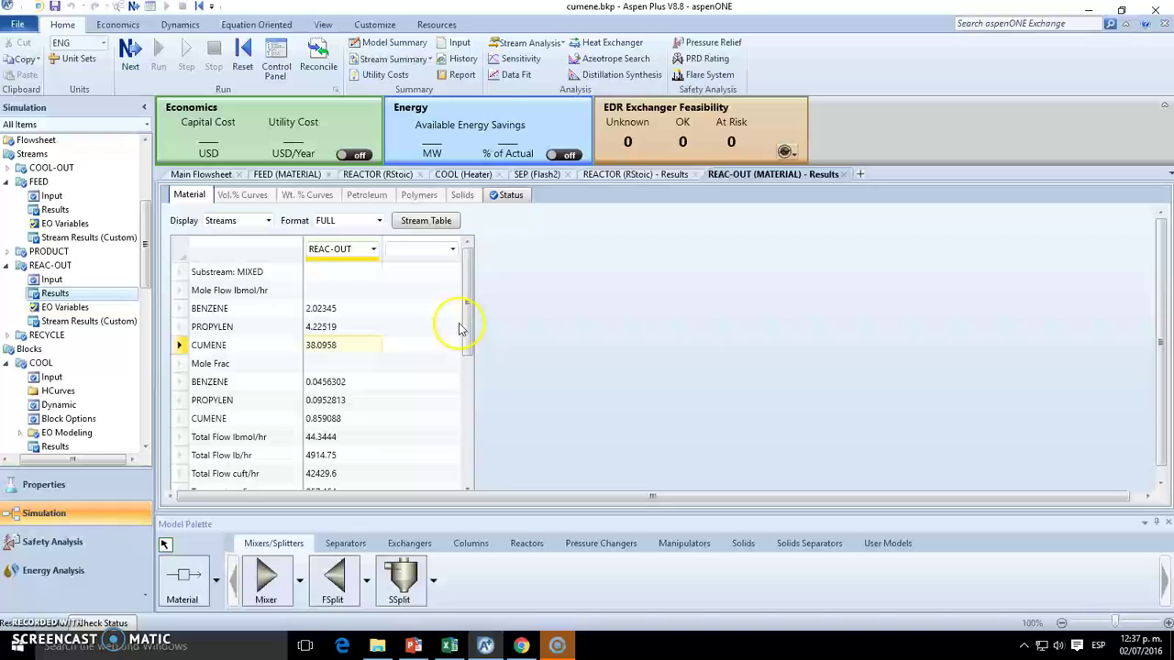
drag(472, 312, 473, 378)
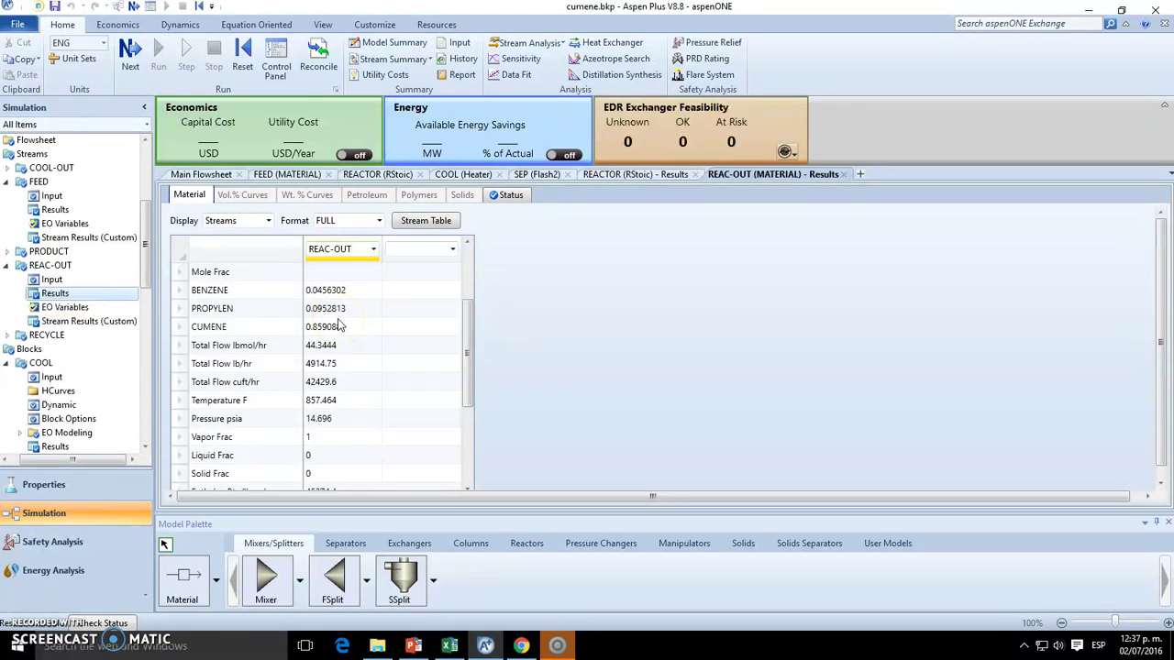
click(212, 176)
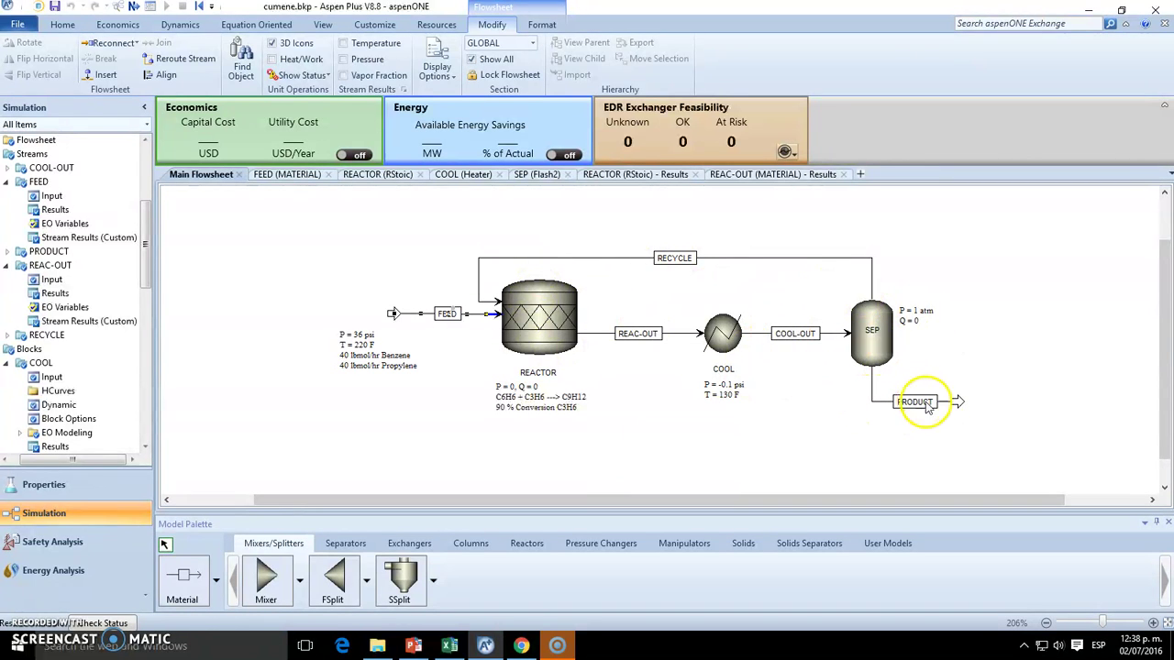
Step: Review the COOL heater results, showing -2501421.5 Btu/hr duty, then return to the flowsheet
click(856, 433)
right_click(724, 344)
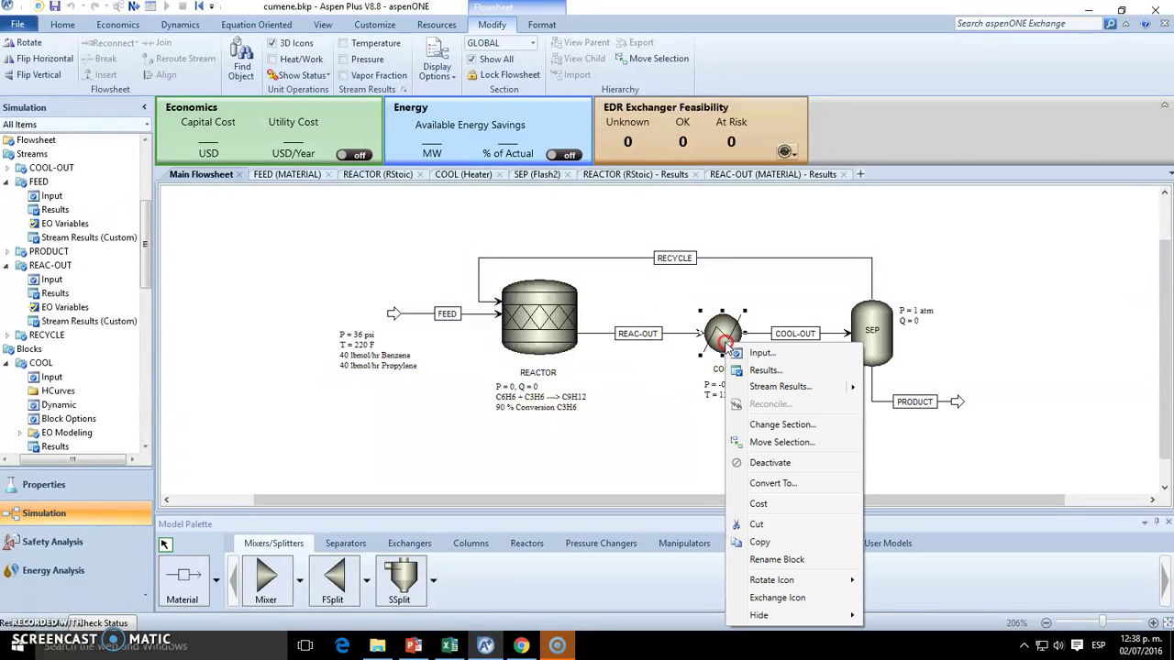
click(763, 370)
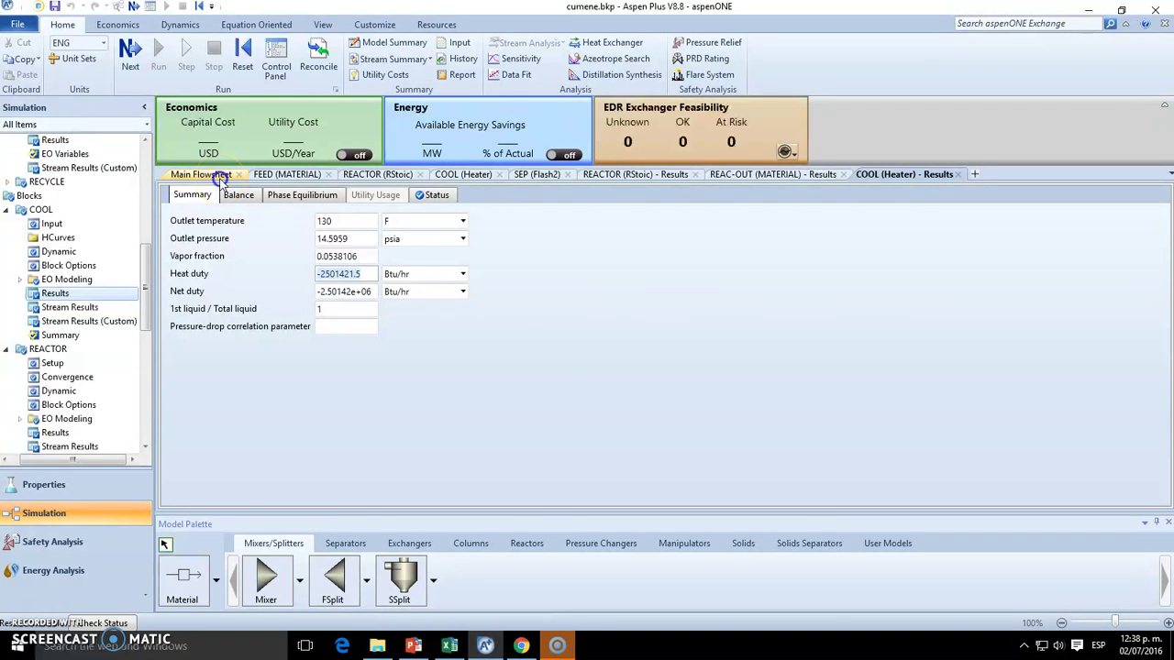
click(220, 177)
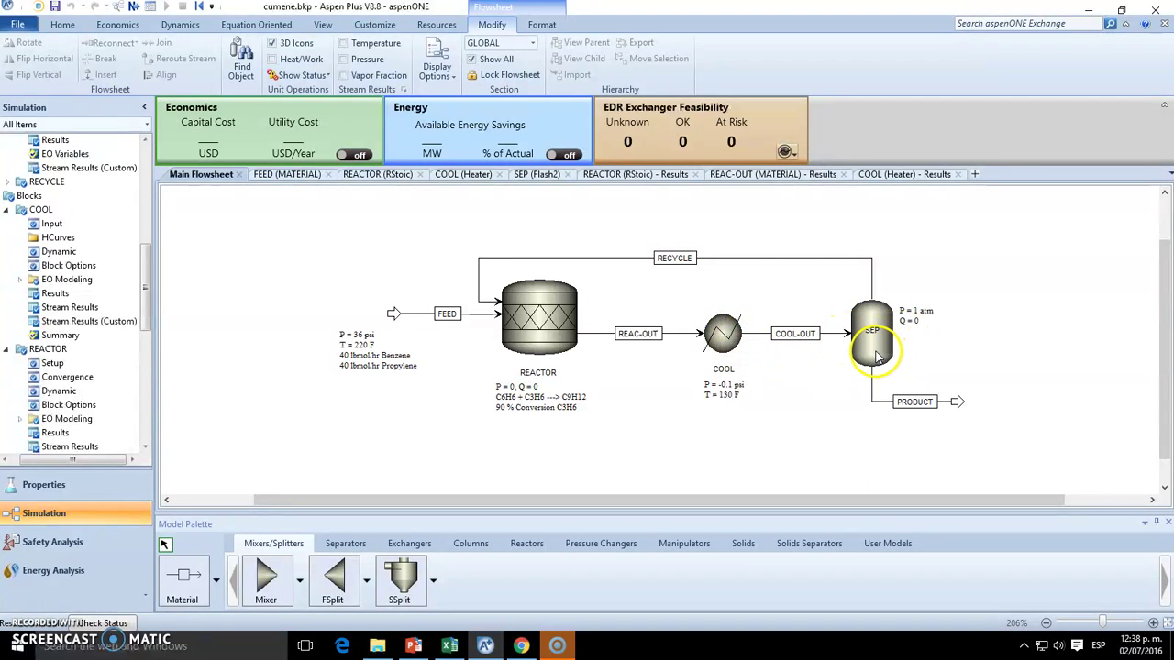
Step: Inspect the SEP separator results: outlet temperature, outlet pressure and duty values
right_click(863, 354)
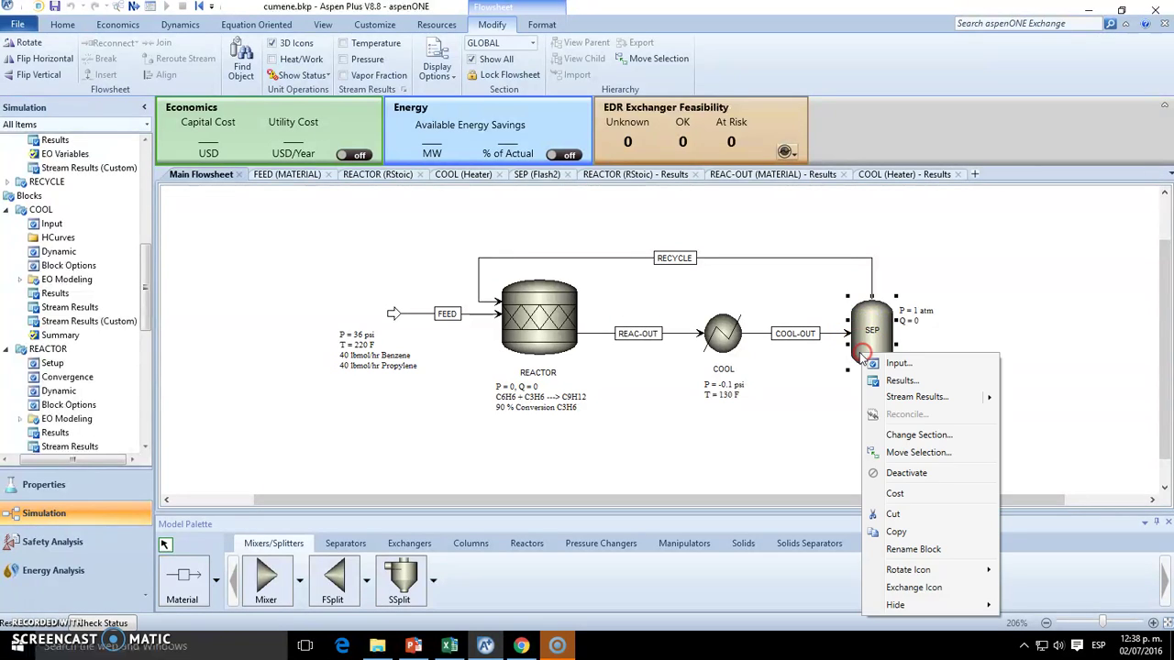
click(883, 380)
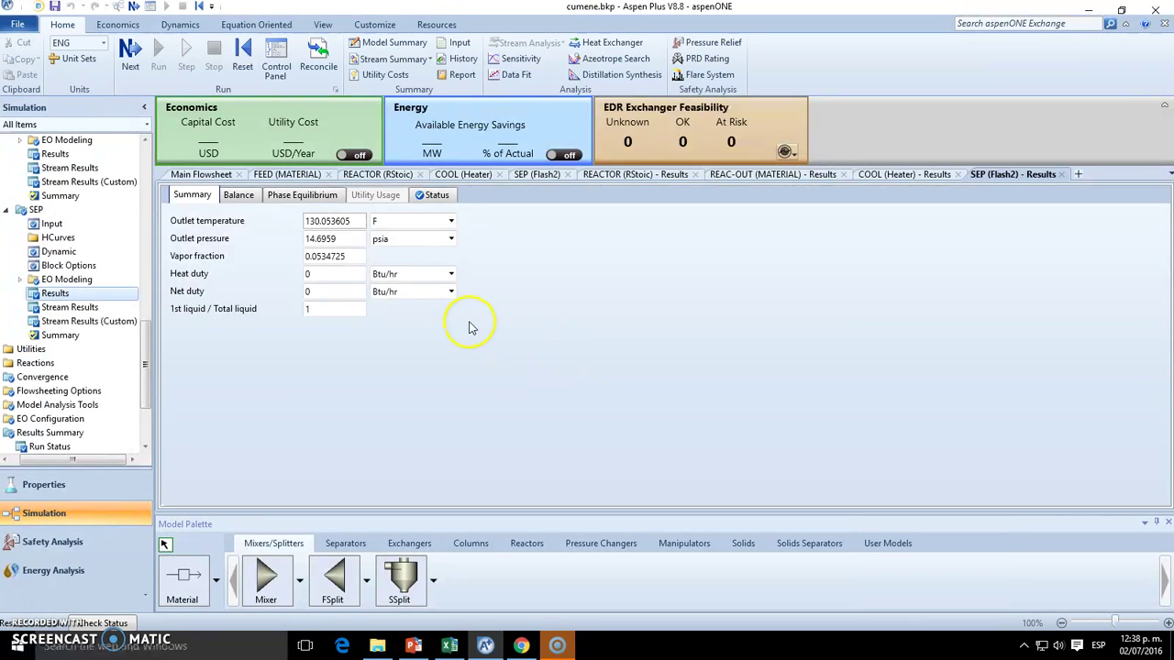
click(341, 221)
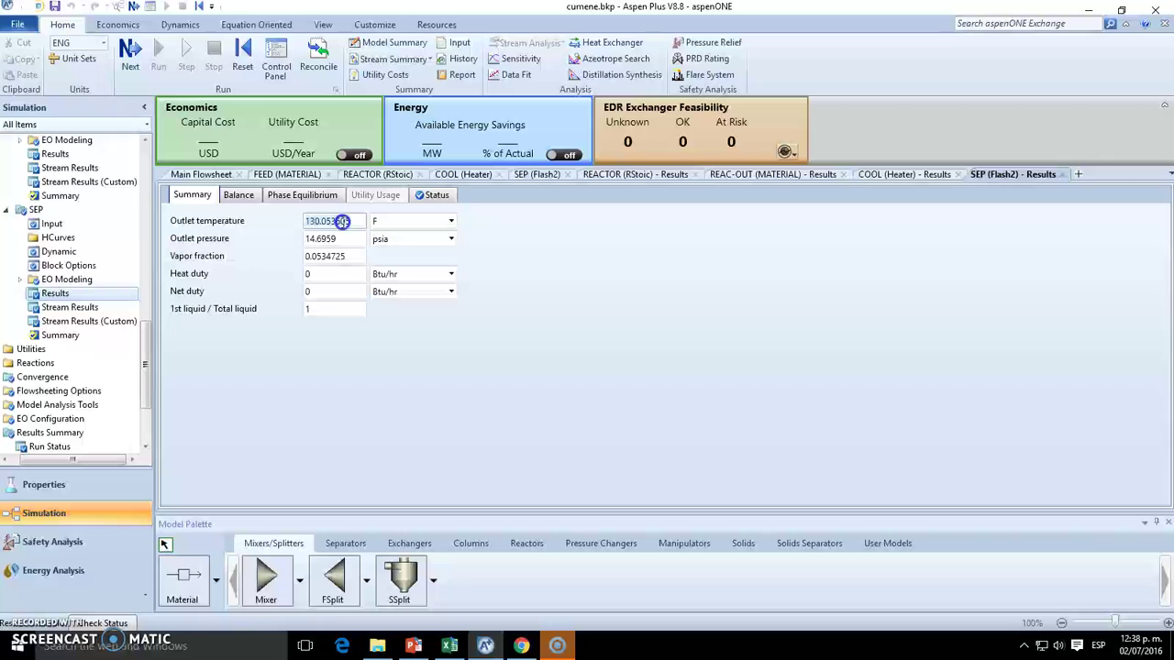
click(341, 239)
click(457, 345)
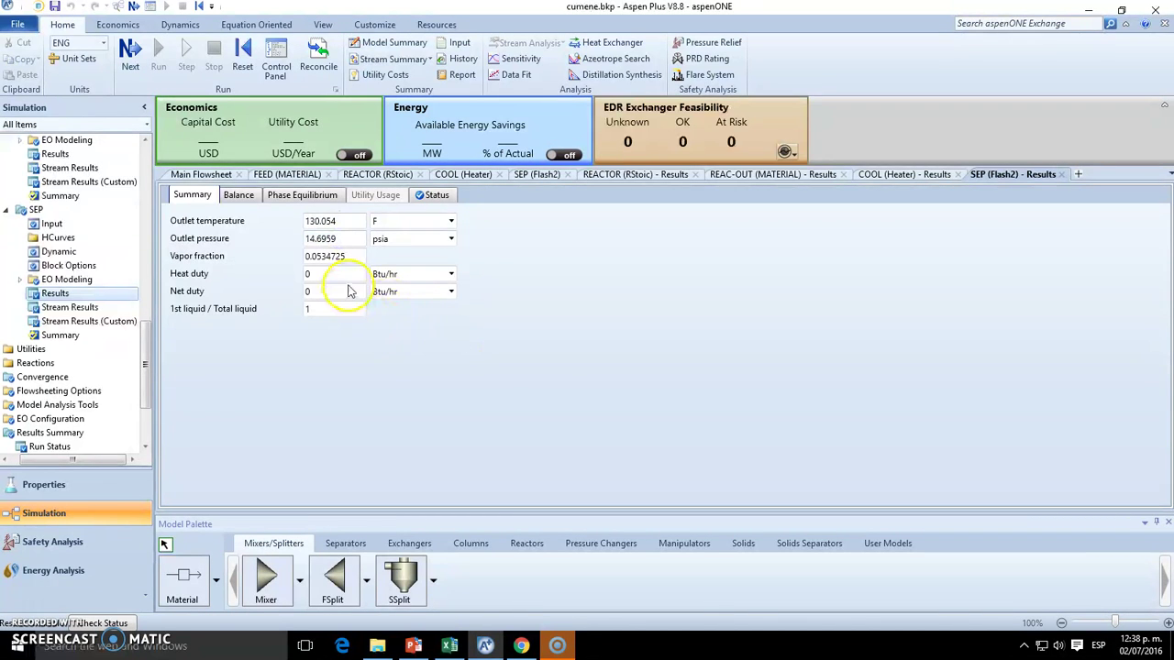
click(209, 176)
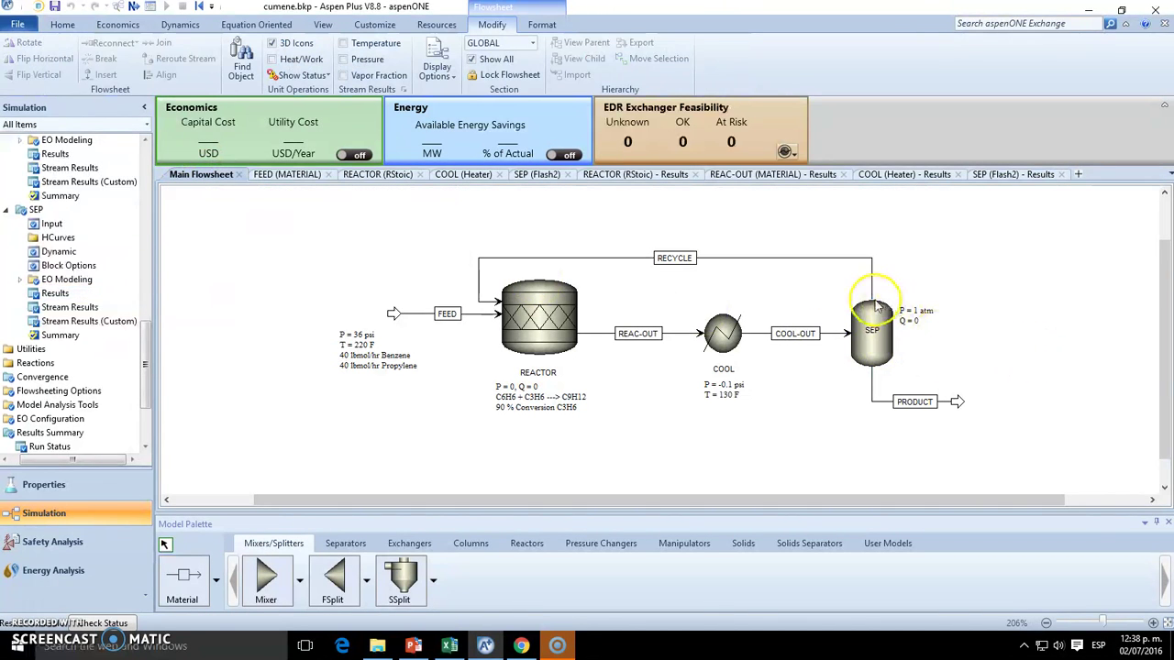
Step: Check RECYCLE stream results (2.37116 lbmol/hr, 130.054 F, all vapor) alongside COOL results
right_click(872, 264)
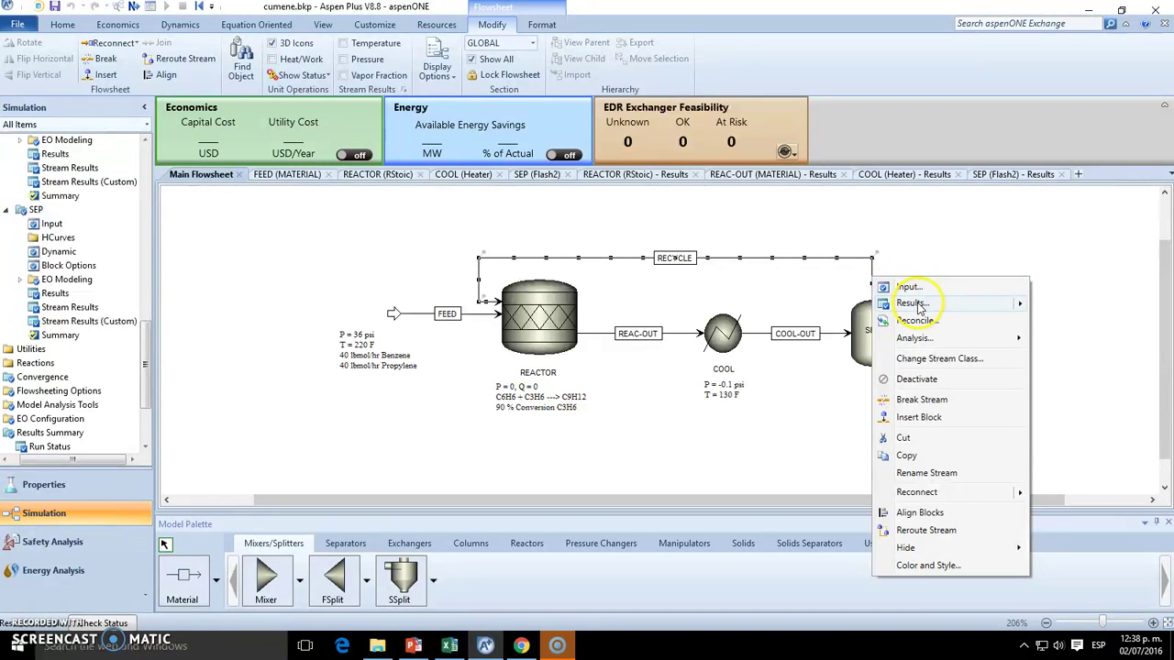
key(Escape)
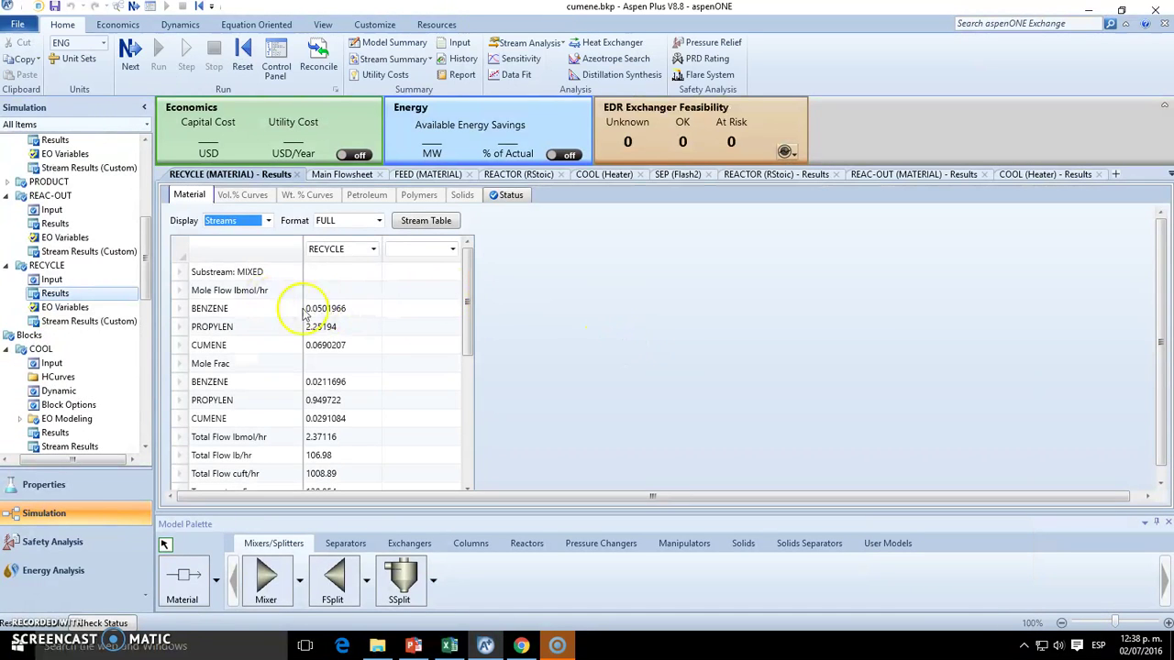
drag(466, 309, 468, 334)
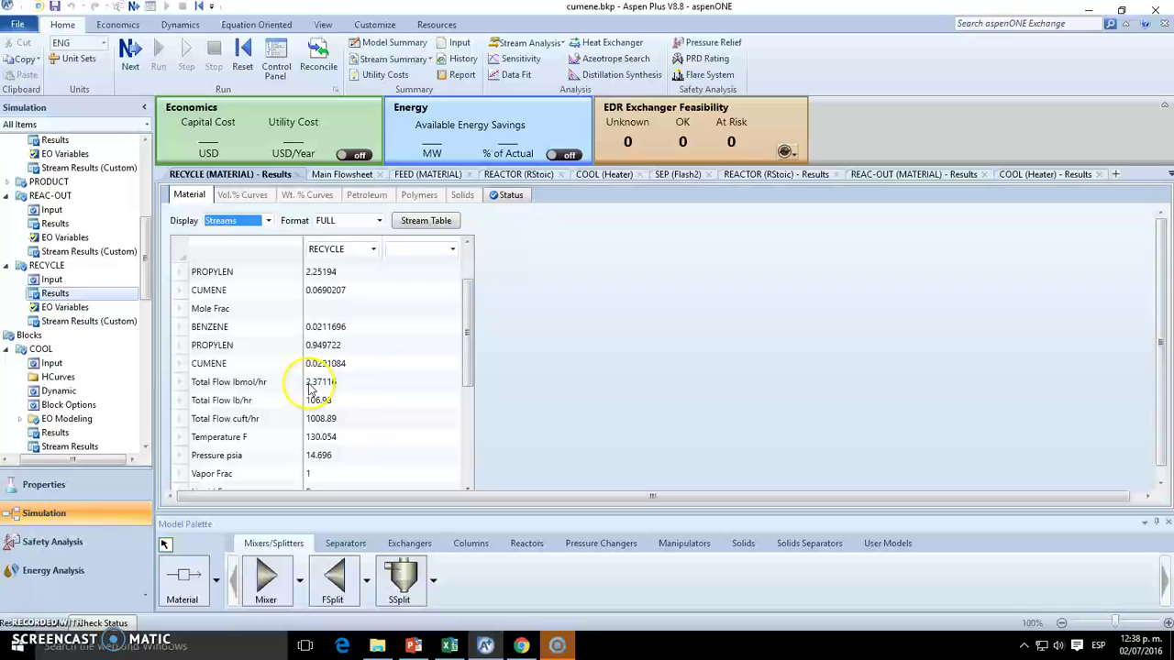
click(347, 389)
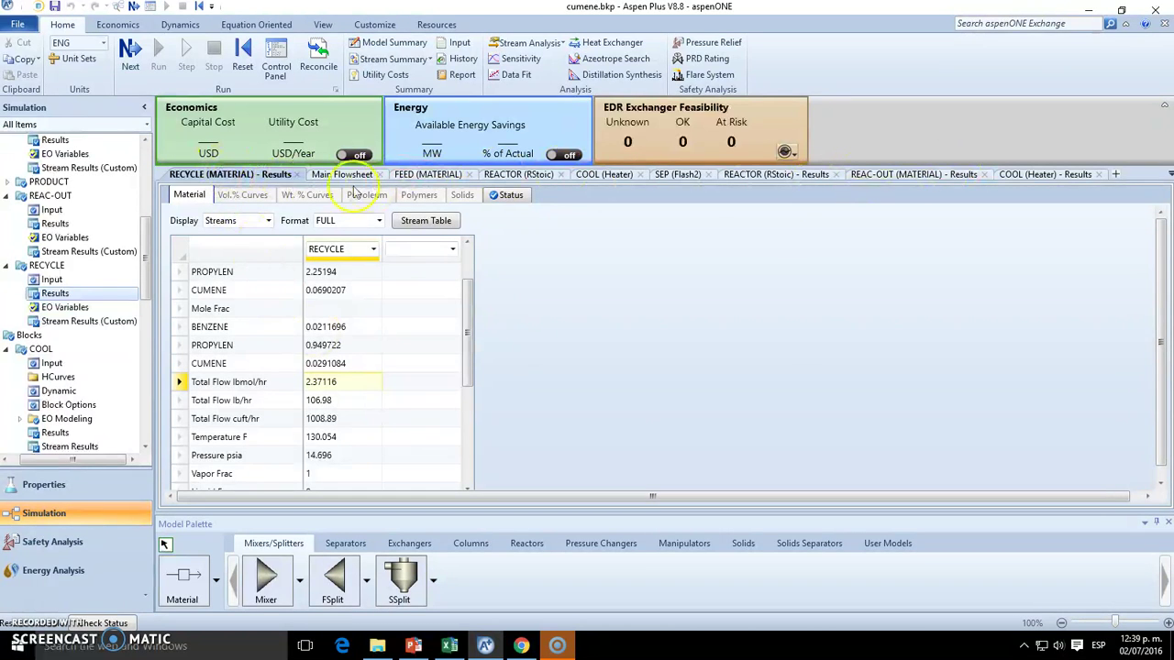
click(1013, 174)
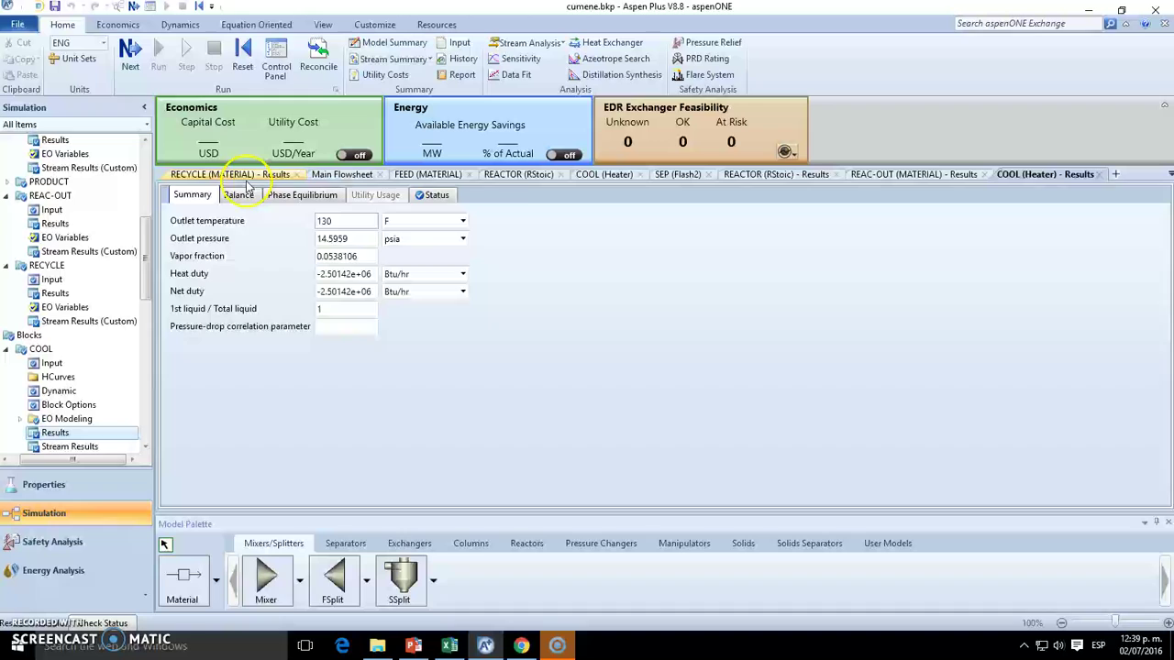
click(226, 176)
click(342, 174)
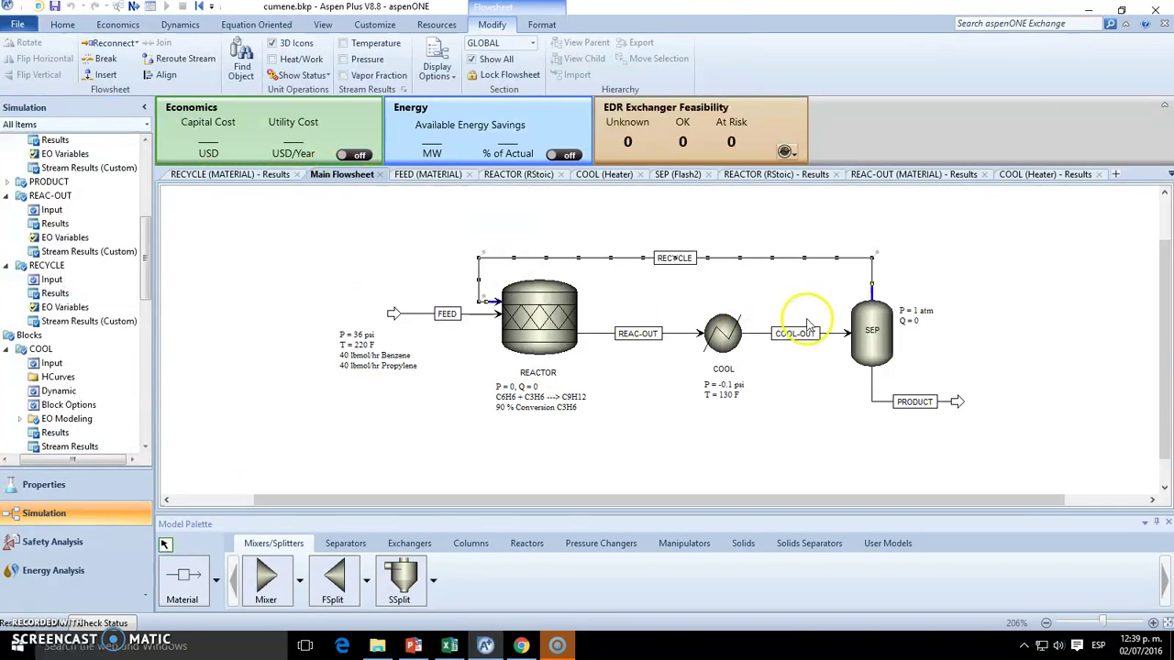
Step: Review PRODUCT stream results: cumene 0.905977 mole fraction, total flow 41.9732 lbmol/hr
click(914, 401)
right_click(914, 402)
mouse_move(958, 121)
click(1004, 120)
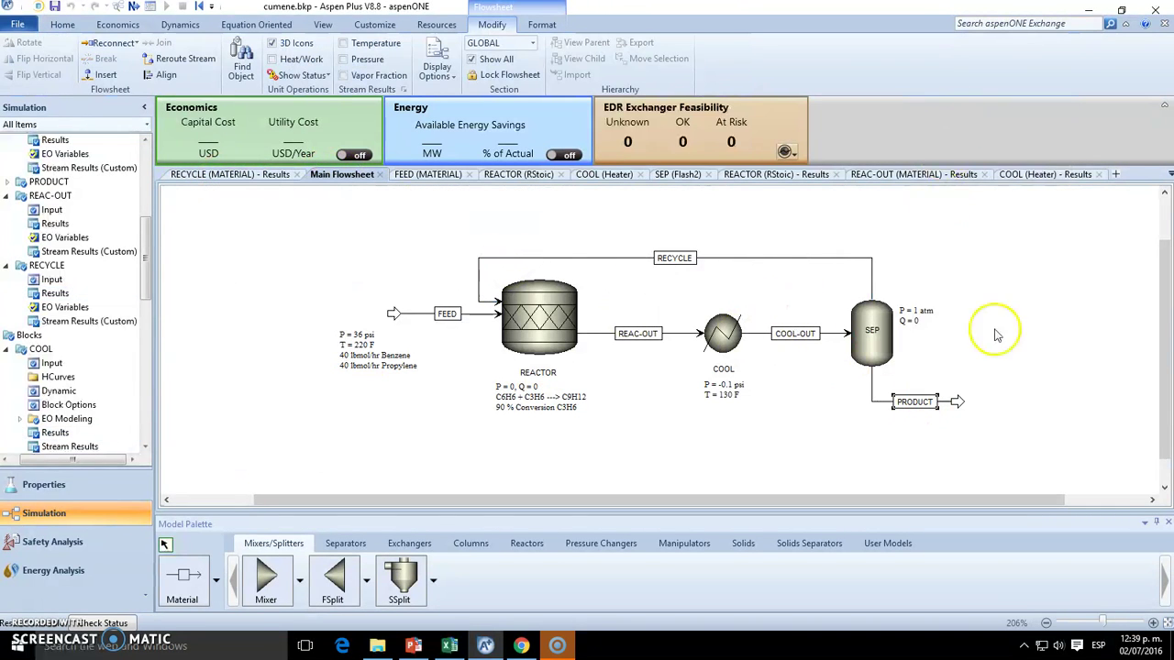
drag(465, 309, 471, 368)
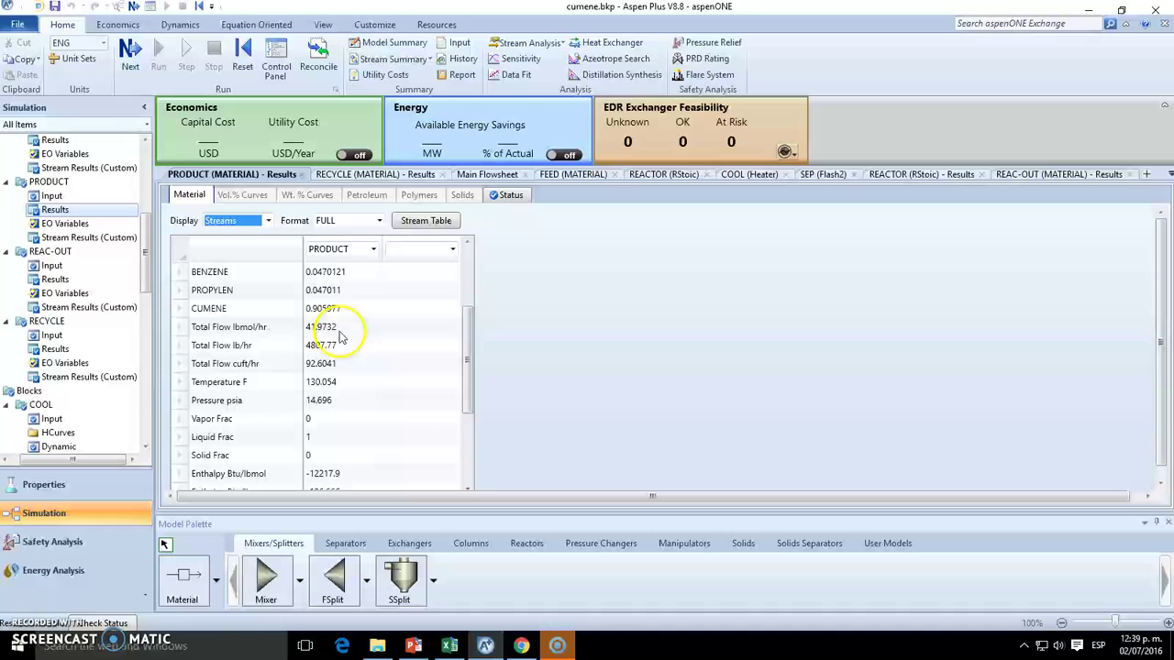
click(337, 328)
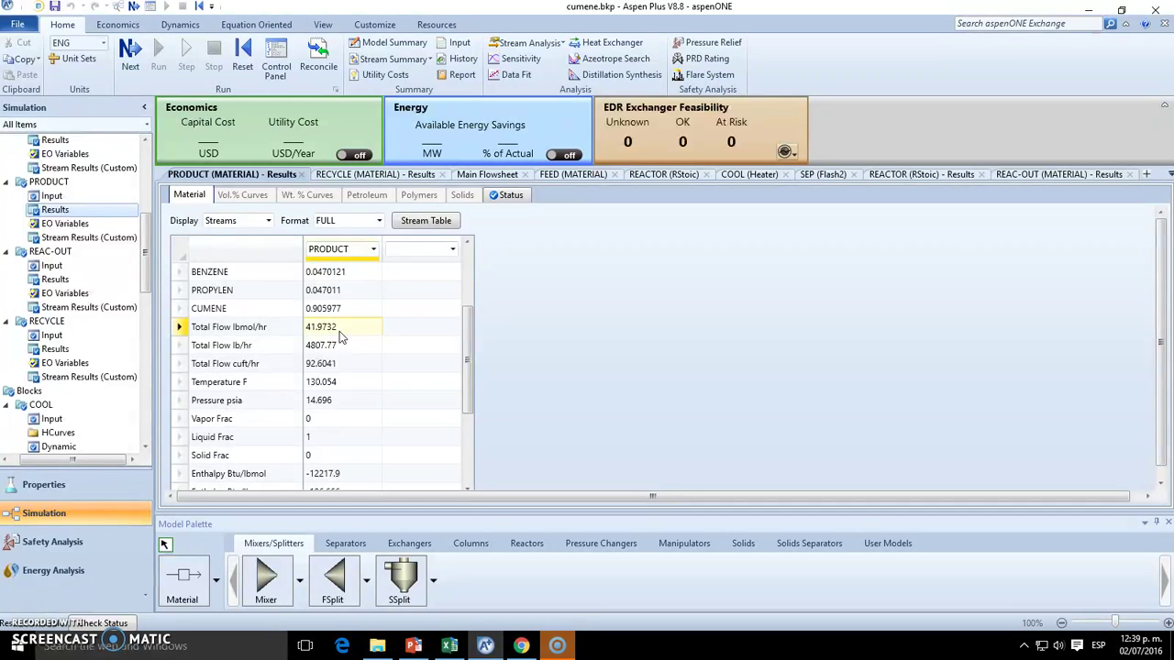
scroll(335, 326, down, 1)
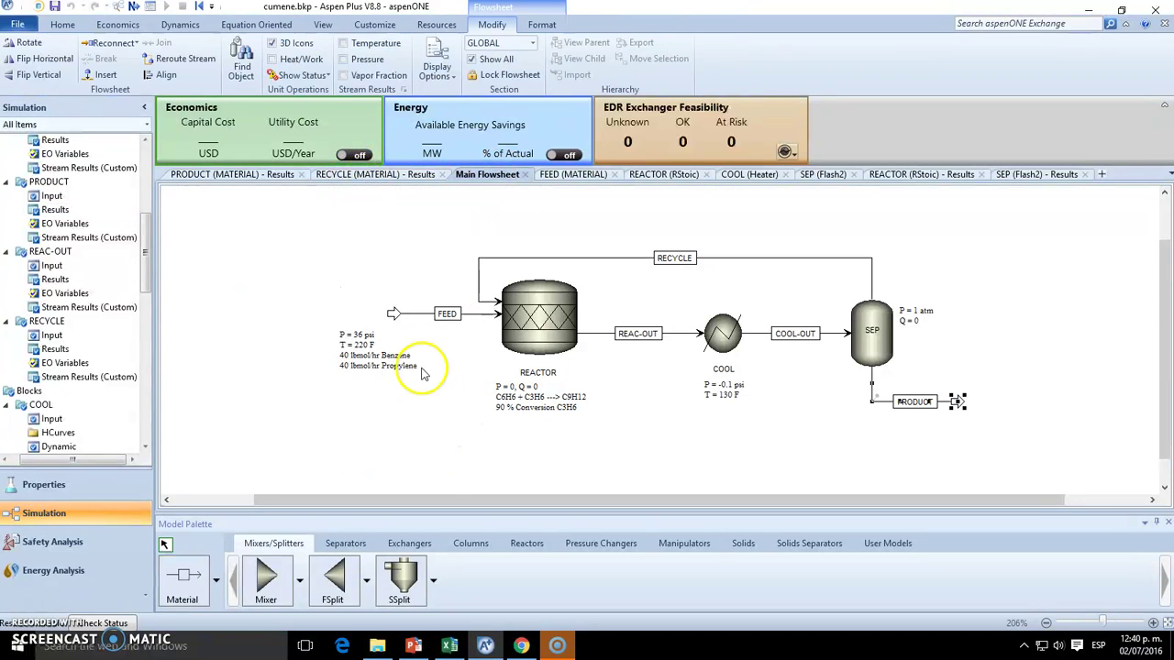
click(487, 175)
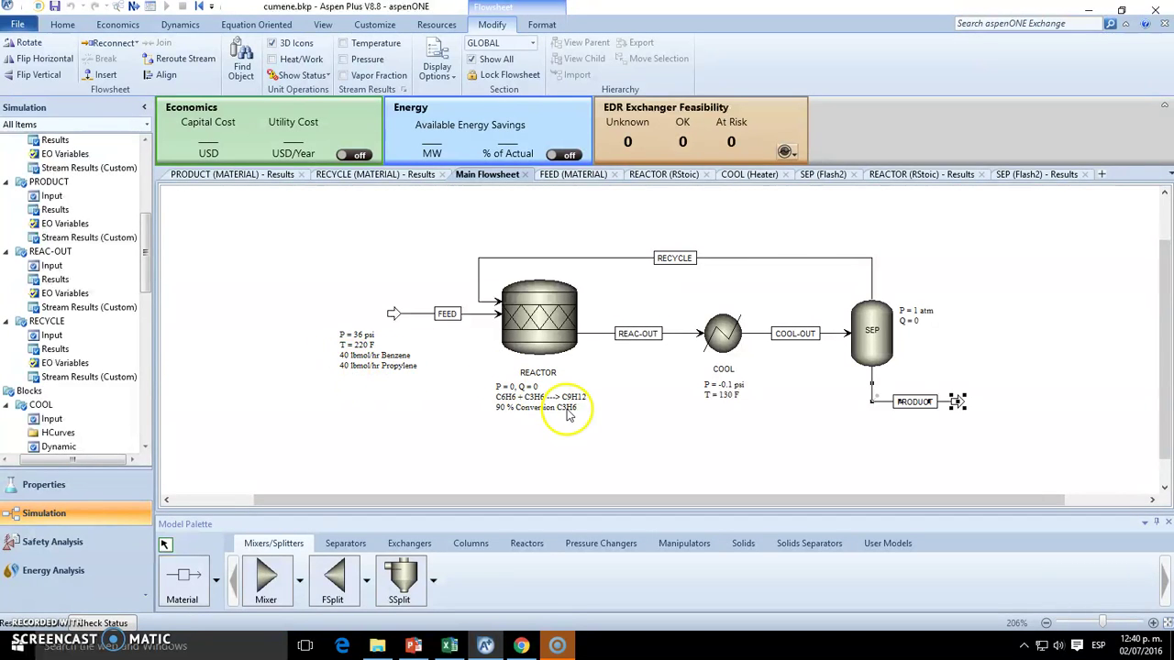
click(933, 452)
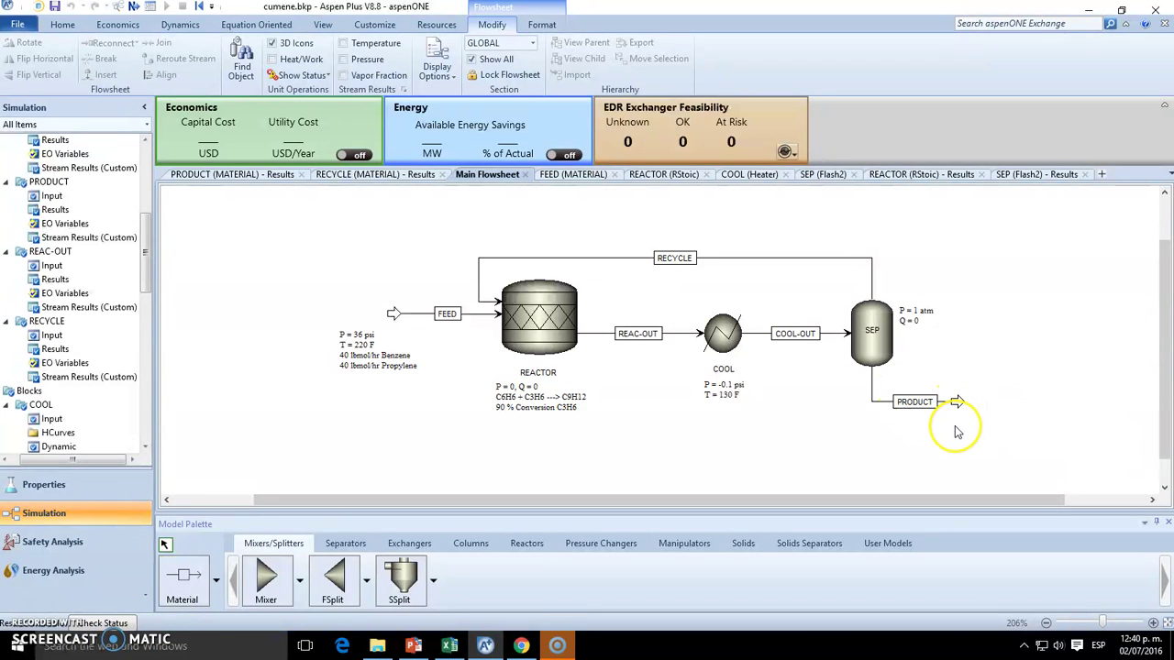
Step: Close the REACTOR and SEP results and the SEP, COOL and REACTOR input forms
click(936, 404)
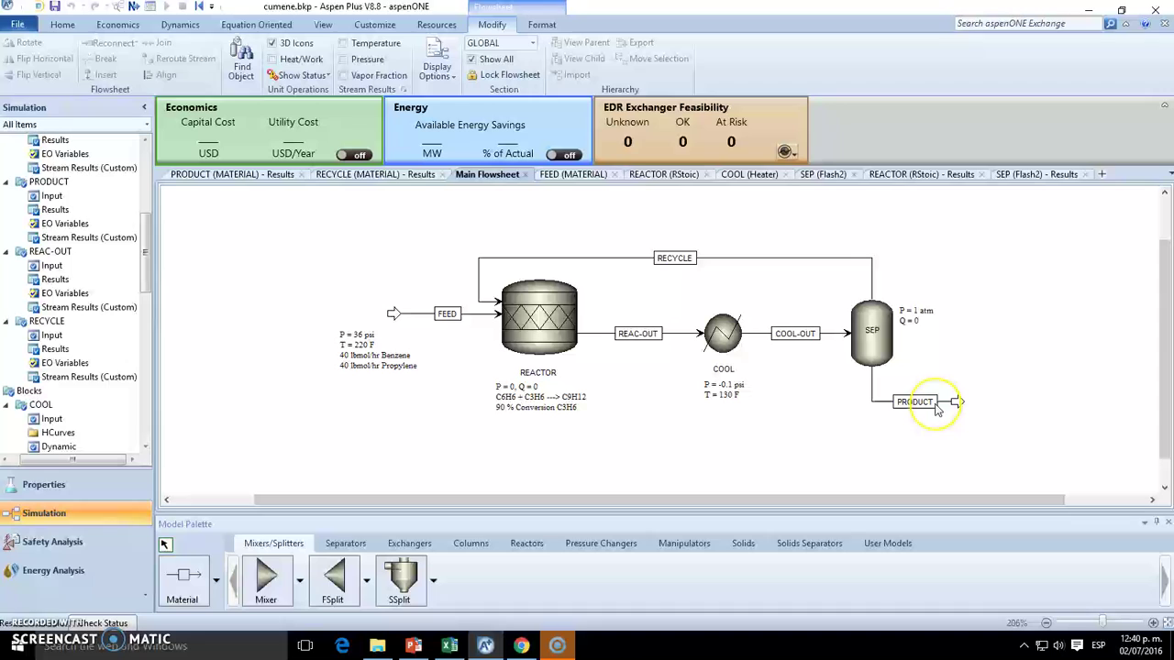
click(910, 174)
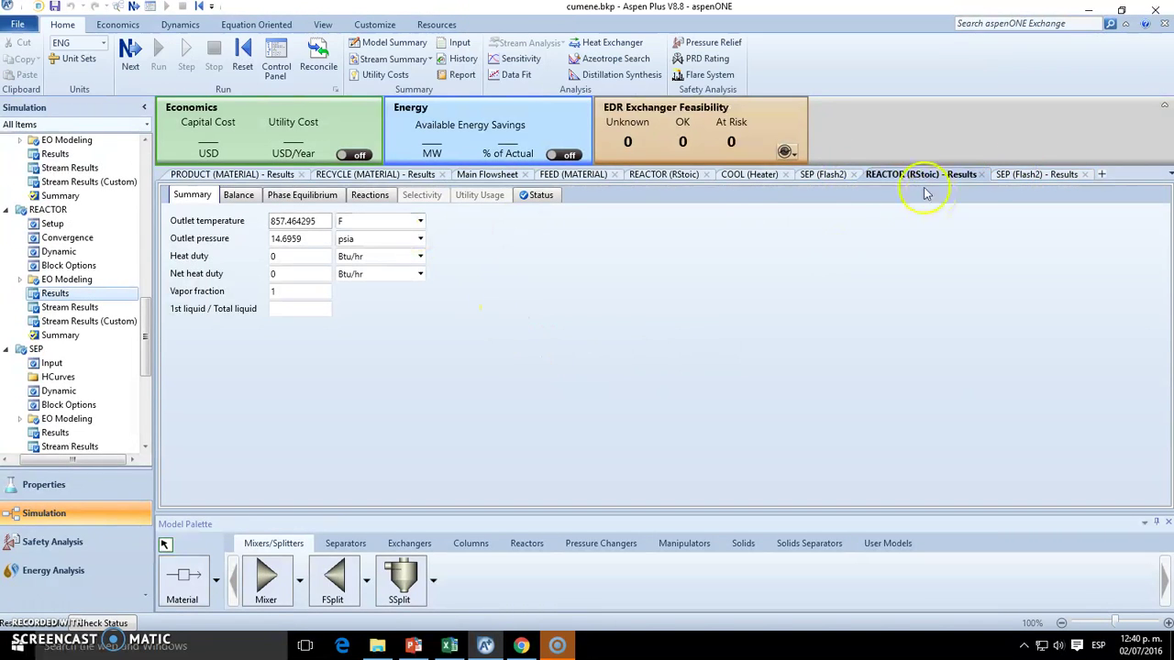
click(982, 174)
click(955, 174)
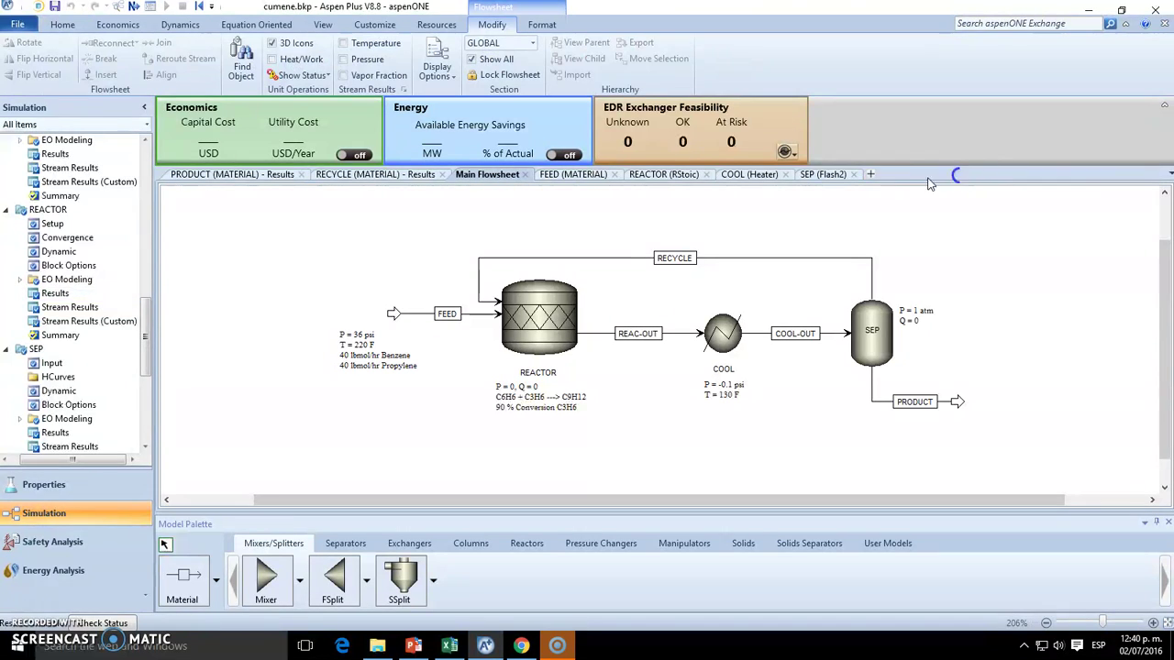
click(852, 175)
click(785, 174)
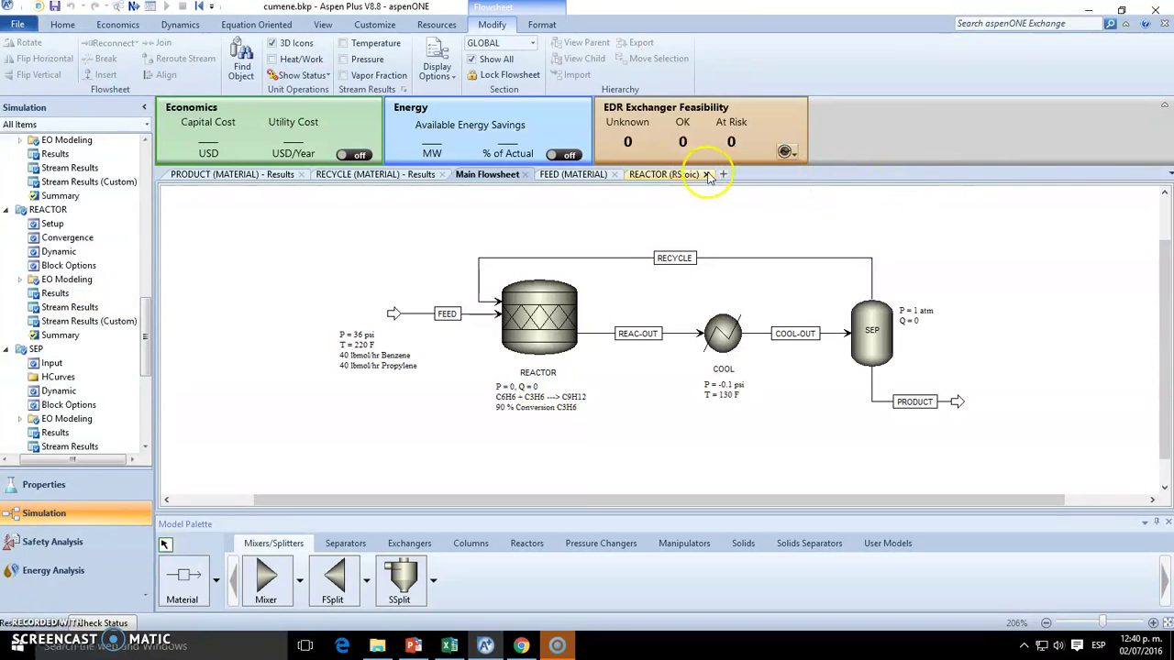
click(706, 174)
Step: Close the FEED, flowsheet, RECYCLE and PRODUCT tabs, then reopen the Main Flowsheet from View
click(612, 174)
click(525, 174)
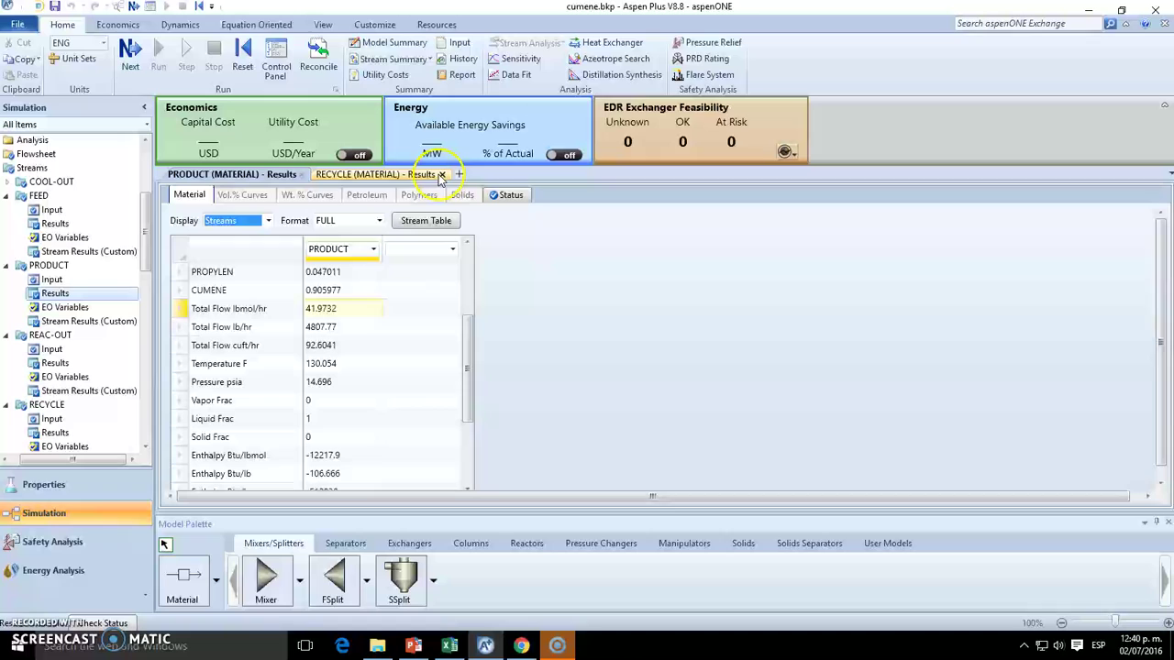
click(441, 174)
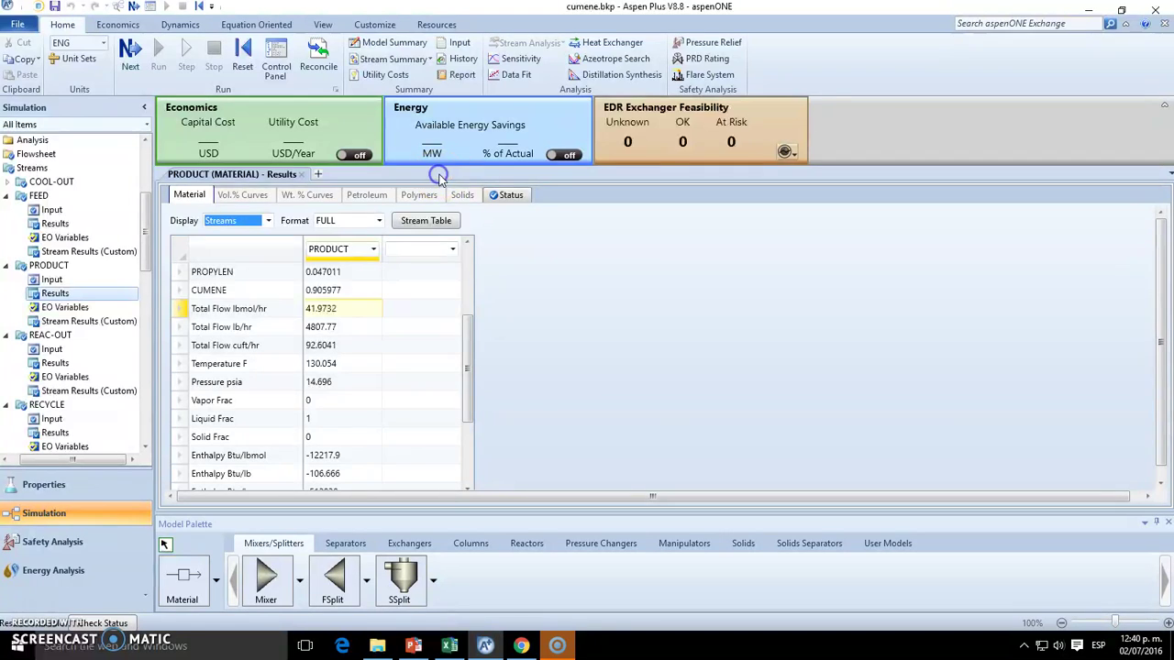
click(302, 174)
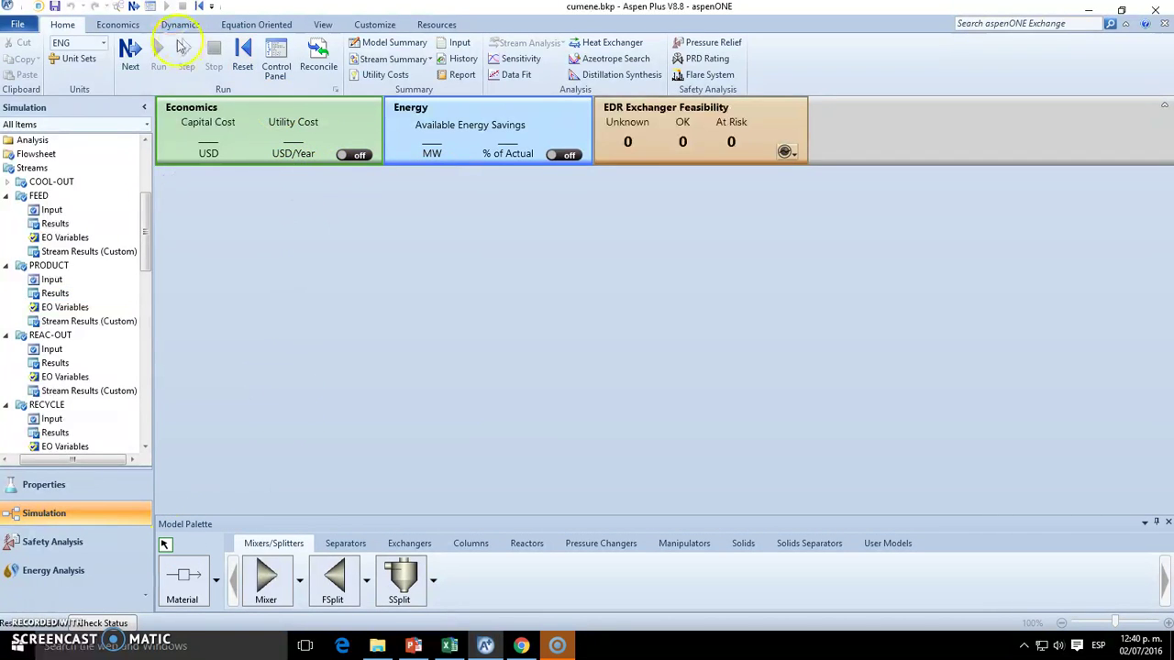
click(323, 24)
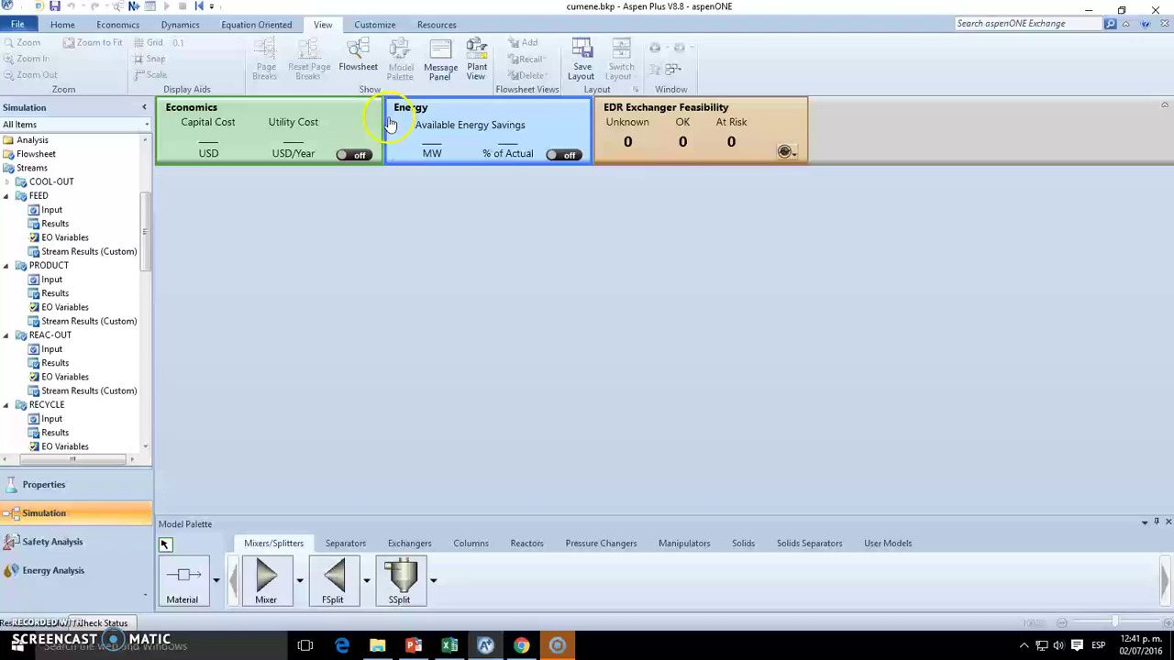
click(359, 57)
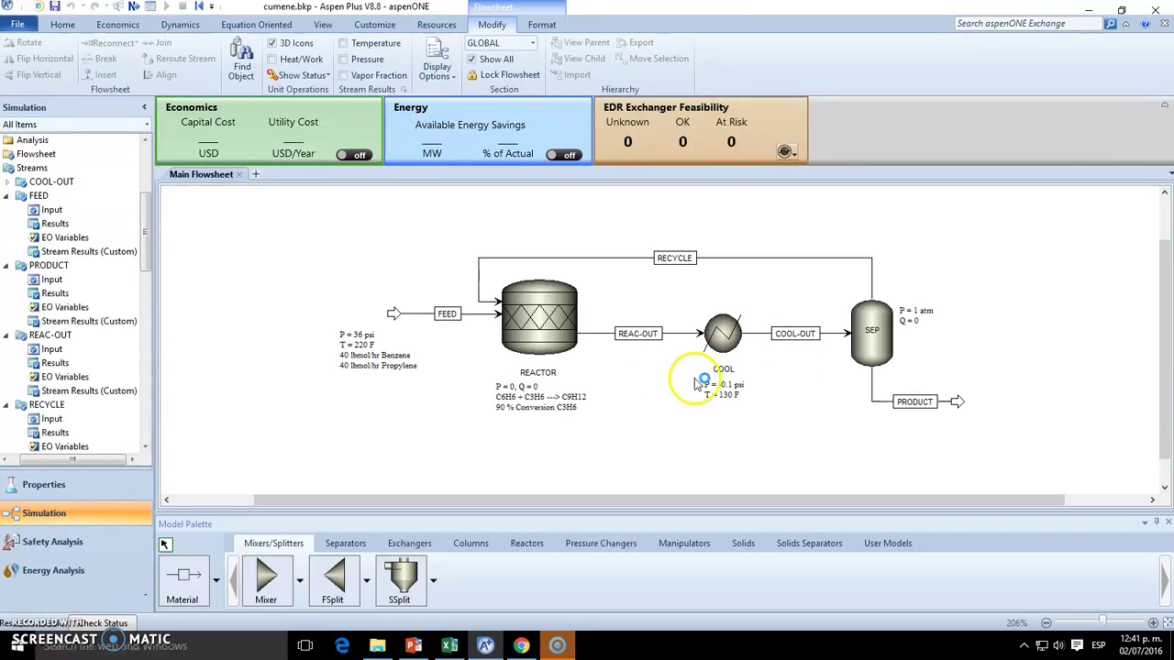
Step: Read the PRODUCT stream's CUMENE mole fraction 0.905977 and PROPYLEN mole fraction
right_click(914, 404)
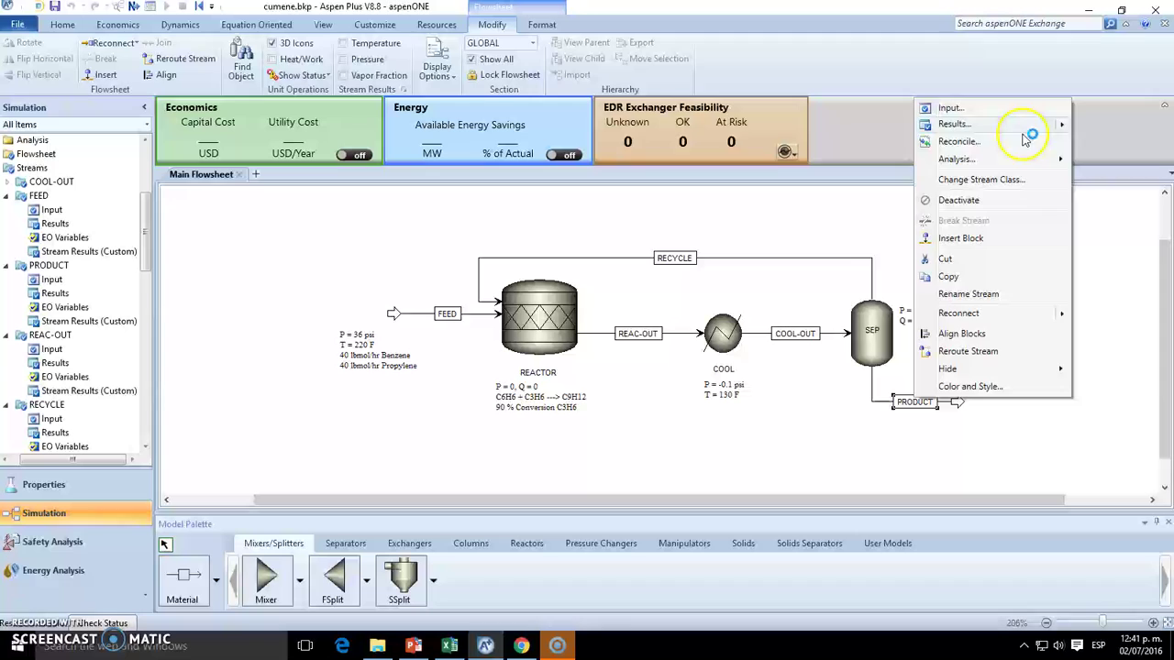
click(954, 124)
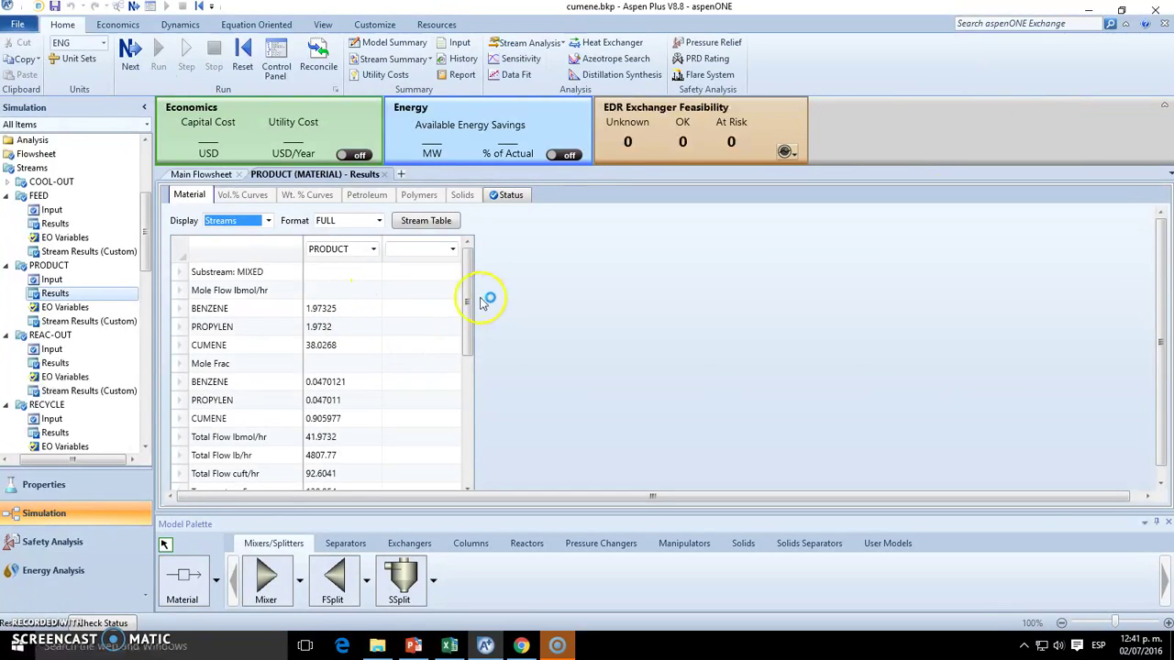
drag(468, 304, 460, 330)
click(345, 385)
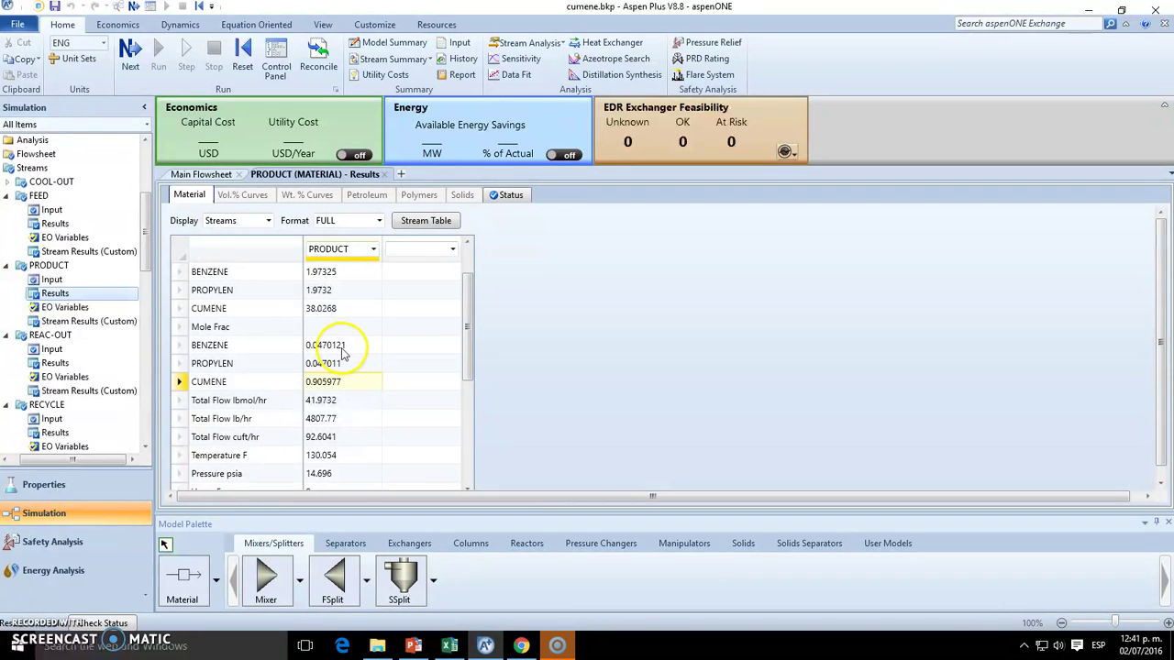
click(357, 364)
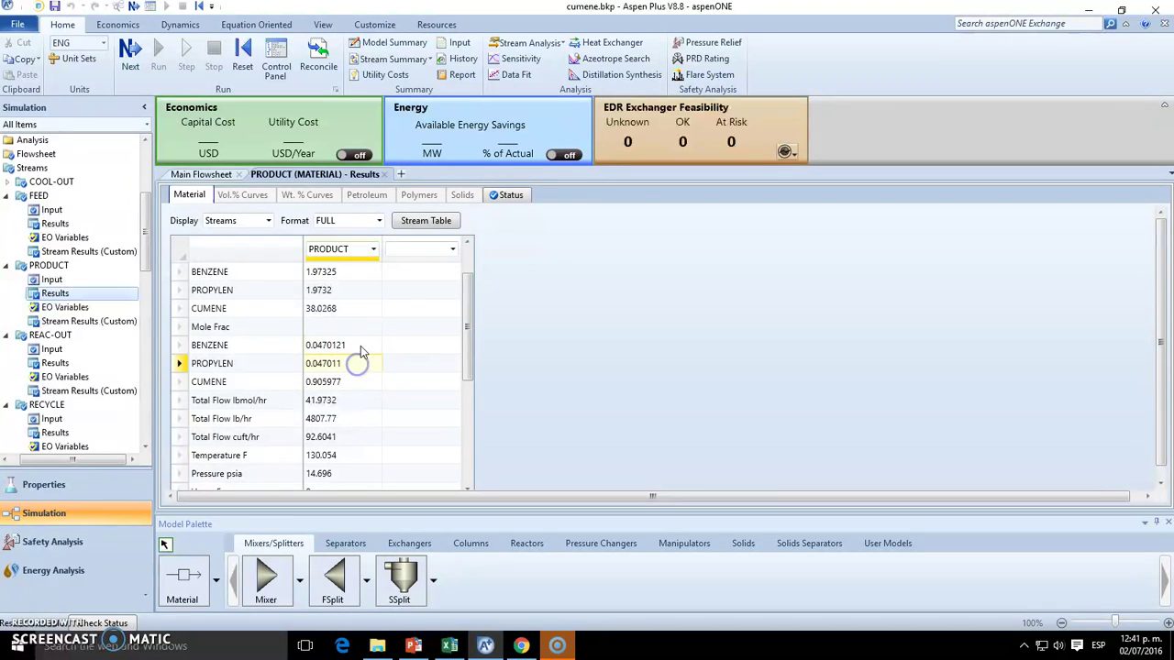
click(362, 364)
click(357, 365)
click(347, 361)
click(347, 382)
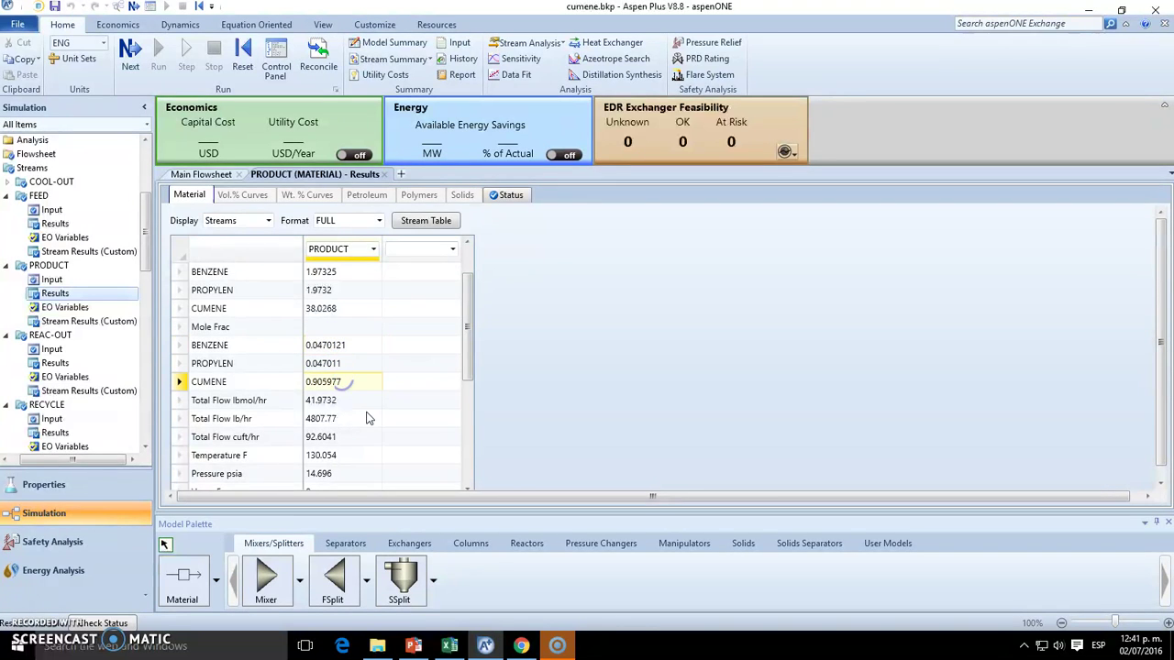
click(268, 385)
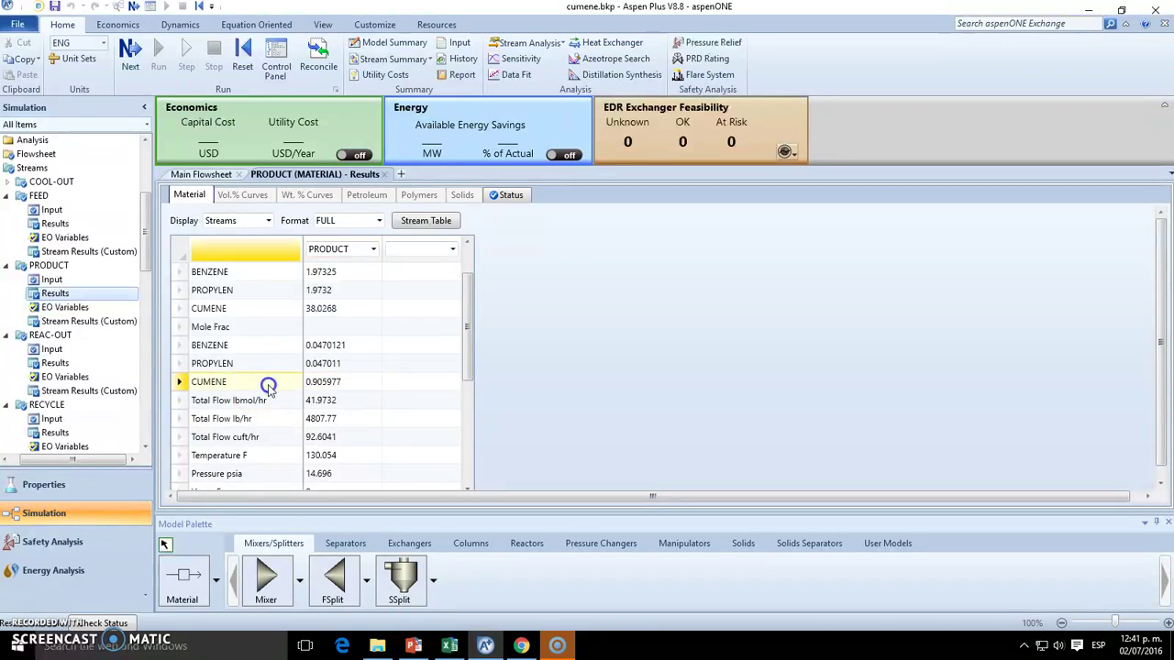
click(208, 180)
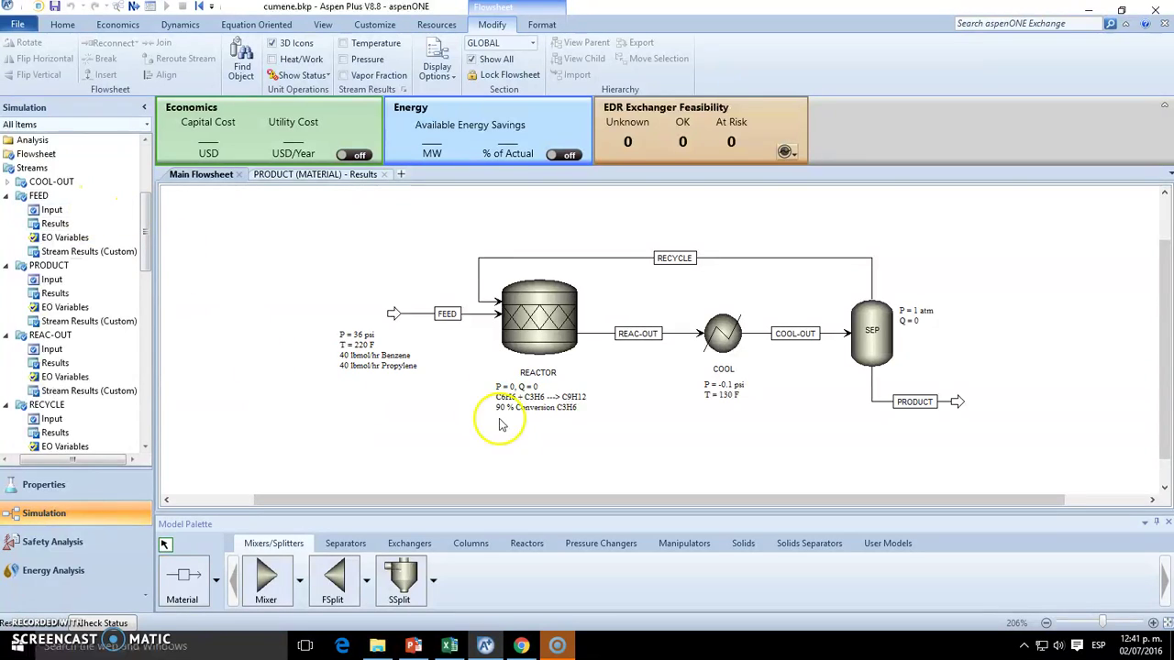
Step: Select the REACTOR and COOL blocks and a stream leaving SEP on the flowsheet
click(537, 293)
click(720, 344)
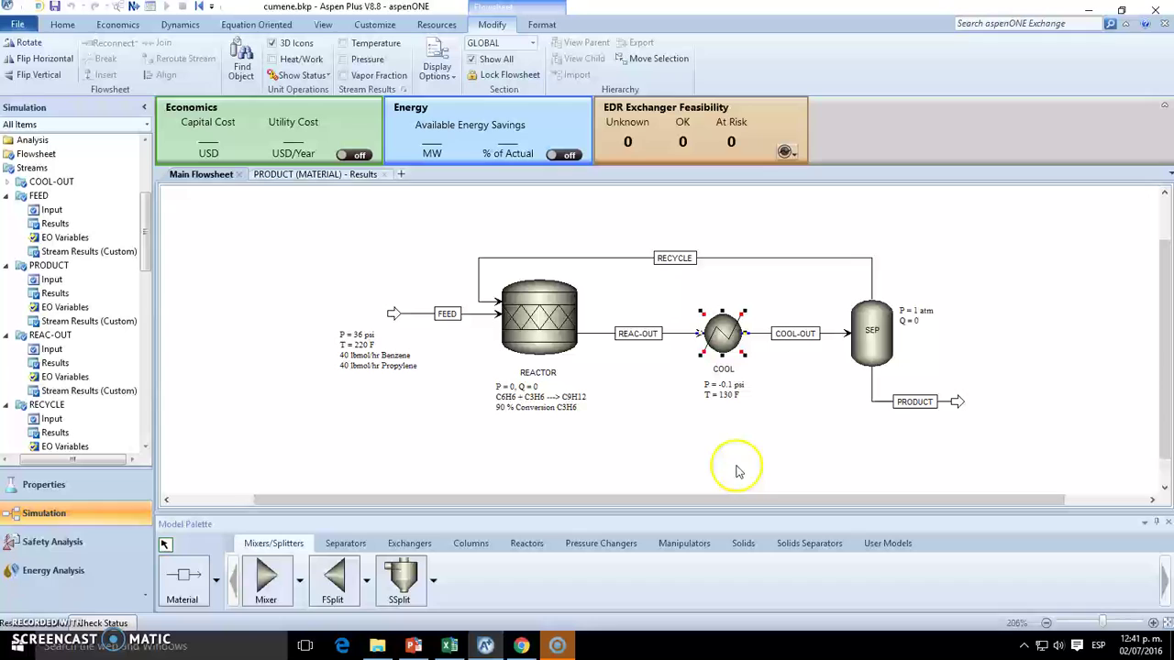
click(873, 390)
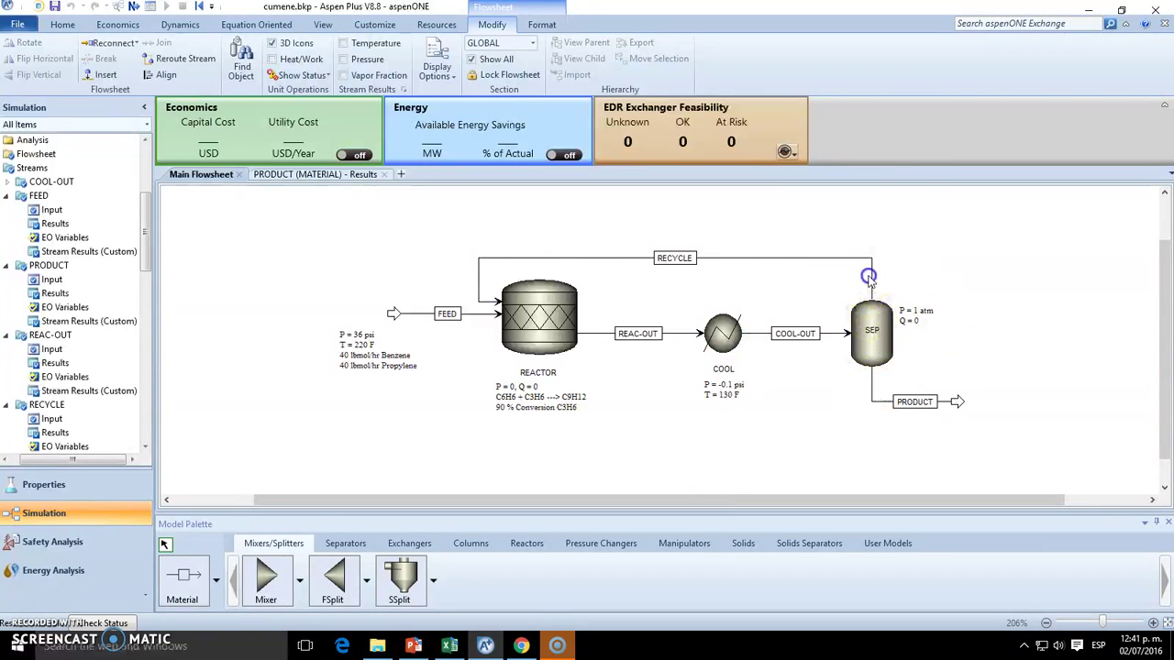
click(875, 396)
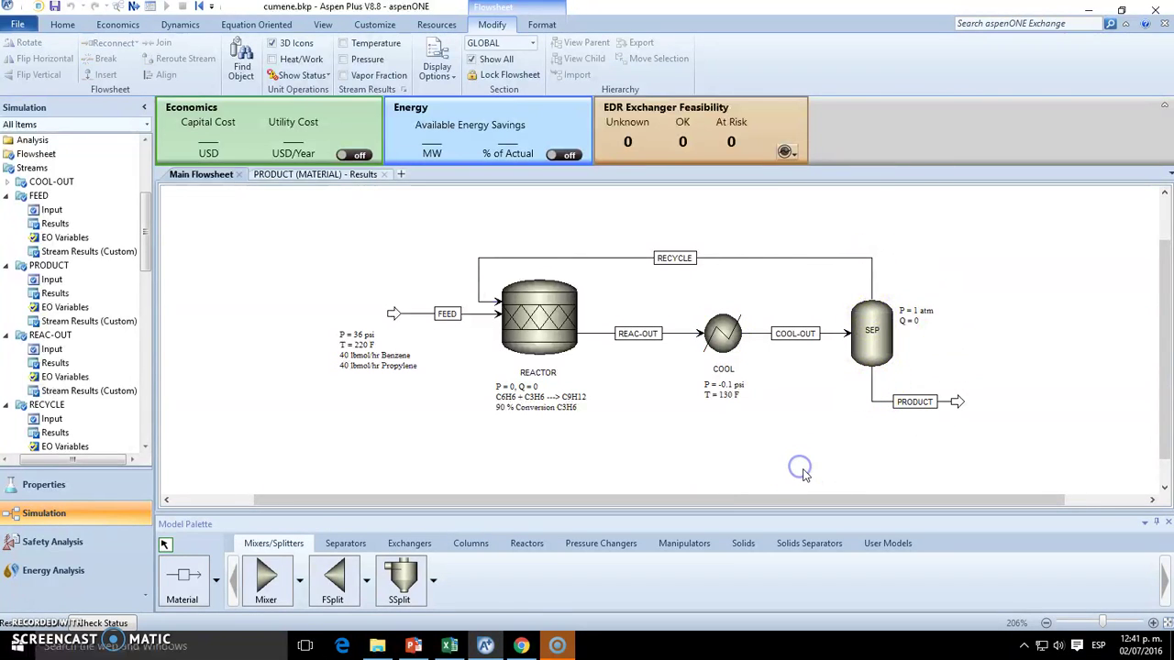
Step: Reconnect the RECYCLE stream's destination so it becomes an open outlet beside SEP
click(958, 402)
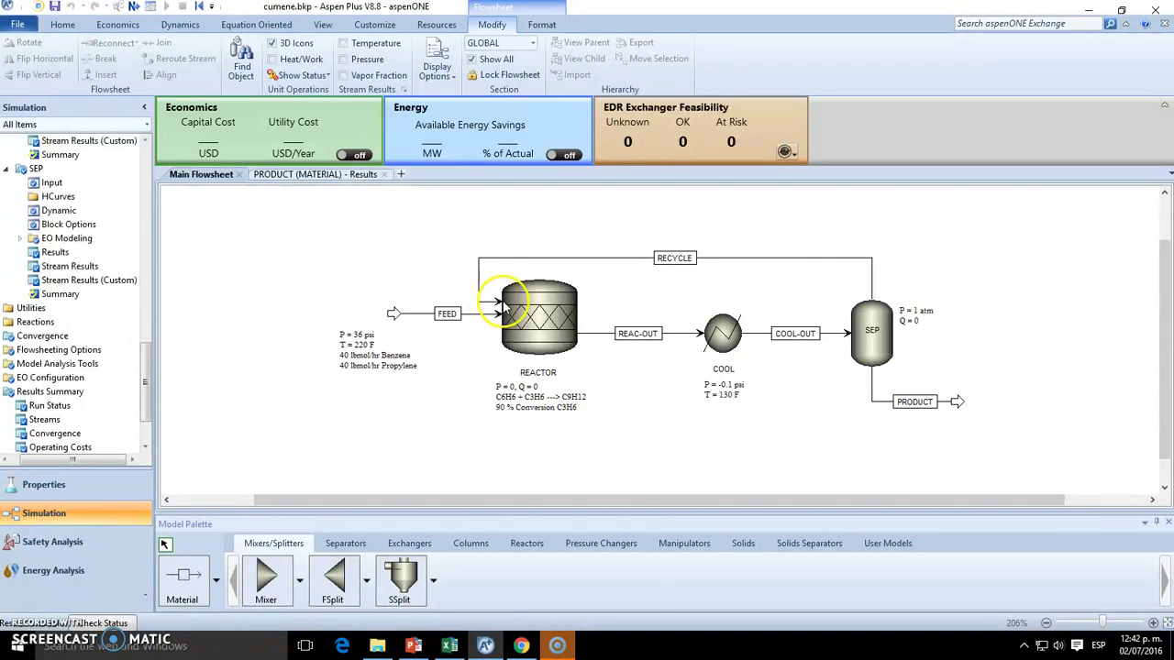
right_click(495, 303)
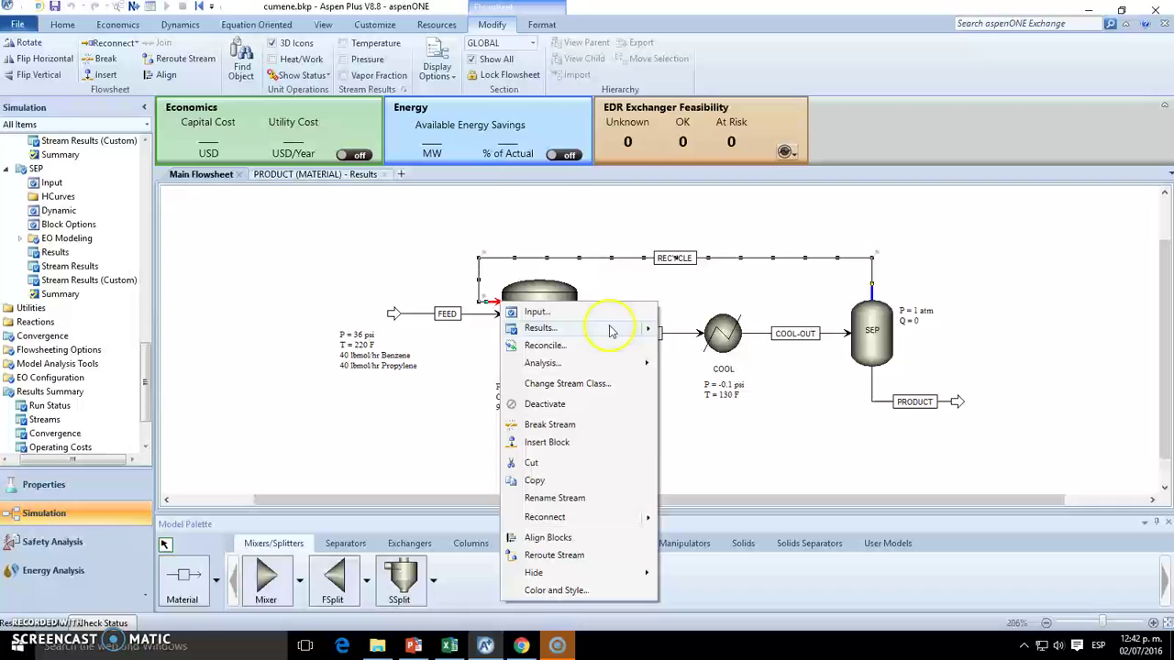
mouse_move(596, 516)
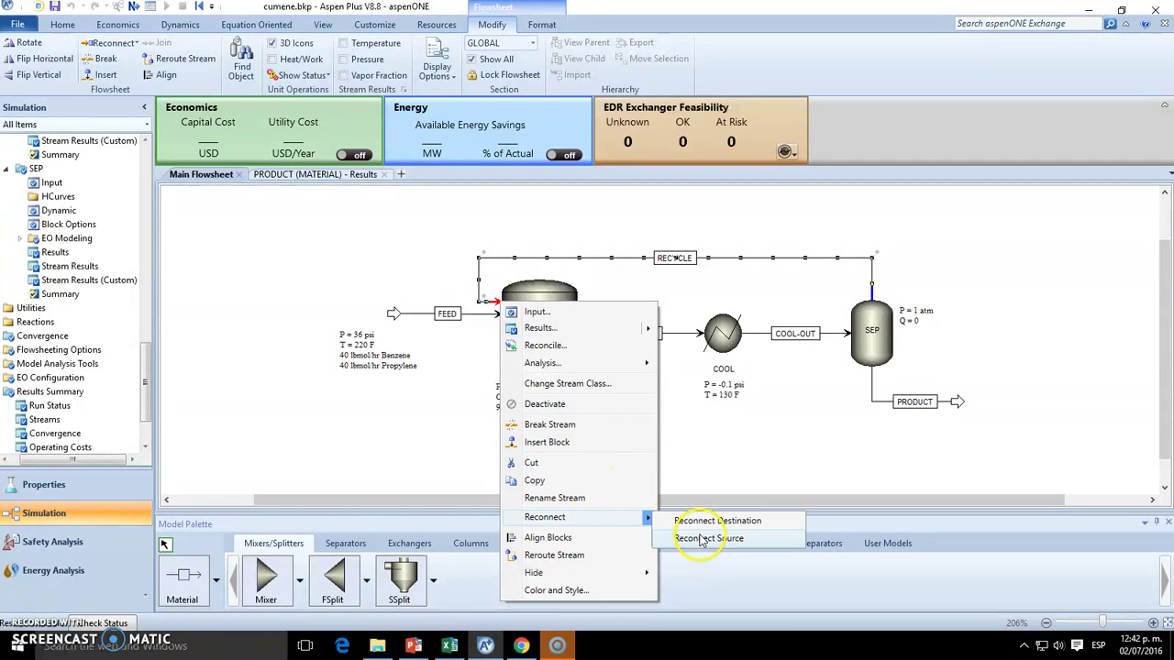
click(709, 539)
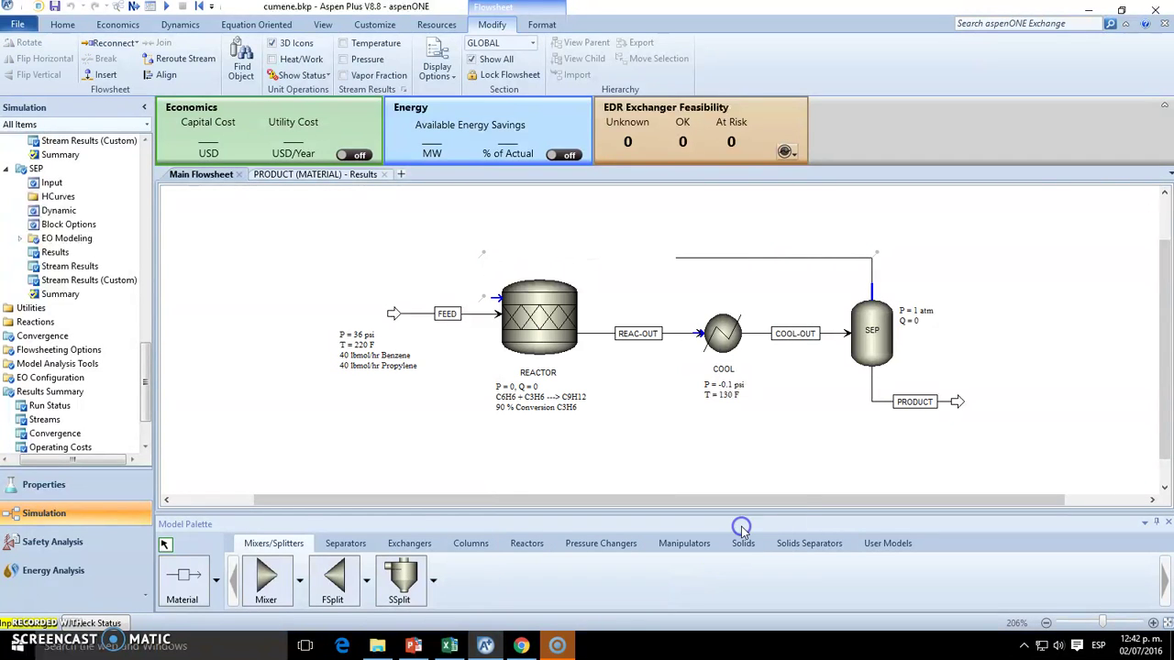
click(1004, 248)
click(894, 321)
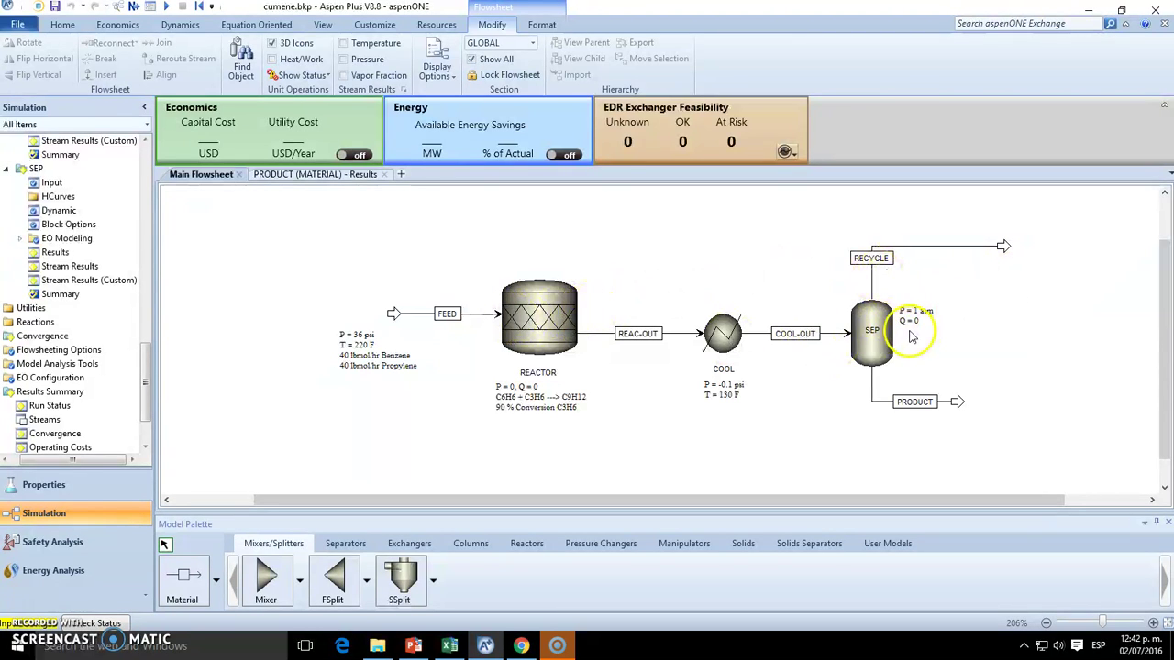
Step: Review the loop by selecting FEED, REACTOR, COOL and SEP in turn
click(423, 332)
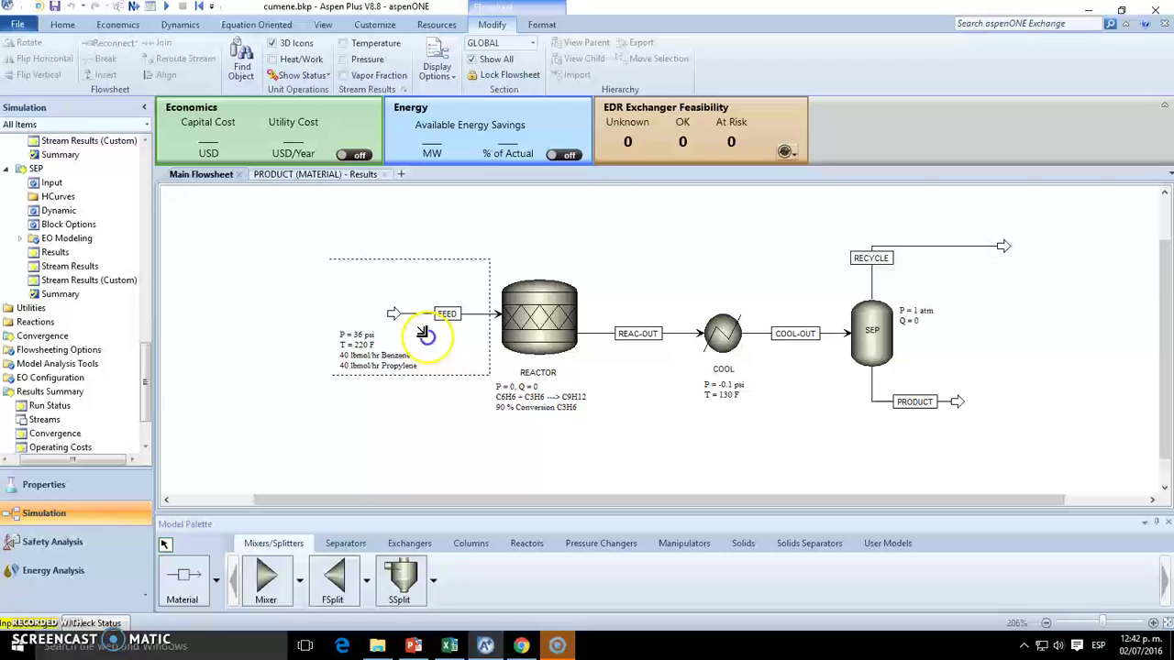
click(1043, 446)
click(532, 333)
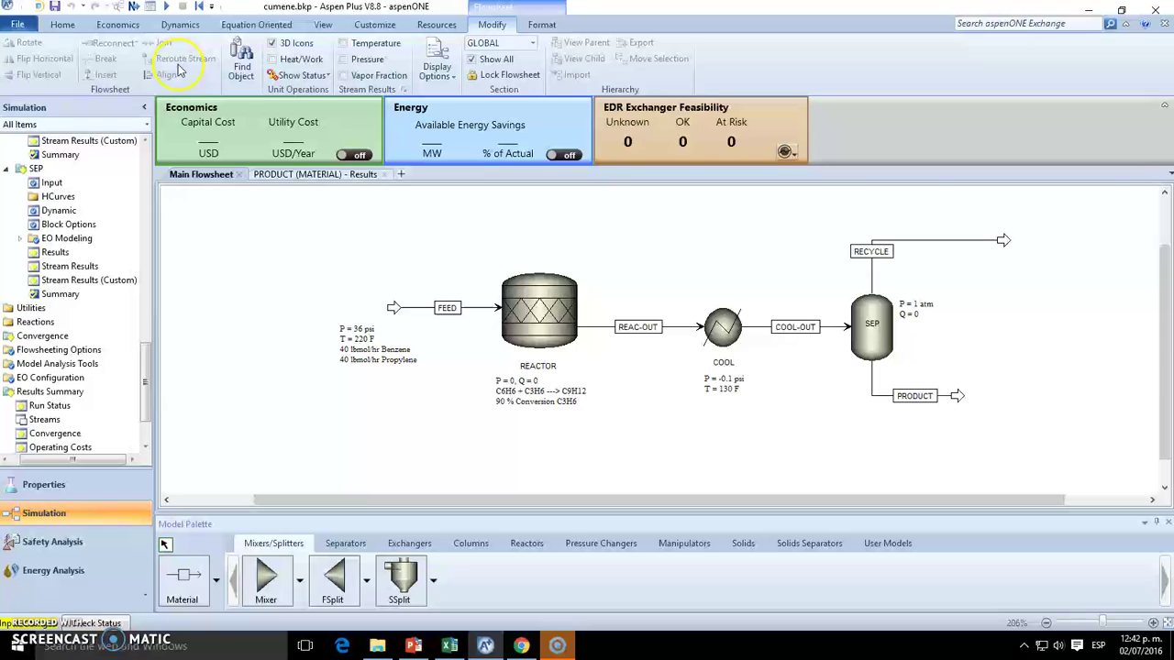
click(529, 280)
click(725, 330)
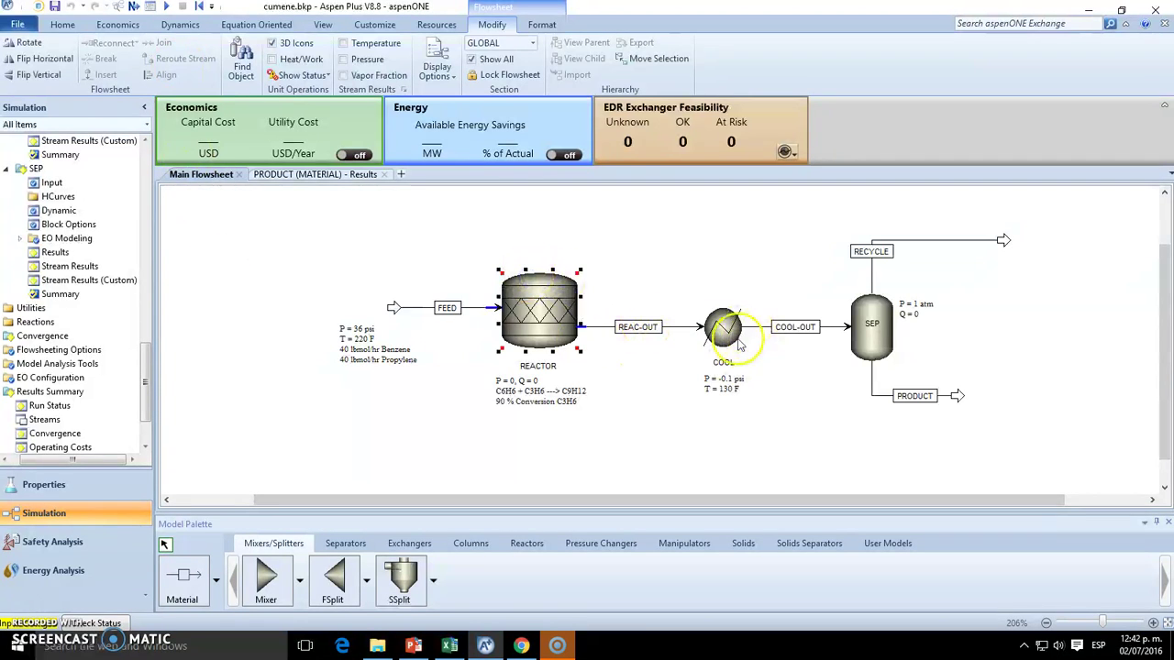
click(875, 339)
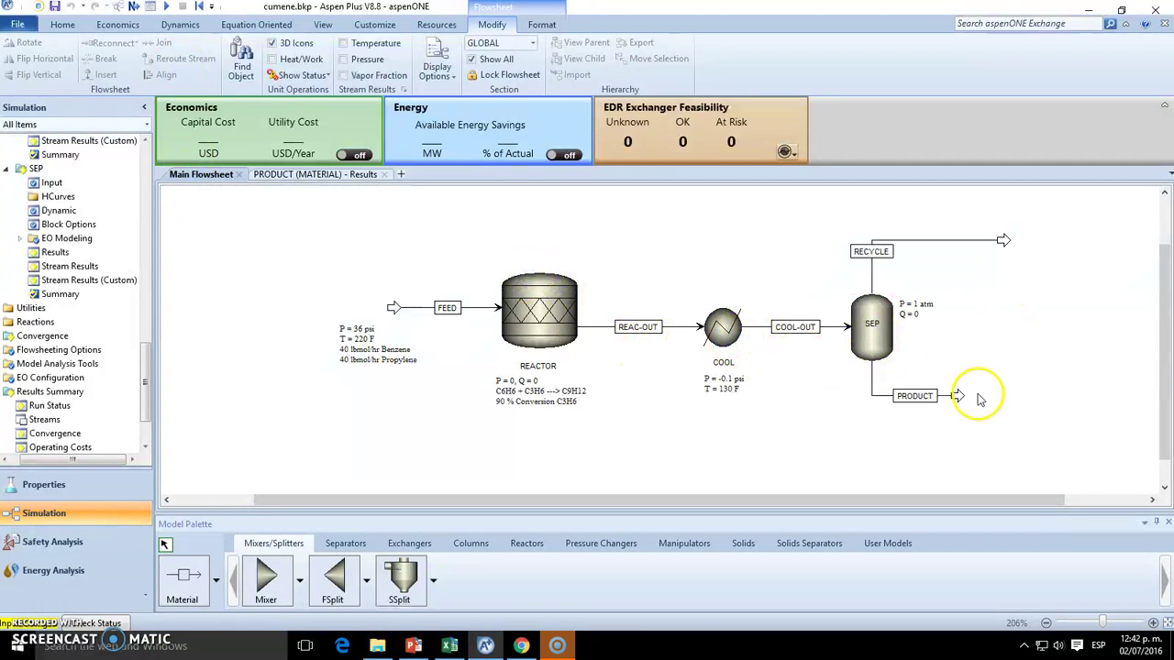
Step: Run the no-recycle simulation and confirm the Control Panel log reports no errors or warnings
click(954, 441)
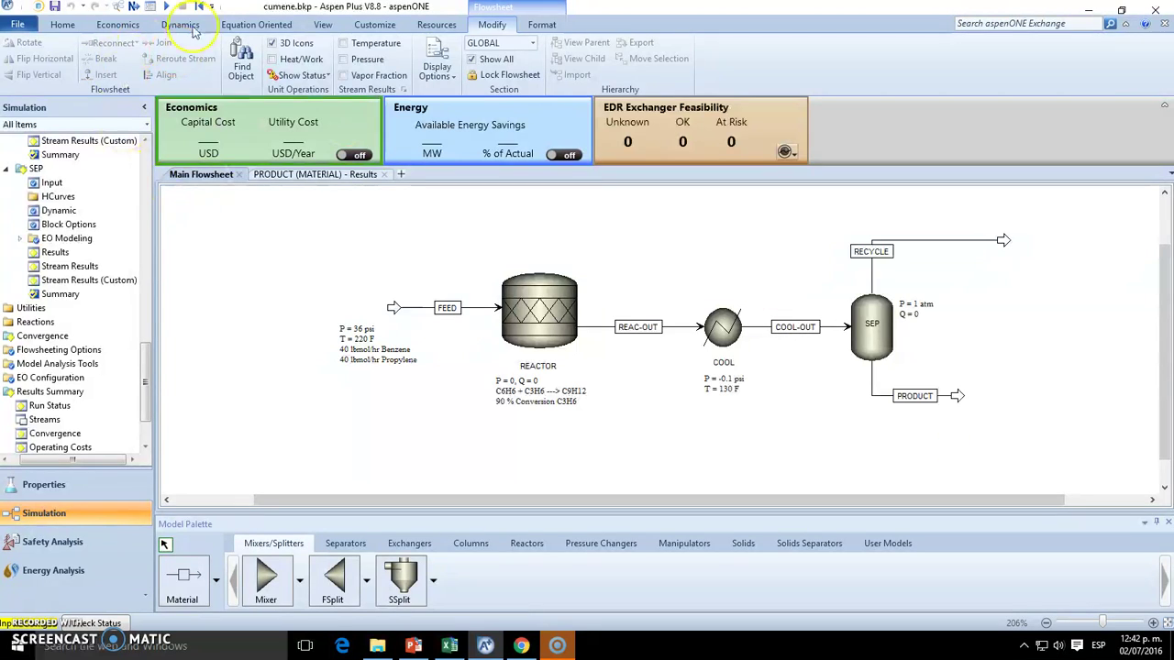
click(133, 7)
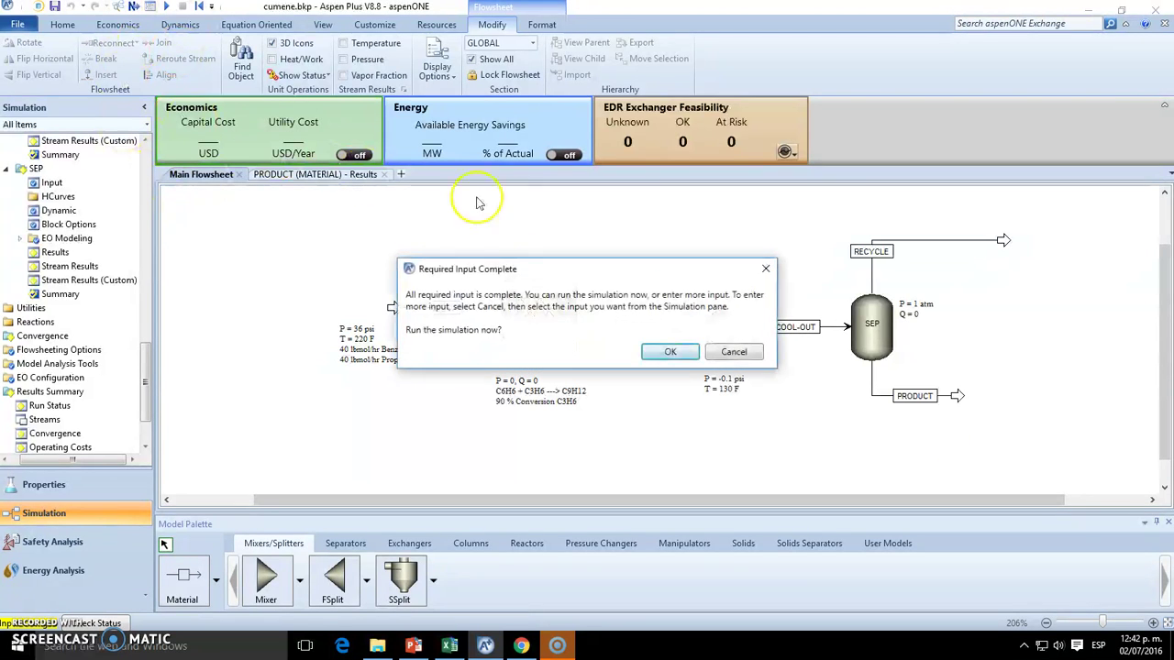
click(672, 358)
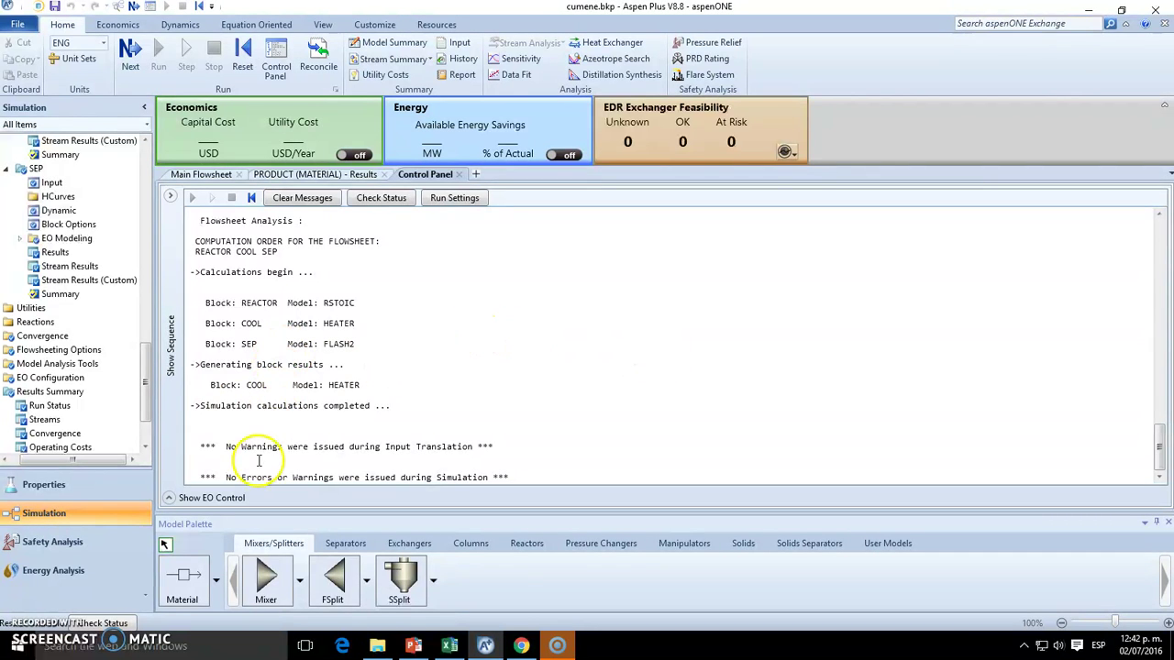
drag(241, 447, 367, 449)
drag(277, 478, 328, 479)
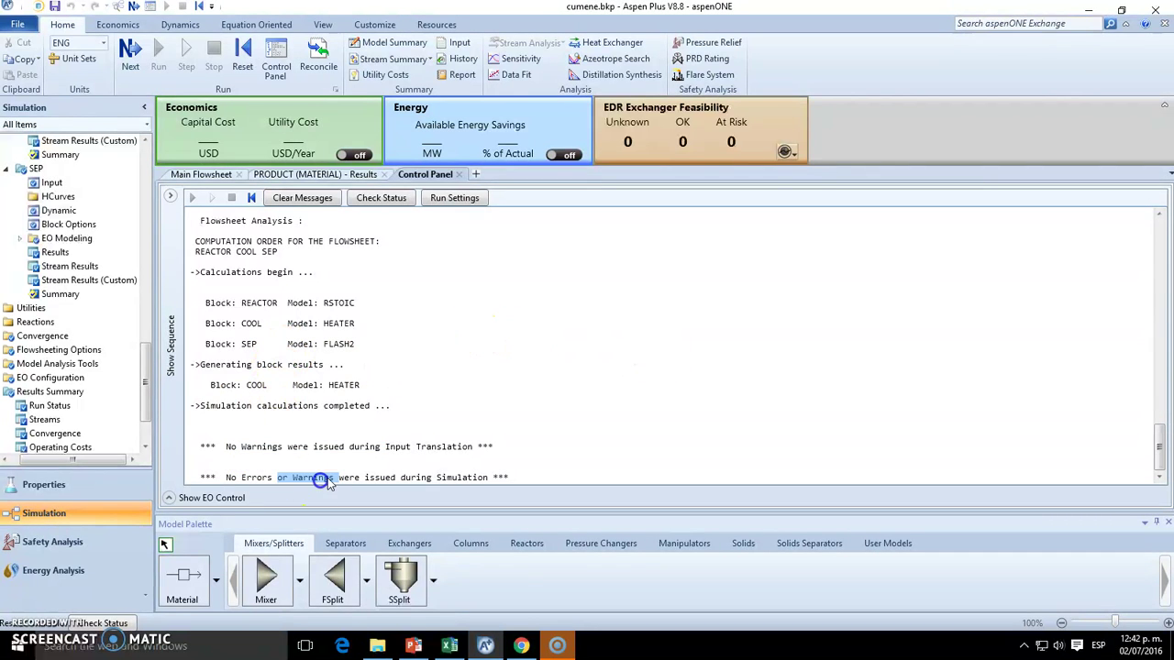
click(209, 175)
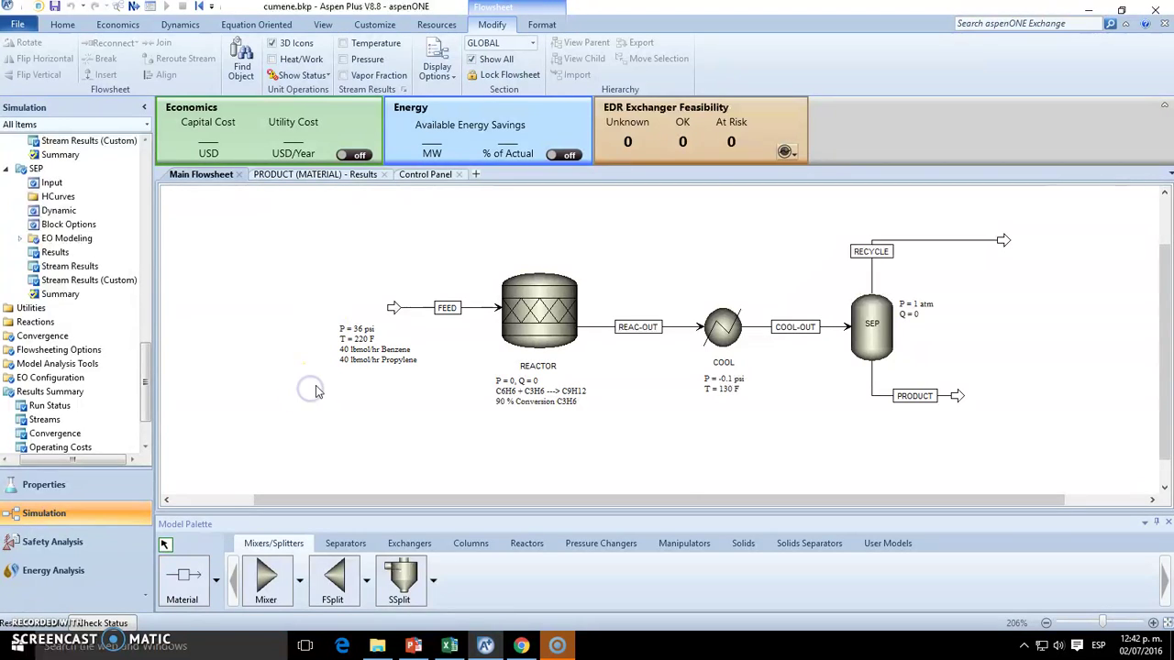
Step: Check REACTOR results, then COOL heater results: 130 F outlet, -2418663.17 Btu/hr duty
right_click(551, 281)
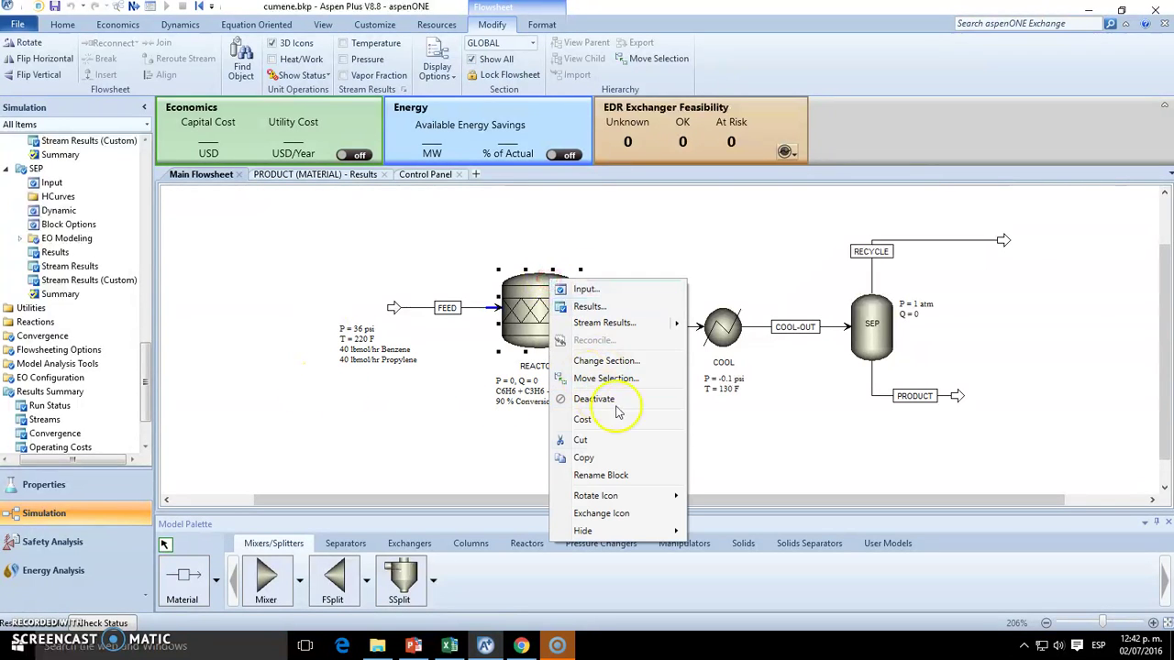
click(589, 307)
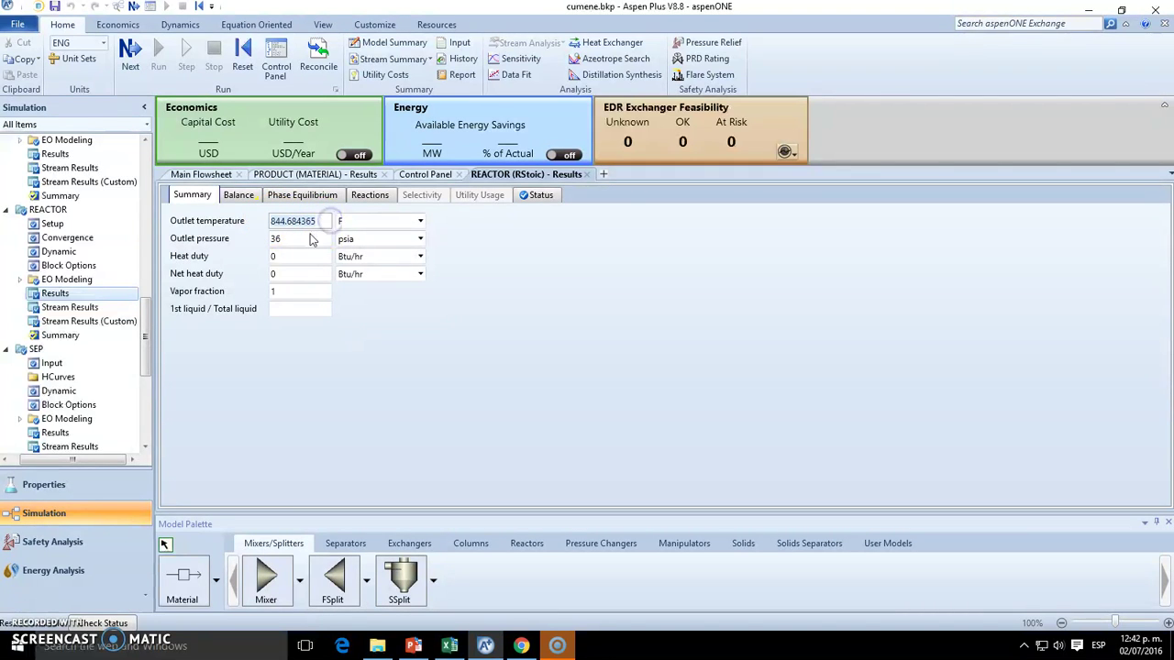
click(216, 176)
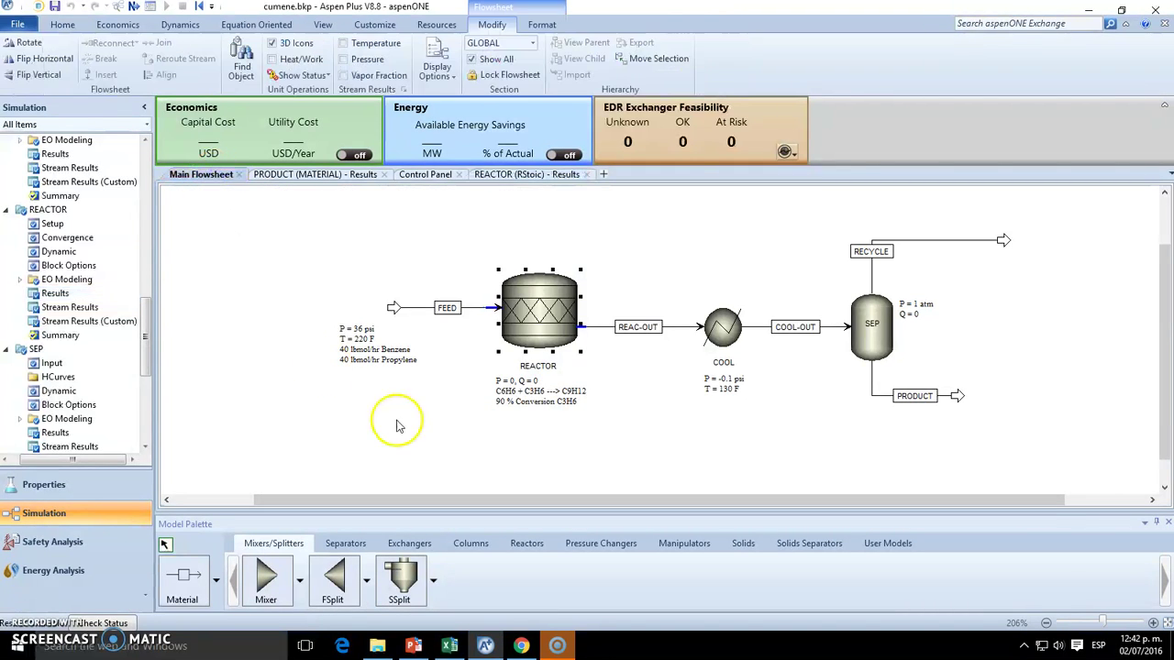
right_click(721, 336)
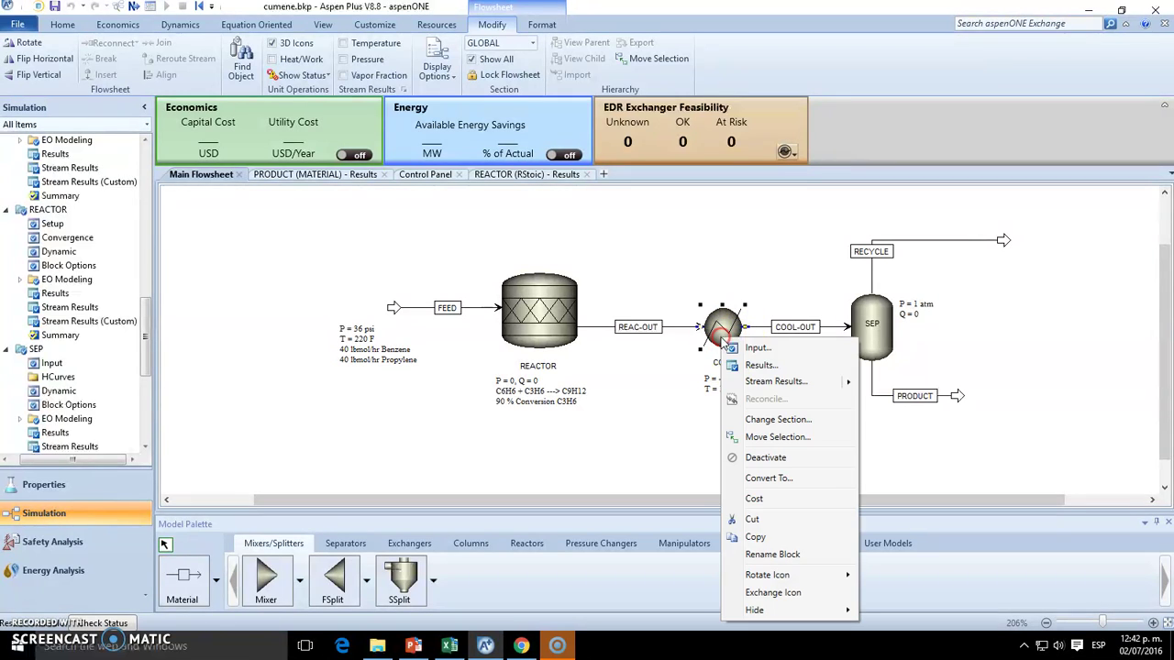
click(761, 365)
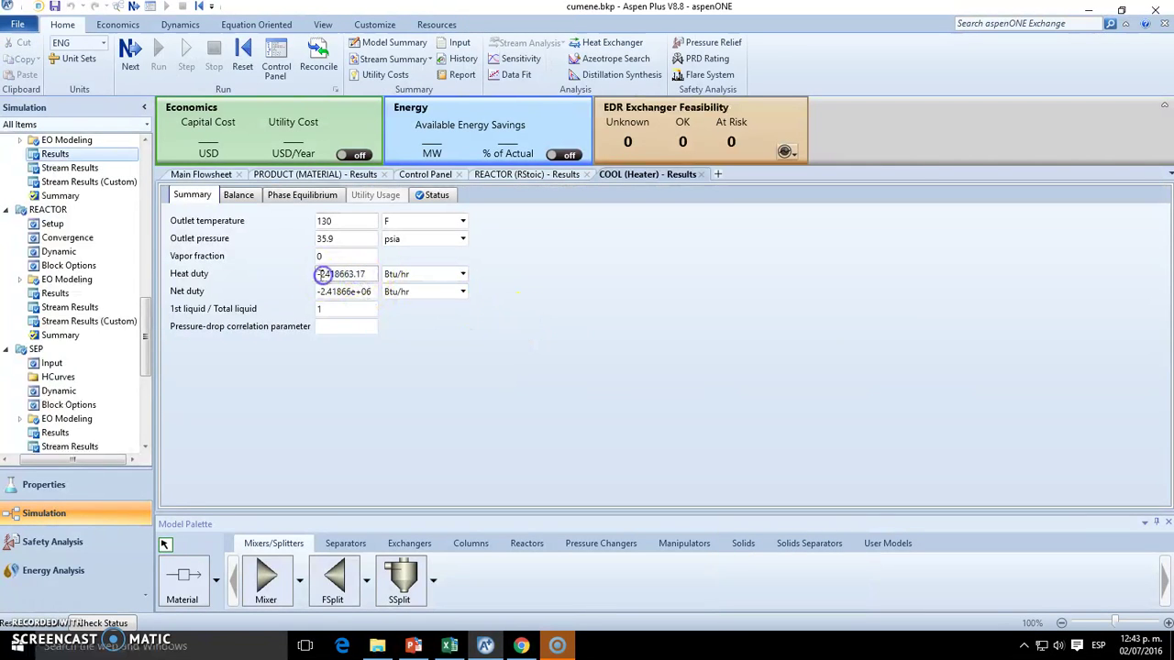
click(202, 174)
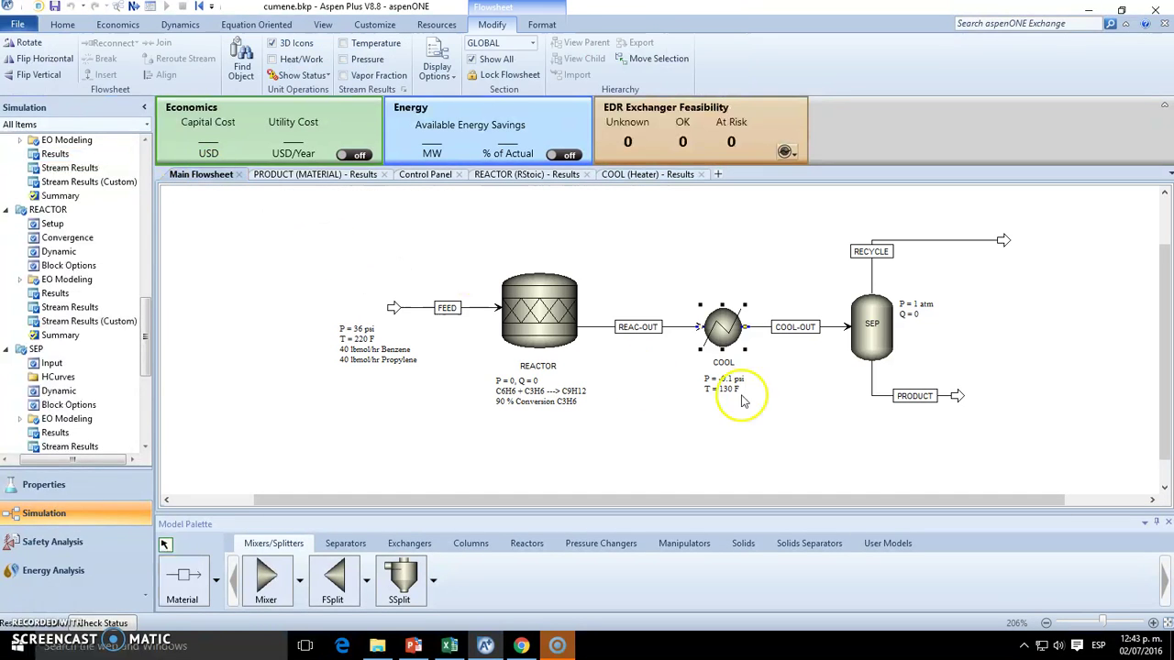
Step: Read no-recycle PRODUCT results: cumene 0.856712 mole fraction, 41.9672 lbmol/hr total flow
right_click(960, 394)
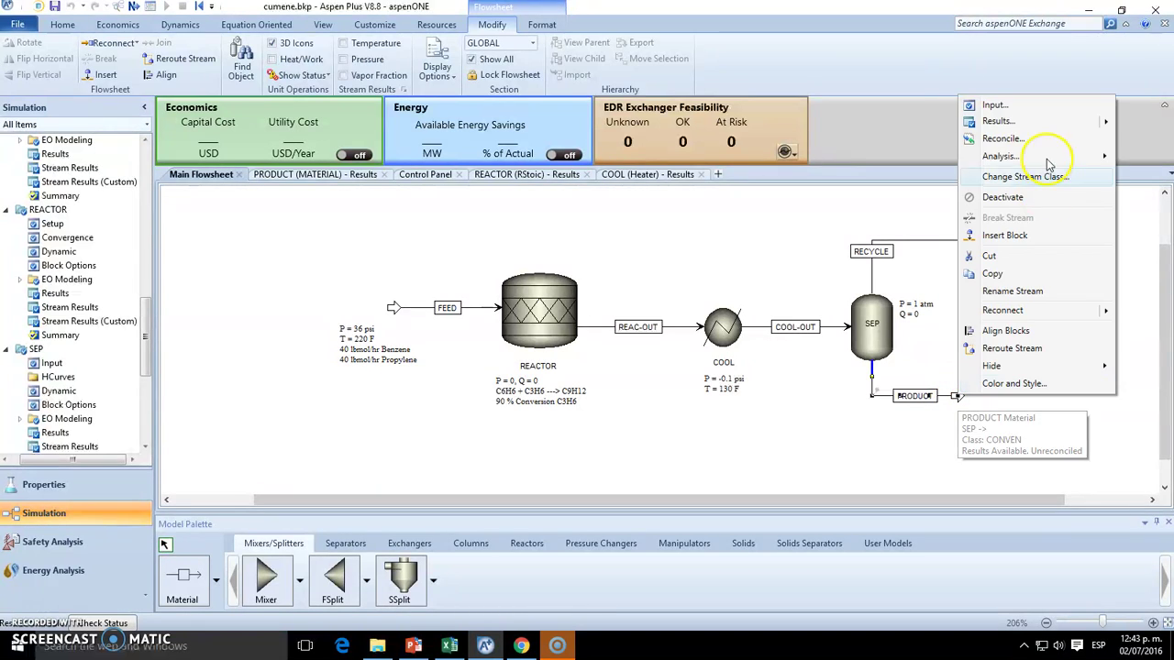
click(1004, 121)
drag(466, 324, 467, 353)
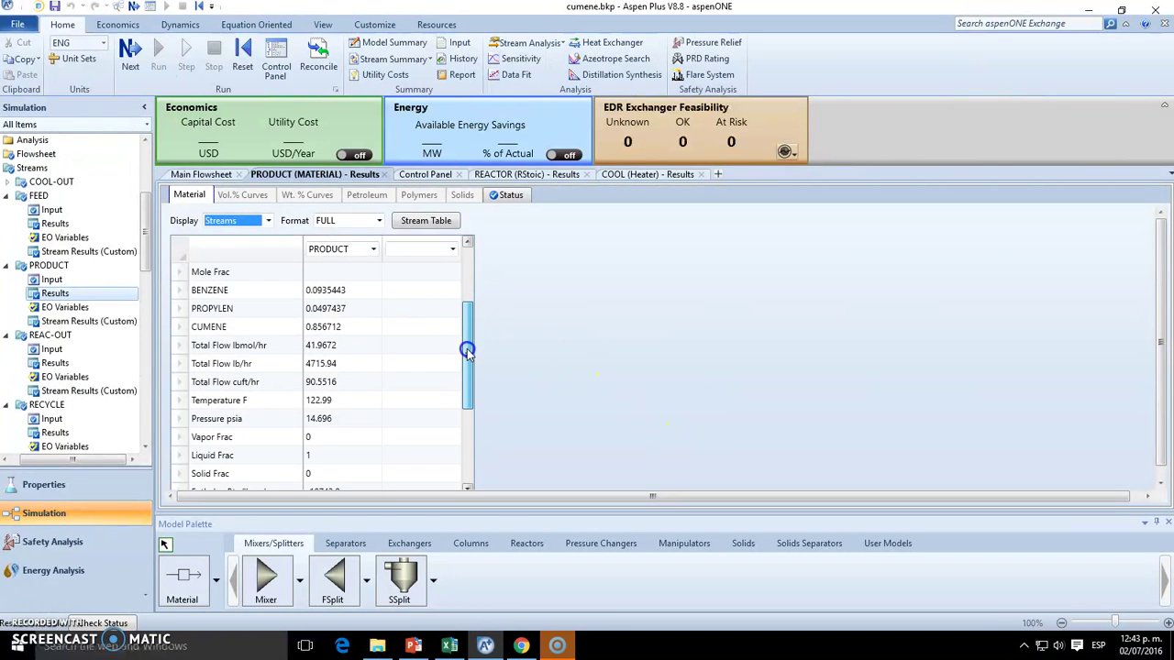
click(327, 350)
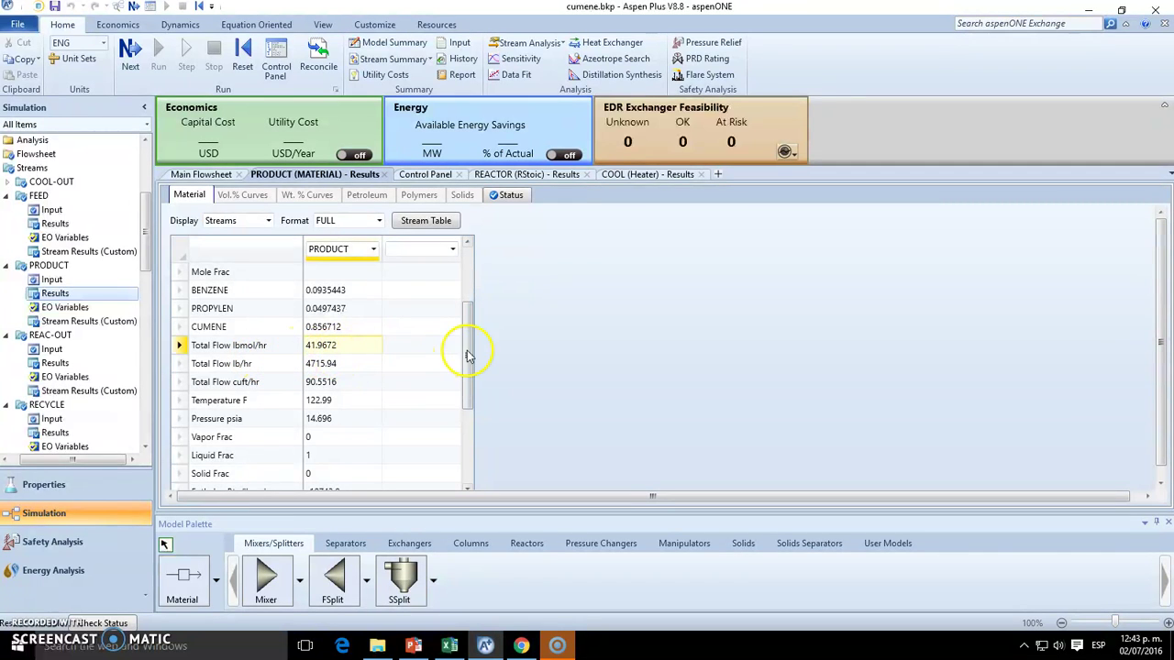
drag(468, 355, 471, 327)
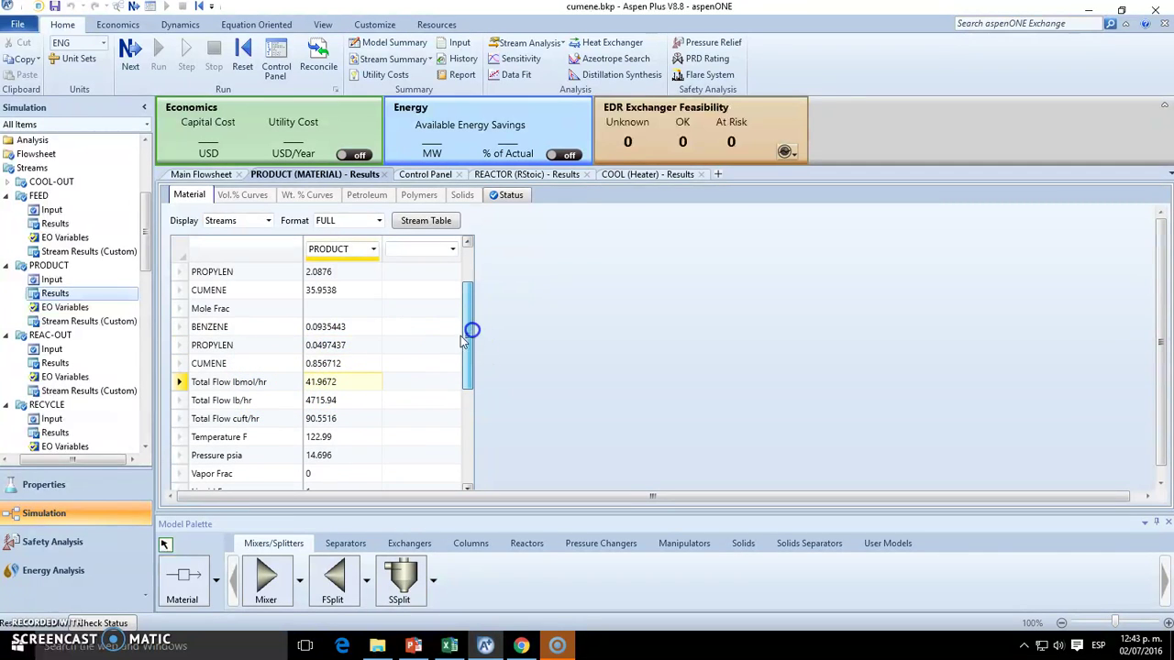
click(338, 365)
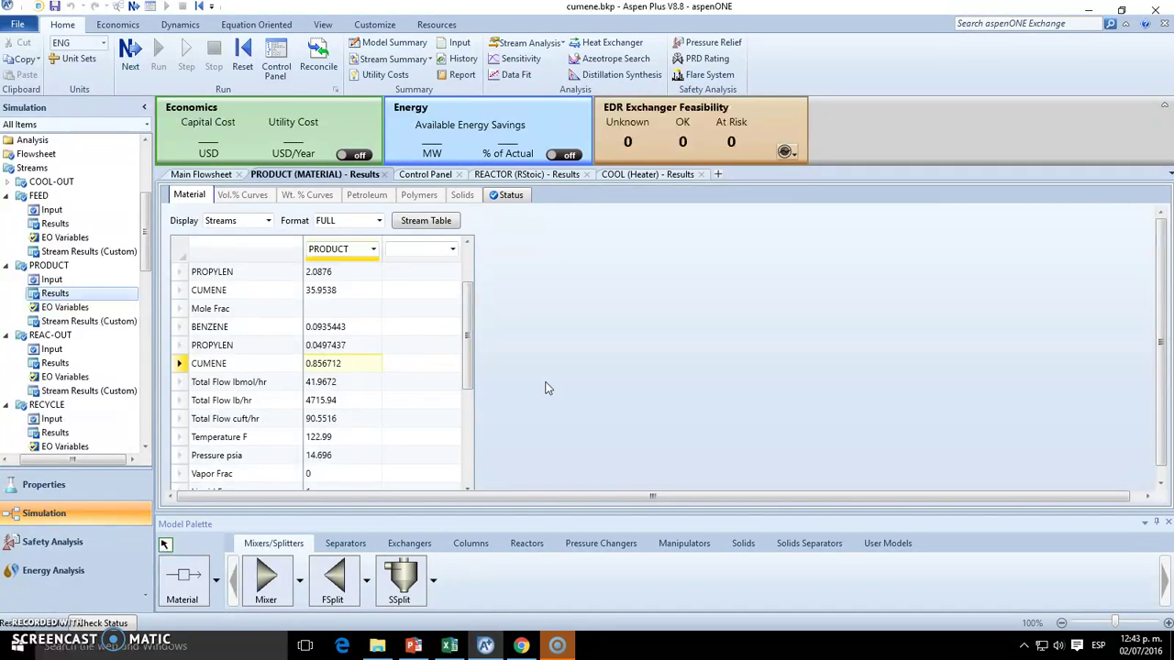
click(205, 175)
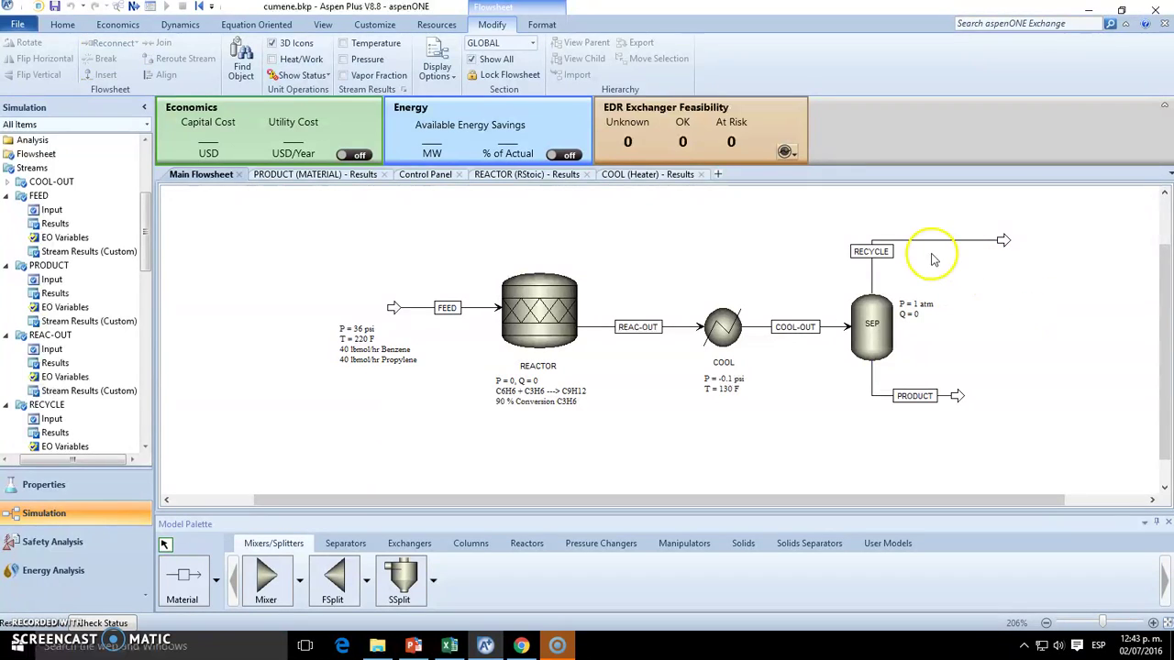
Step: Review the no-recycle RECYCLE results: 2.03285 lbmol/hr vapor, cumene mole fraction 0.0227483
right_click(1003, 241)
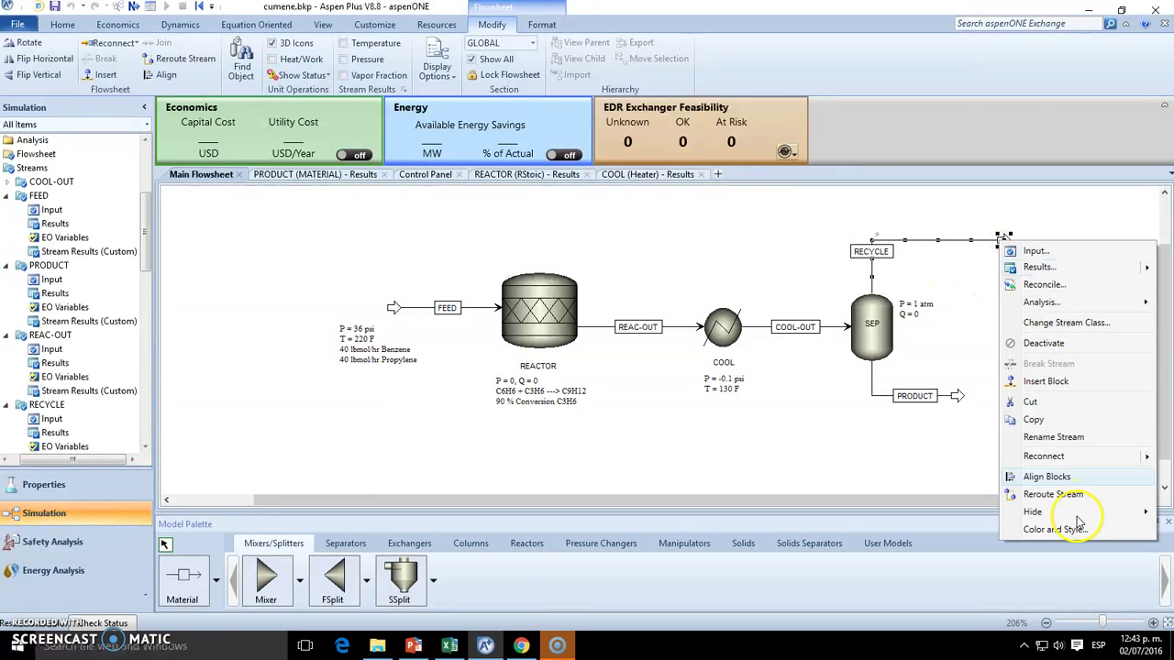
click(1041, 266)
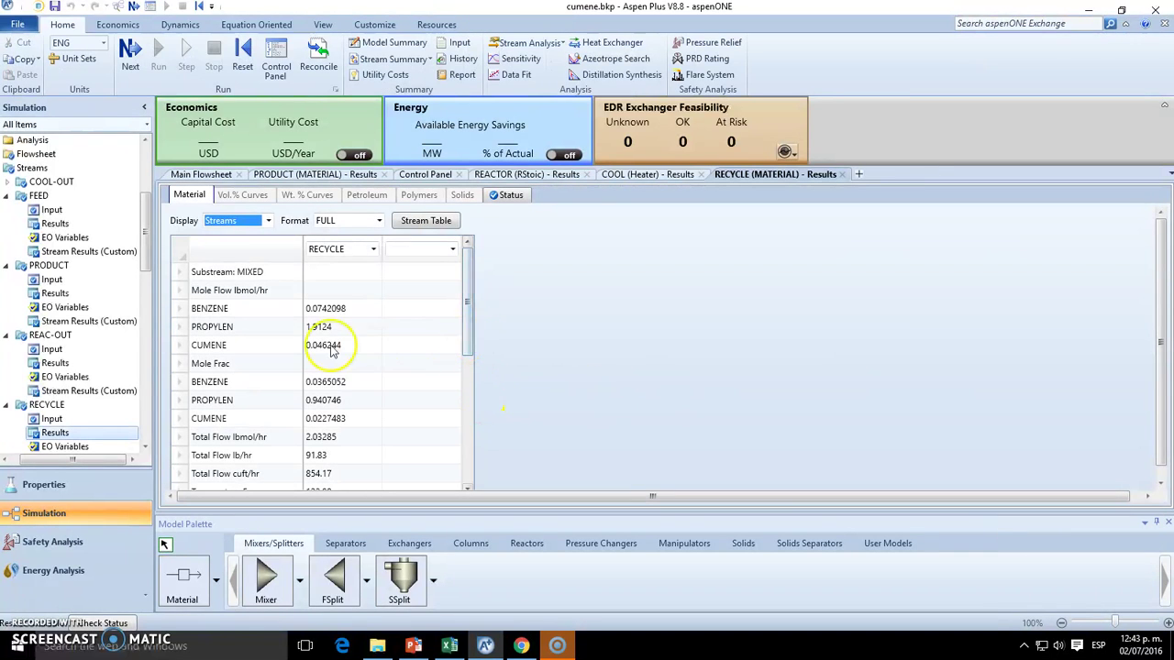
click(316, 345)
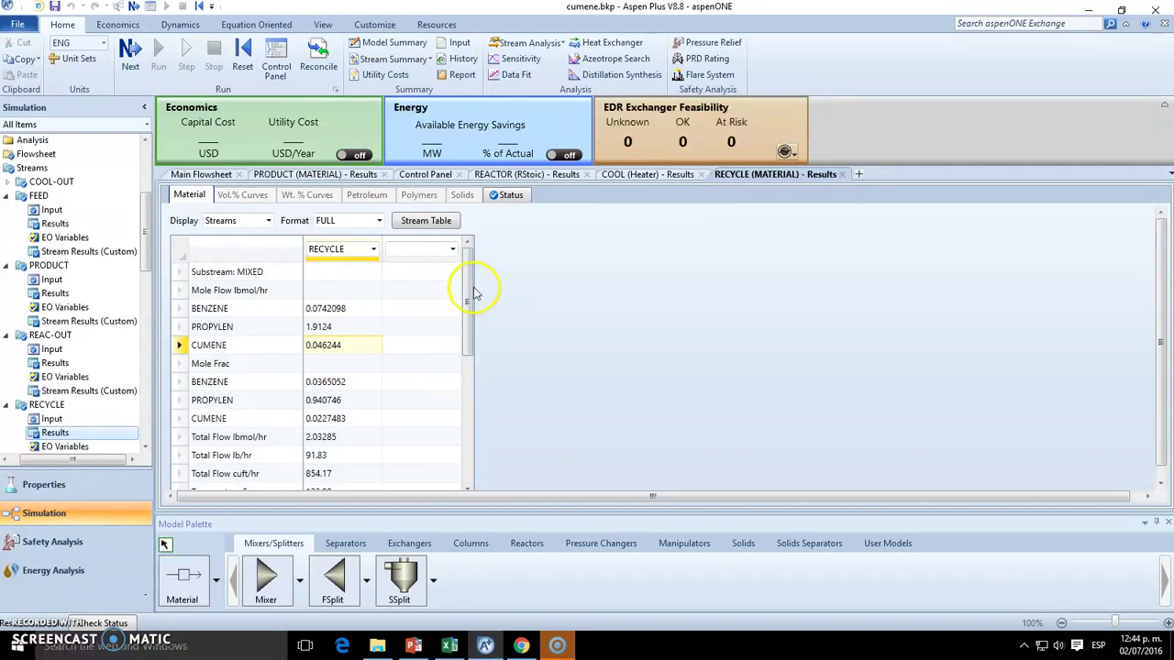
drag(467, 299, 468, 324)
click(200, 175)
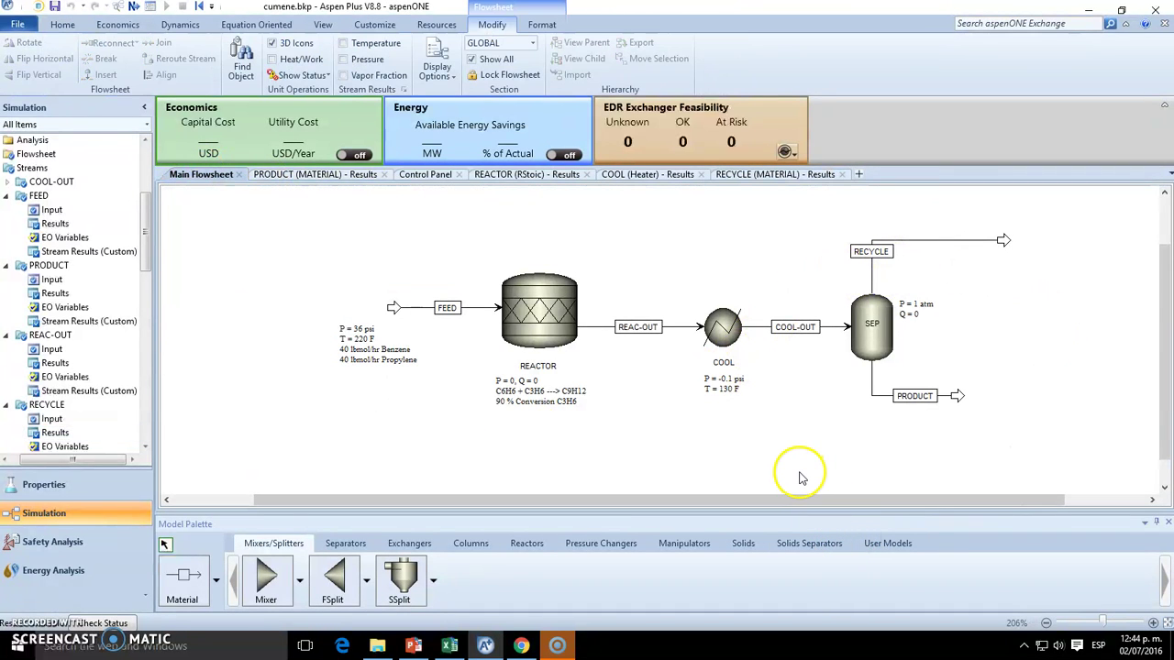
Step: Reconnect the RECYCLE stream's loose end to the REACTOR feed port
right_click(1005, 245)
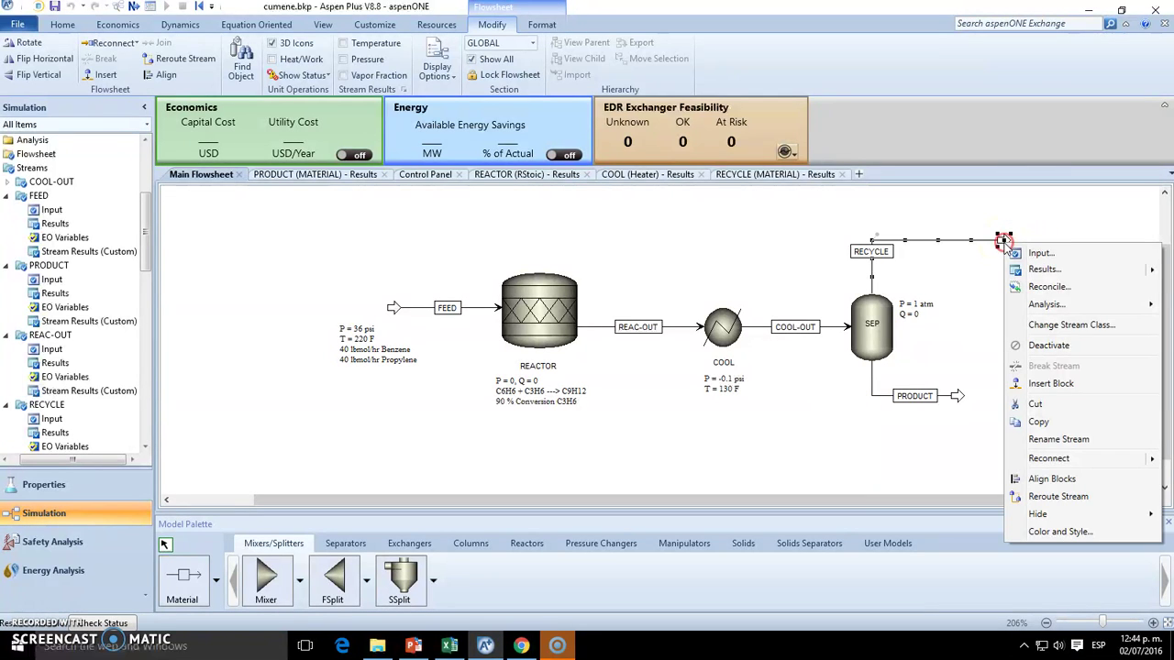
click(957, 239)
drag(957, 239, 497, 295)
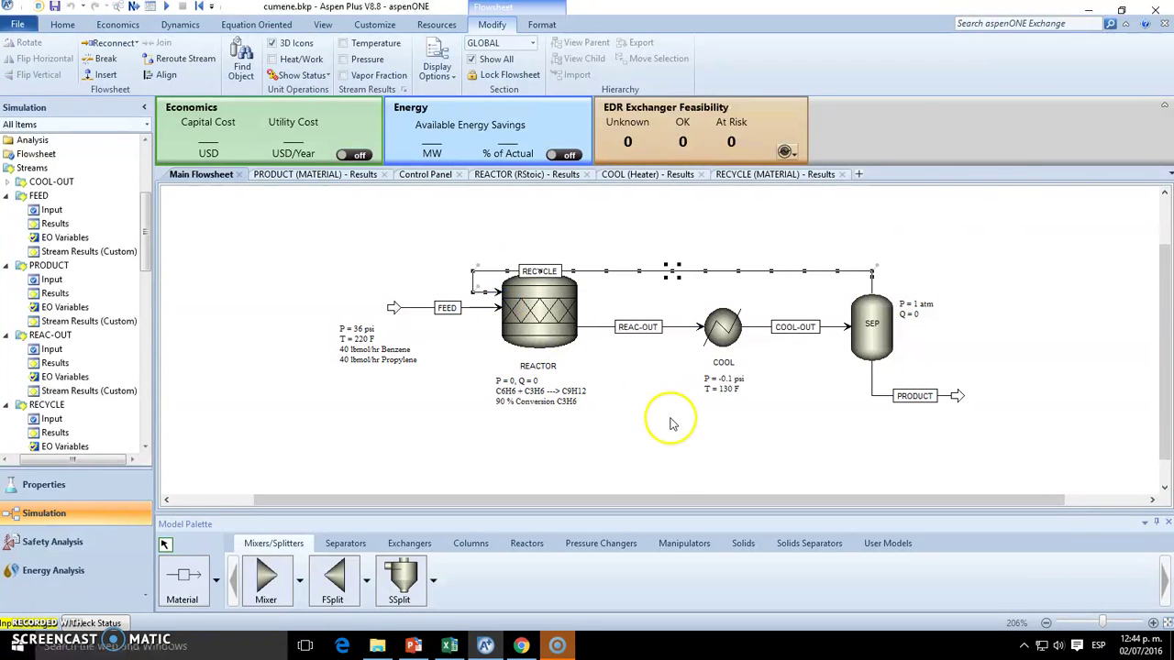
click(659, 364)
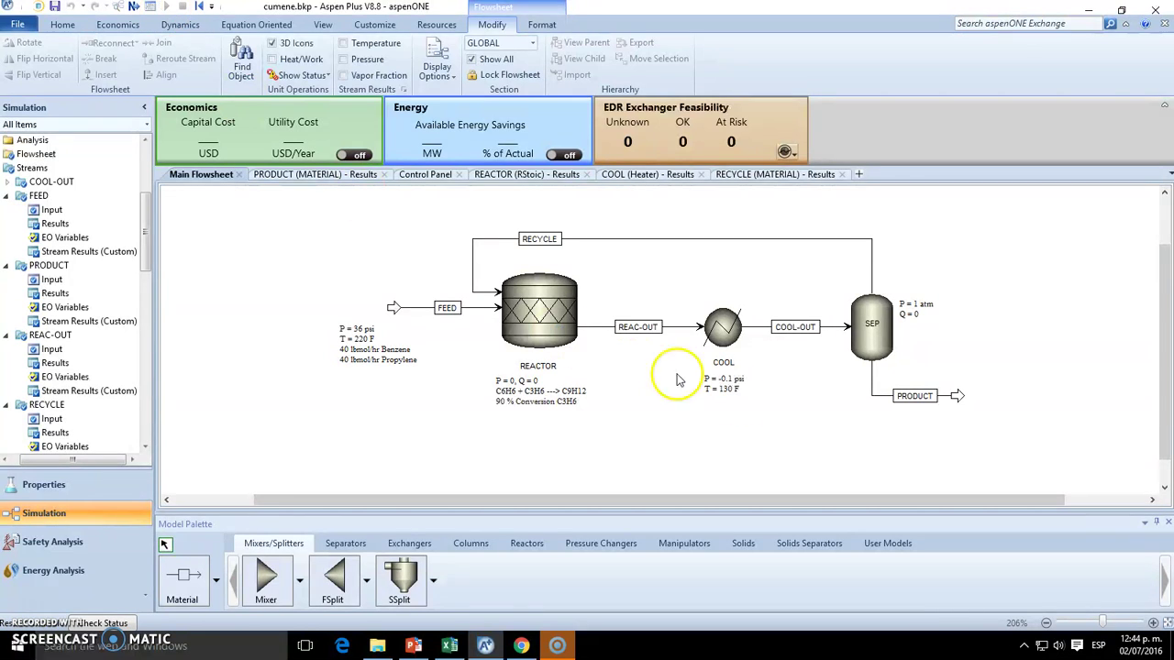
Step: Check the rerun PRODUCT results, showing cumene mole fraction 0.905977
right_click(953, 394)
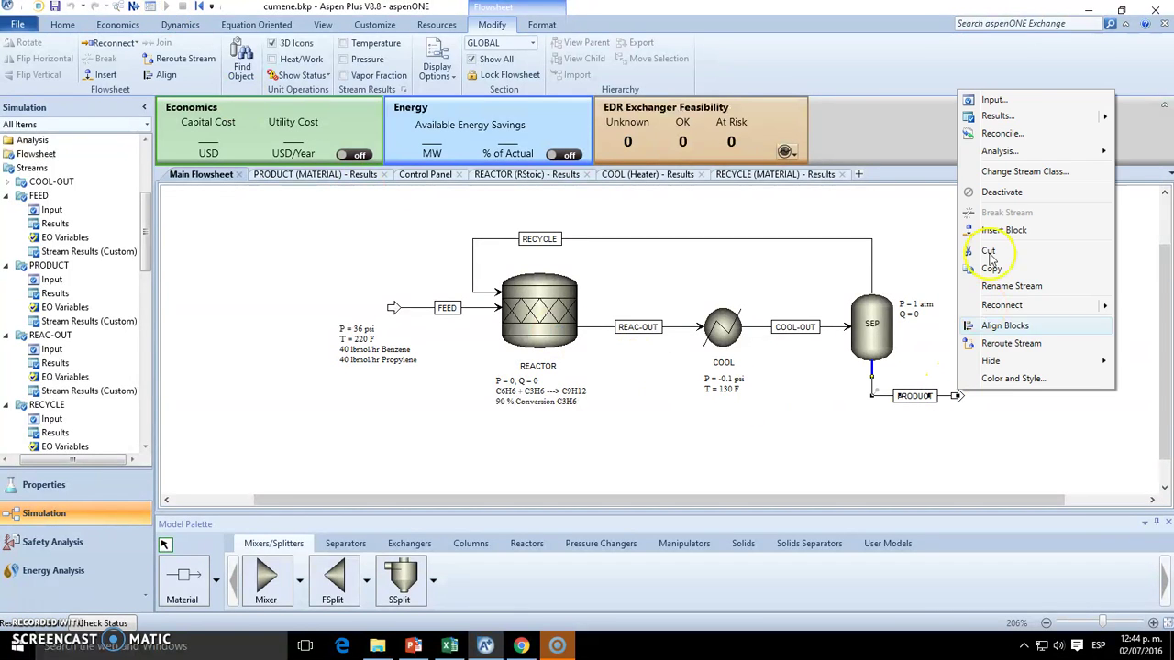
click(998, 115)
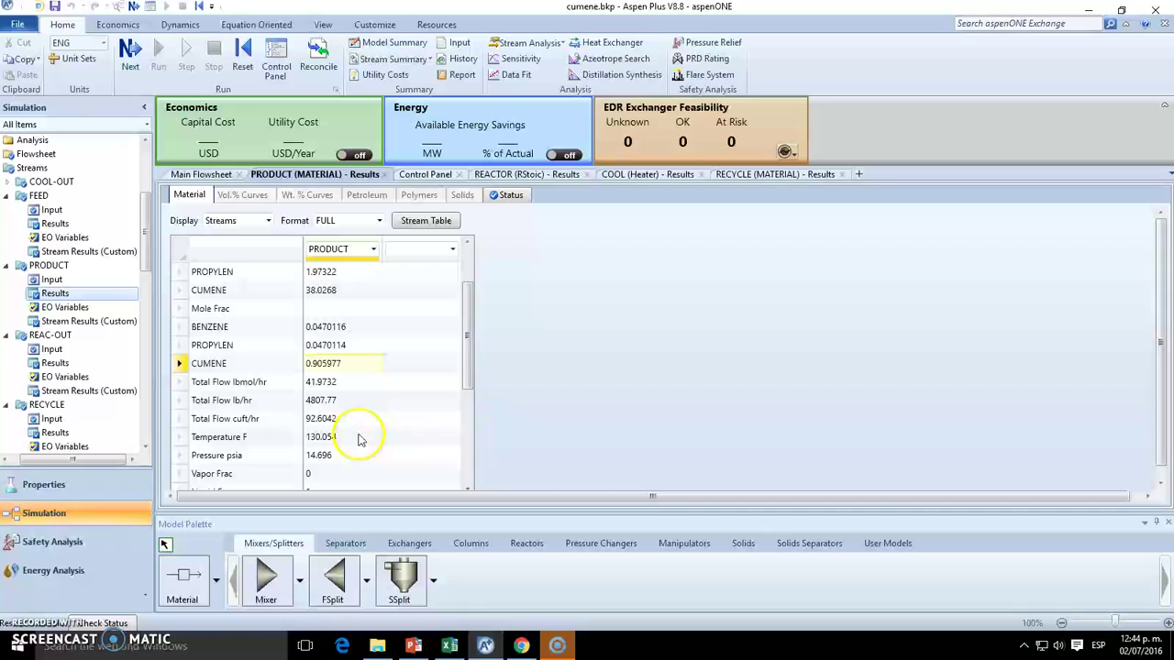
click(206, 174)
click(656, 450)
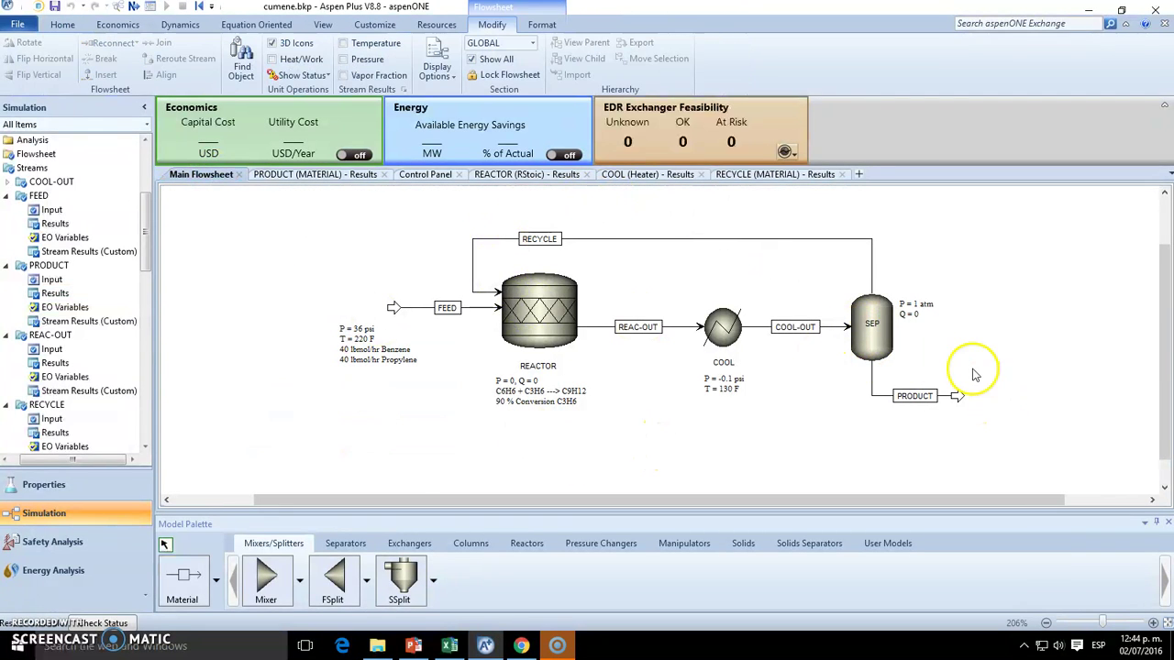
drag(407, 504, 279, 503)
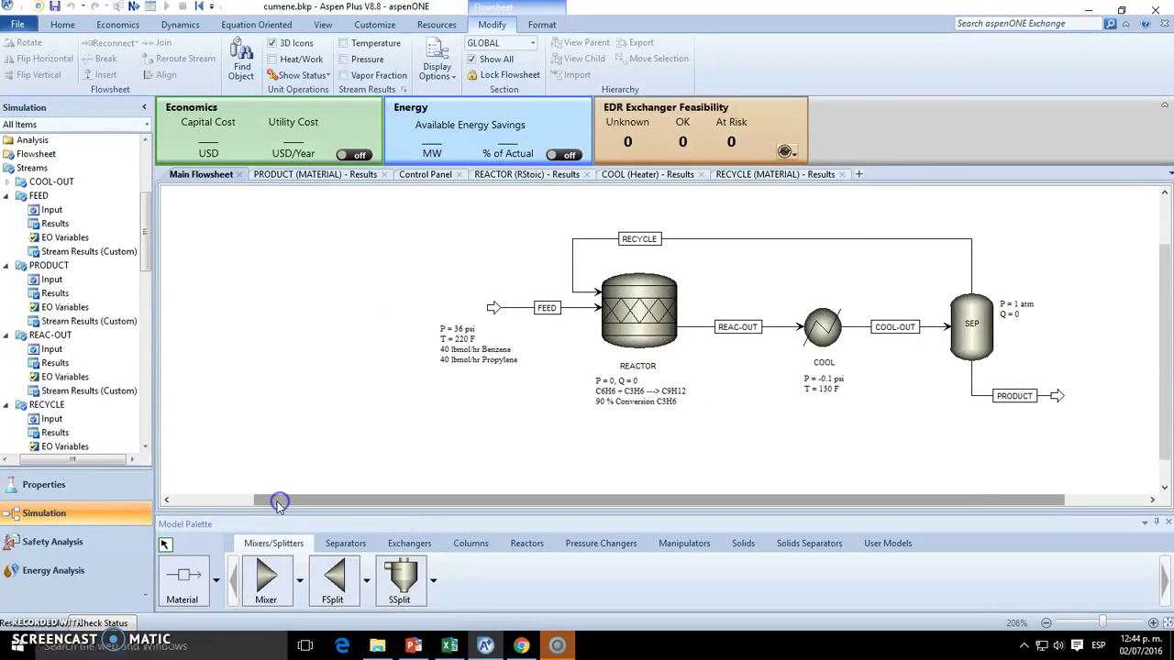
drag(150, 223, 167, 419)
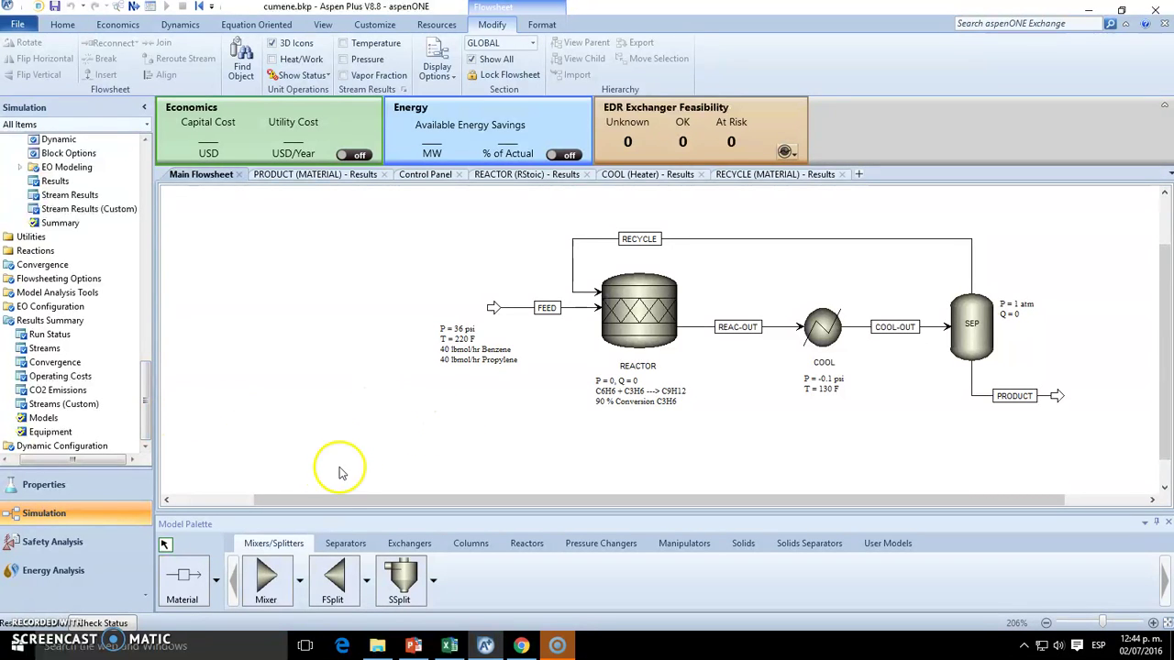
drag(315, 499, 471, 492)
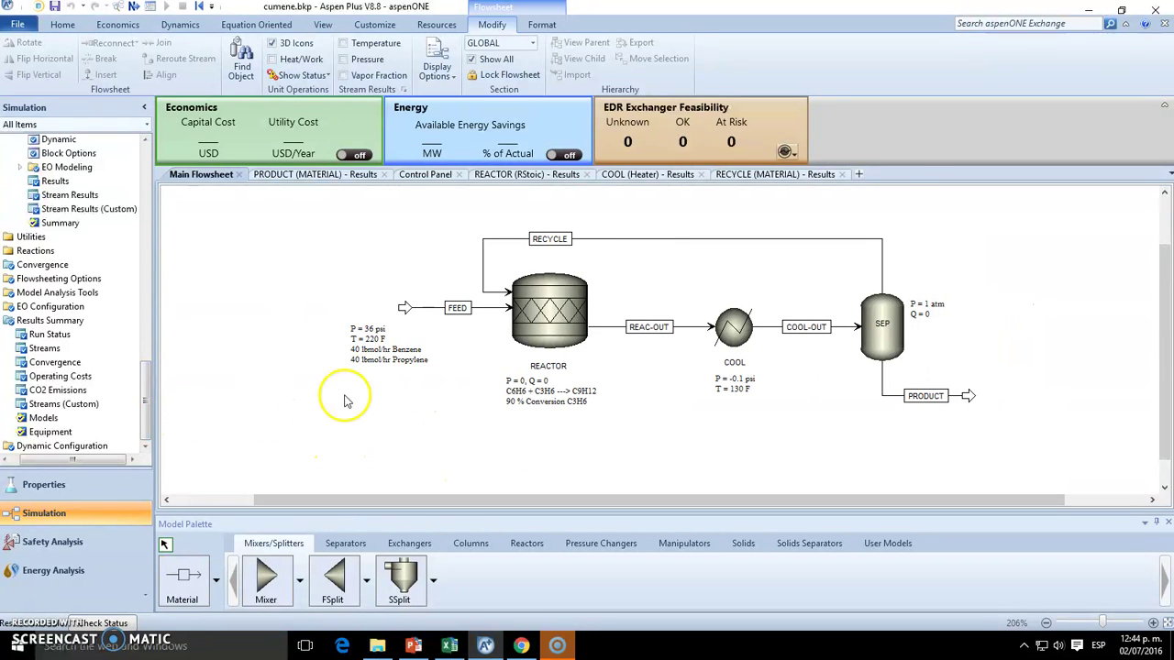
click(536, 286)
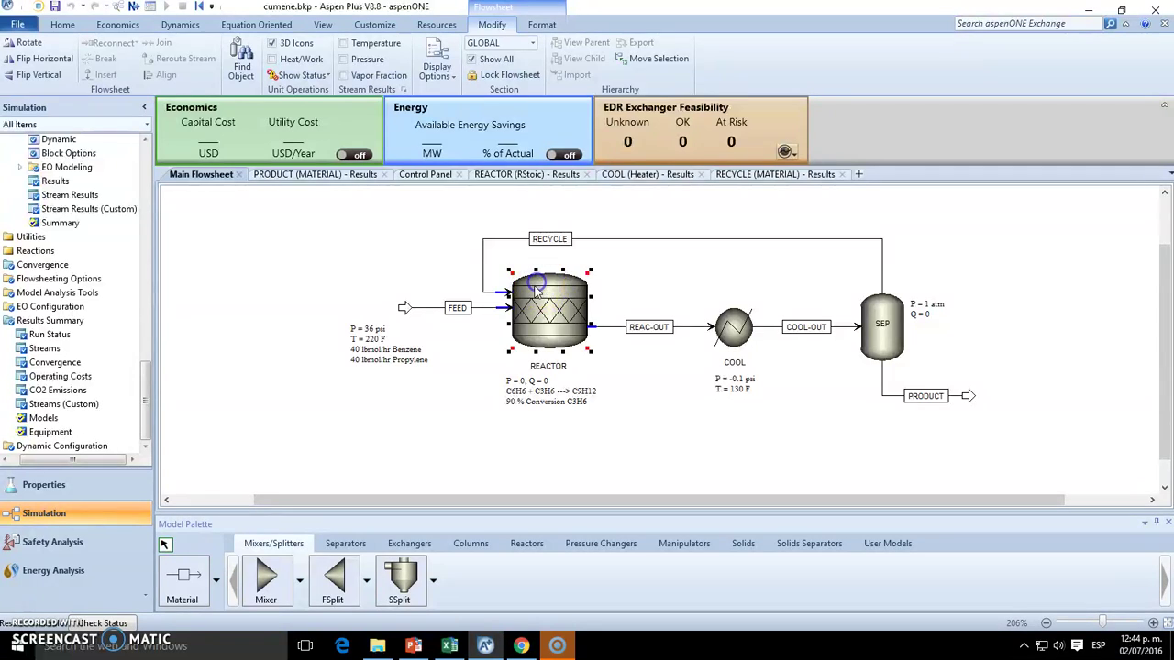
click(734, 327)
click(894, 335)
click(859, 469)
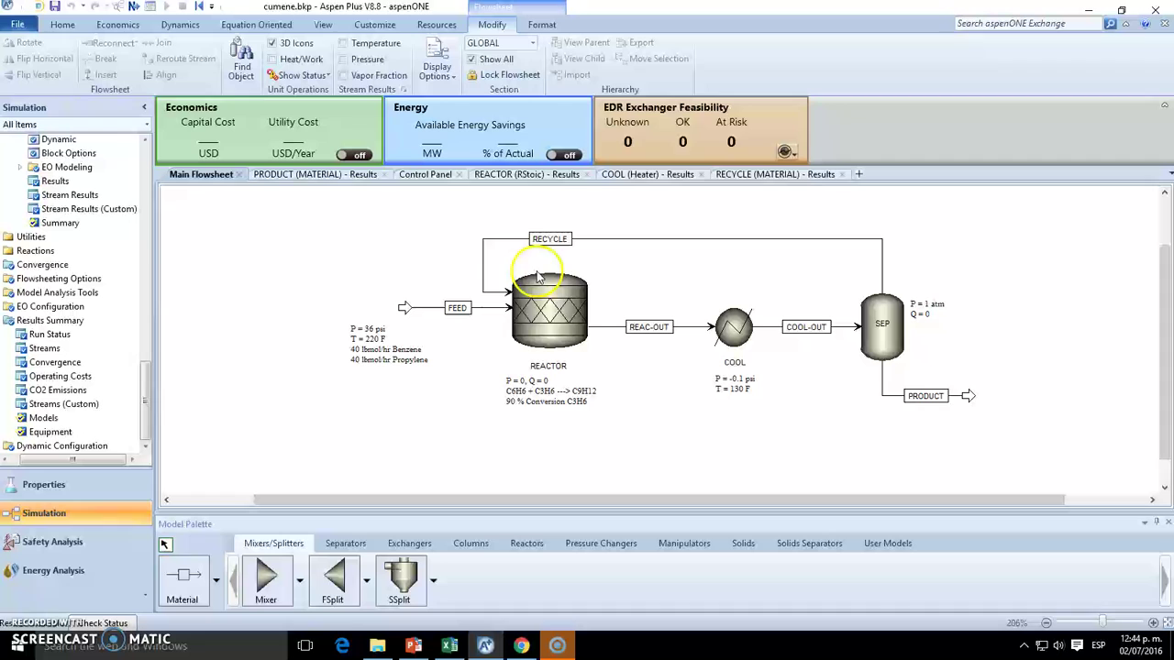
drag(296, 213, 1098, 436)
click(1099, 437)
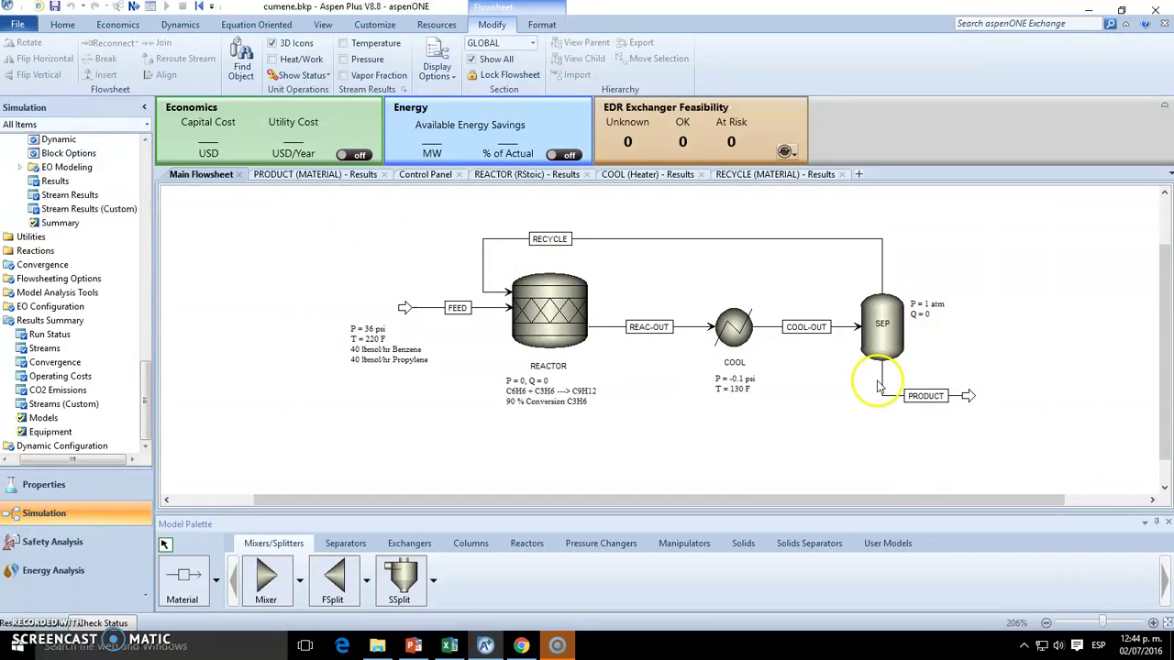
click(540, 292)
click(738, 330)
click(887, 337)
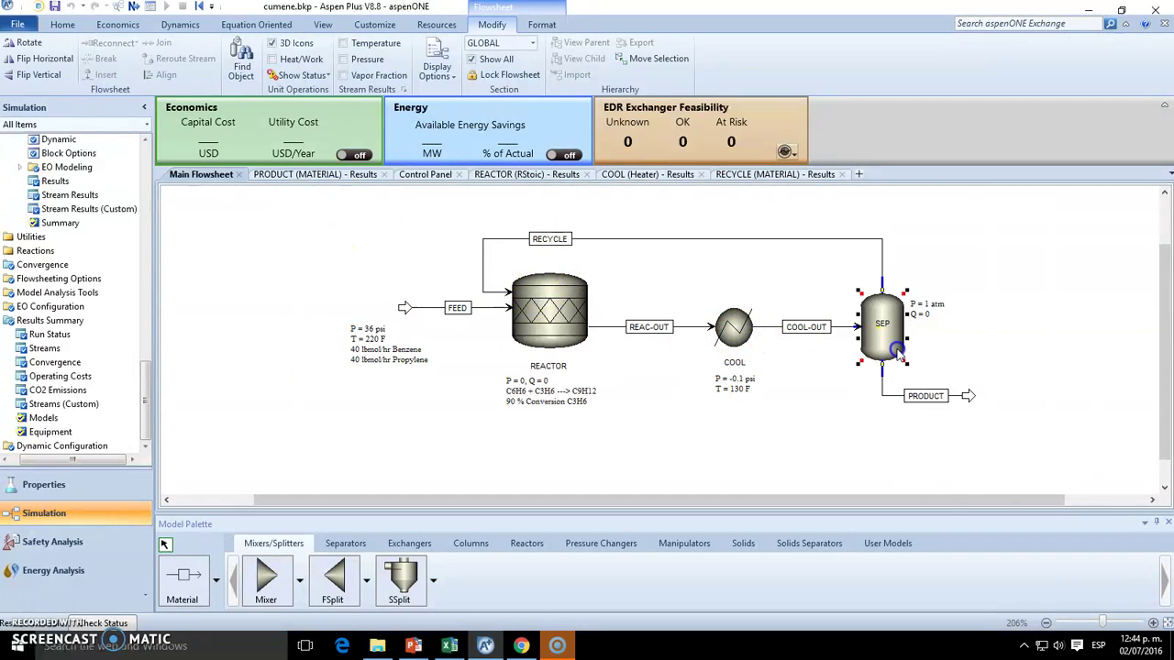
click(825, 459)
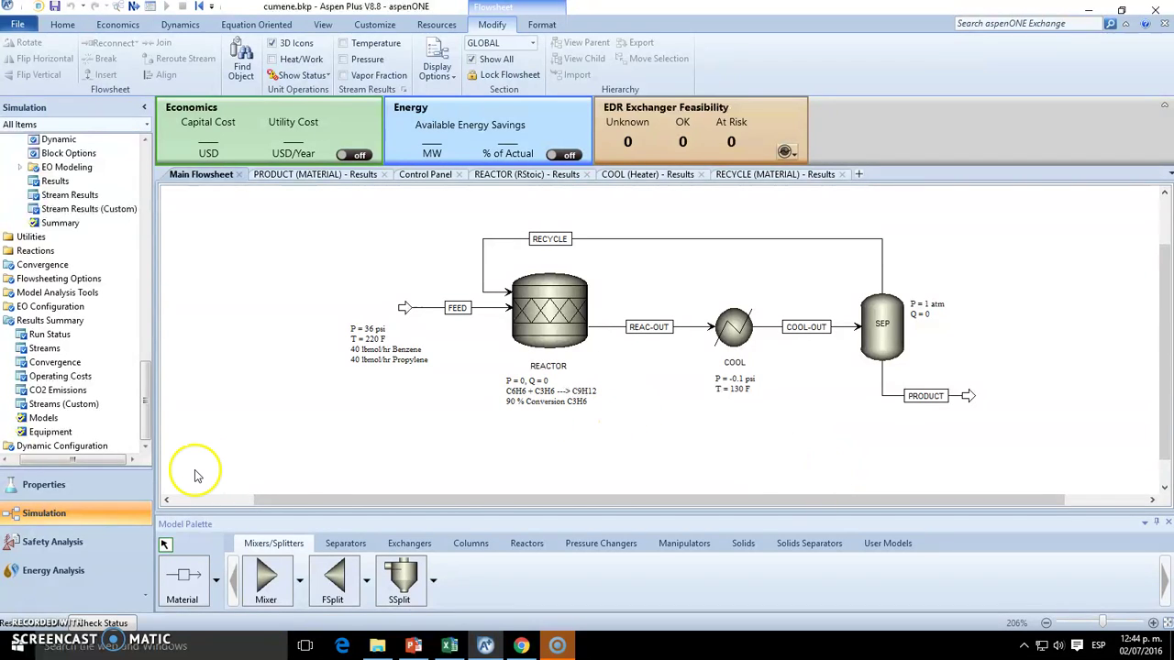